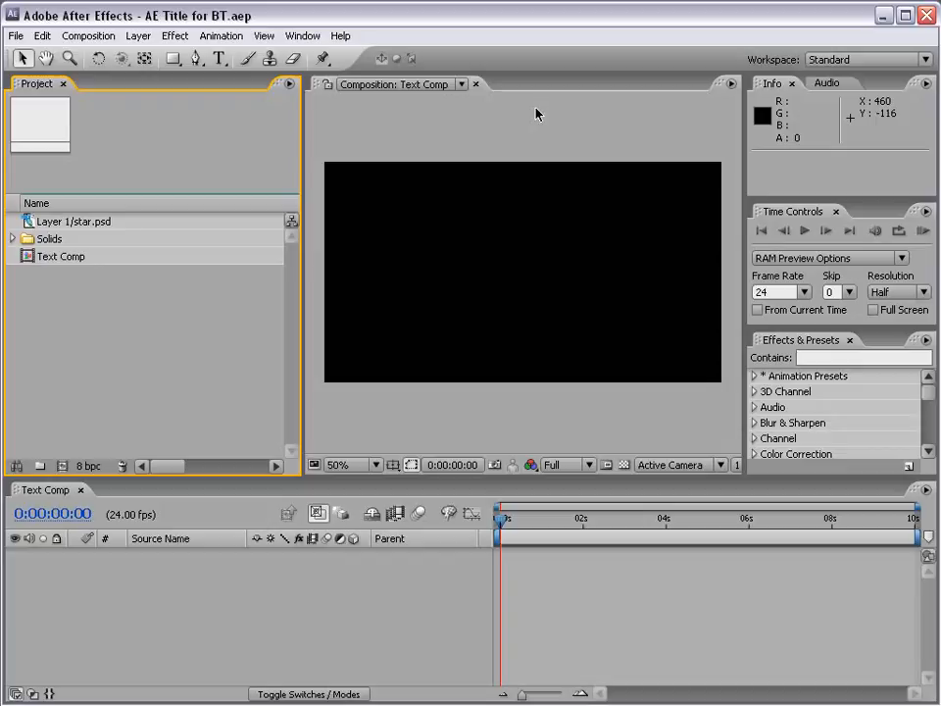
- Activate the Type tool with its character and paragraph settings showing, and narrow the Project panel to widen the composition view
{"action": "left_click", "coordinate": [538, 115]}
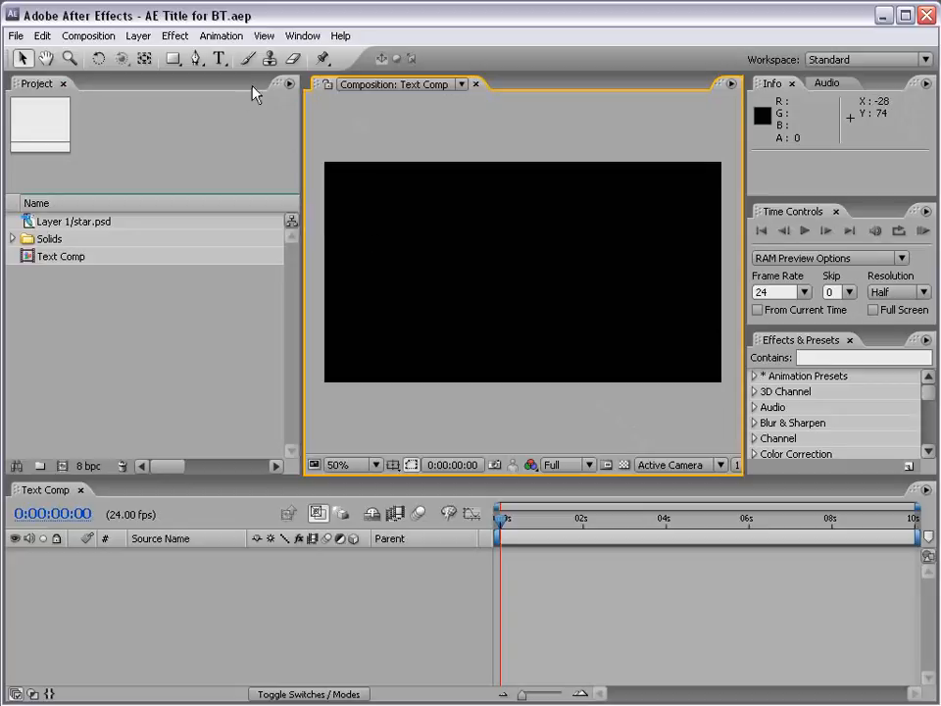
{"action": "left_click", "coordinate": [220, 58]}
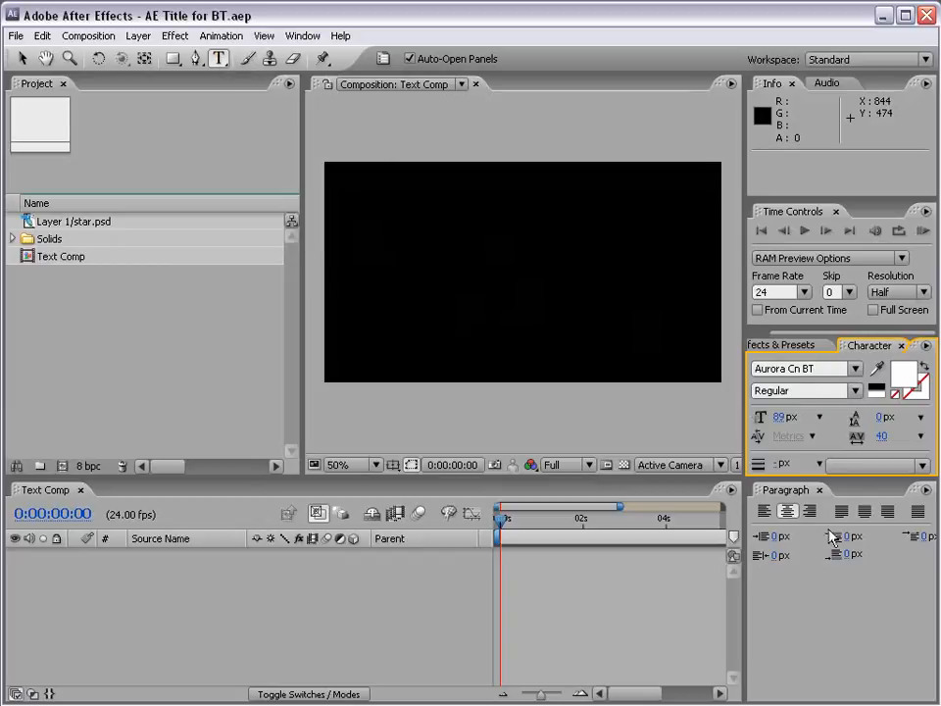
{"action": "left_click", "coordinate": [384, 61]}
{"action": "left_click", "coordinate": [384, 61]}
{"action": "right_click", "coordinate": [454, 543]}
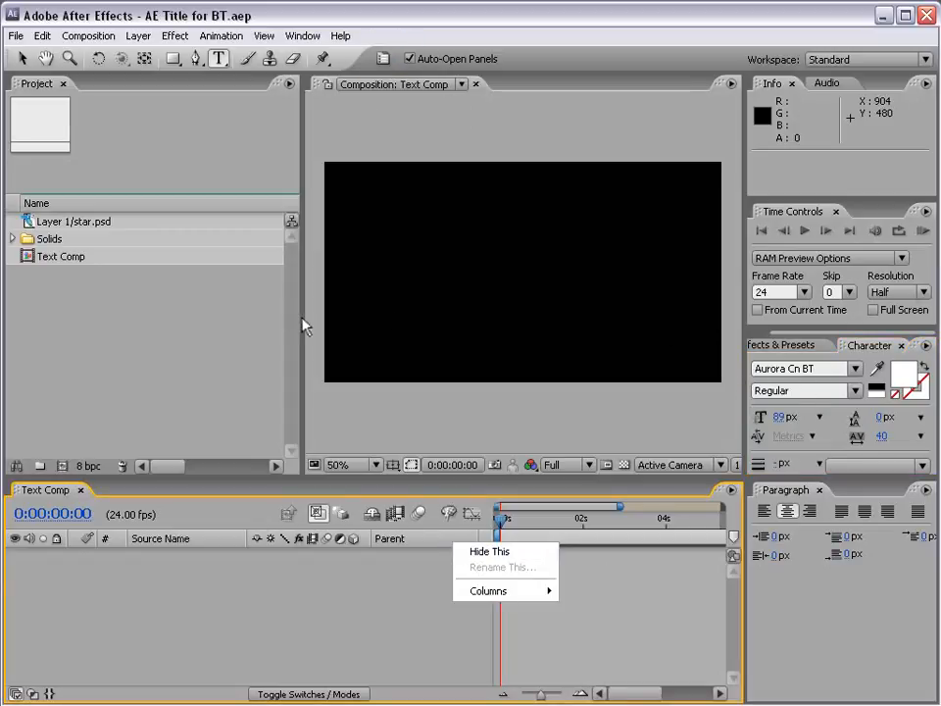
{"action": "left_click_drag", "start_coordinate": [301, 322], "coordinate": [220, 315]}
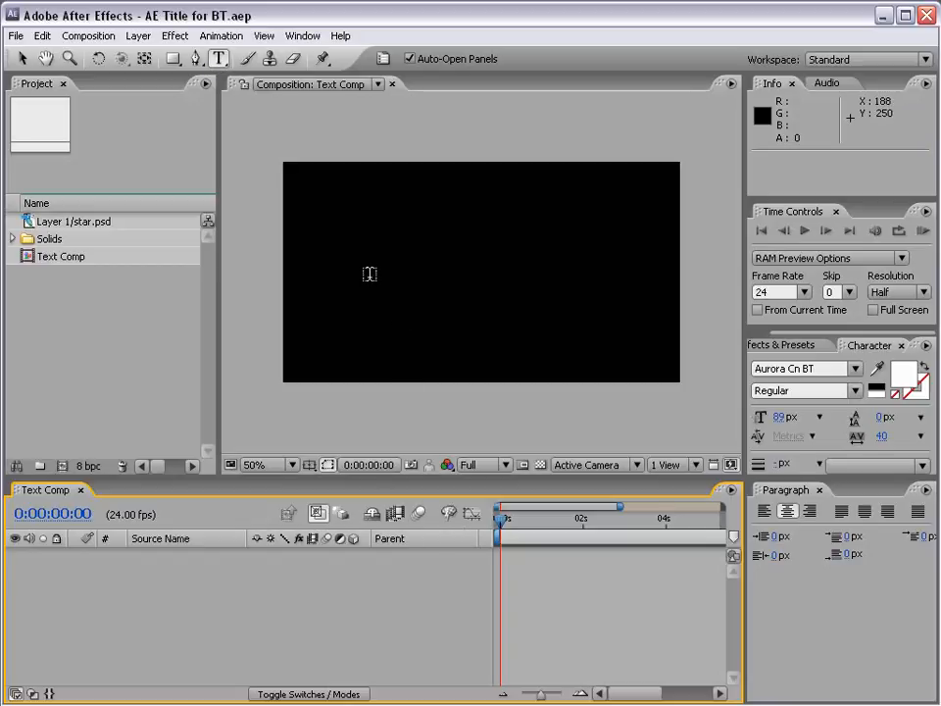
- Add a text layer reading "After Effects" in the Text Comp composition
{"action": "left_click", "coordinate": [370, 269]}
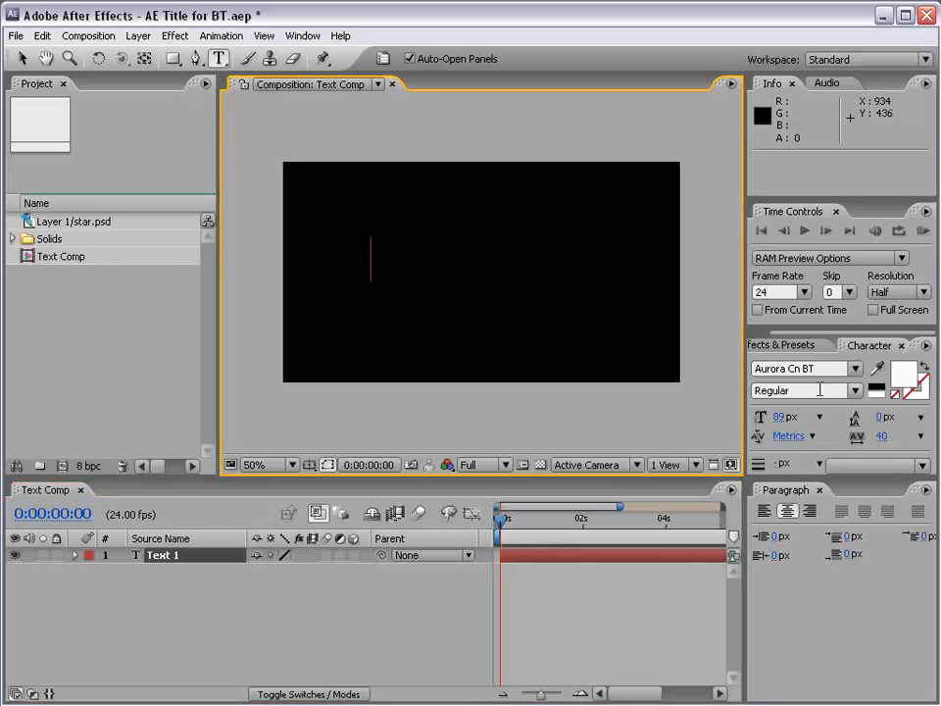
{"action": "type", "text": "AFTER EF"}
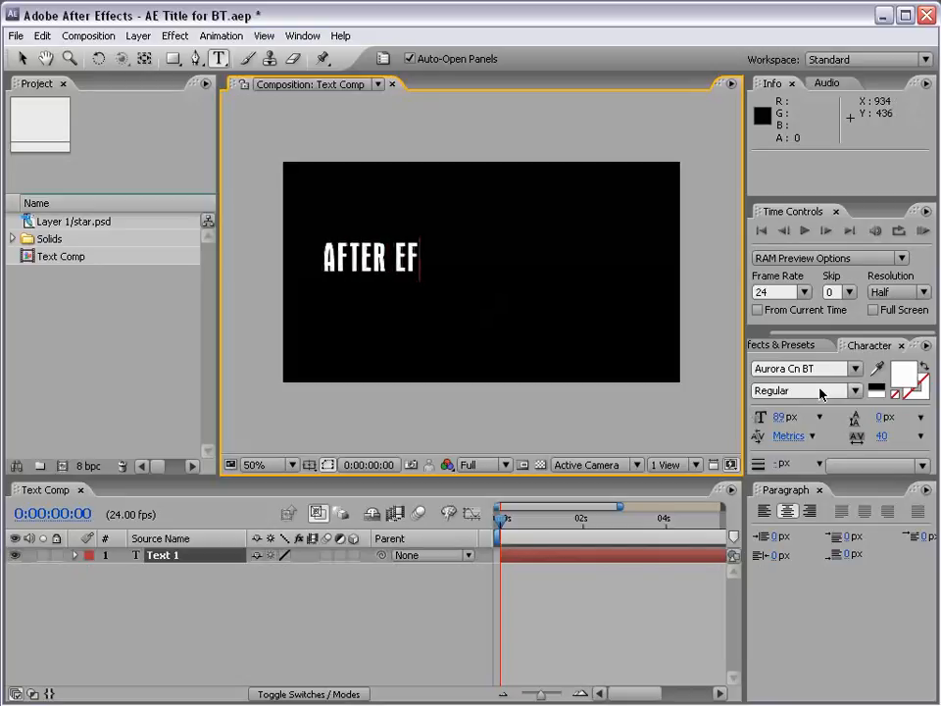
{"action": "type", "text": "FECTS"}
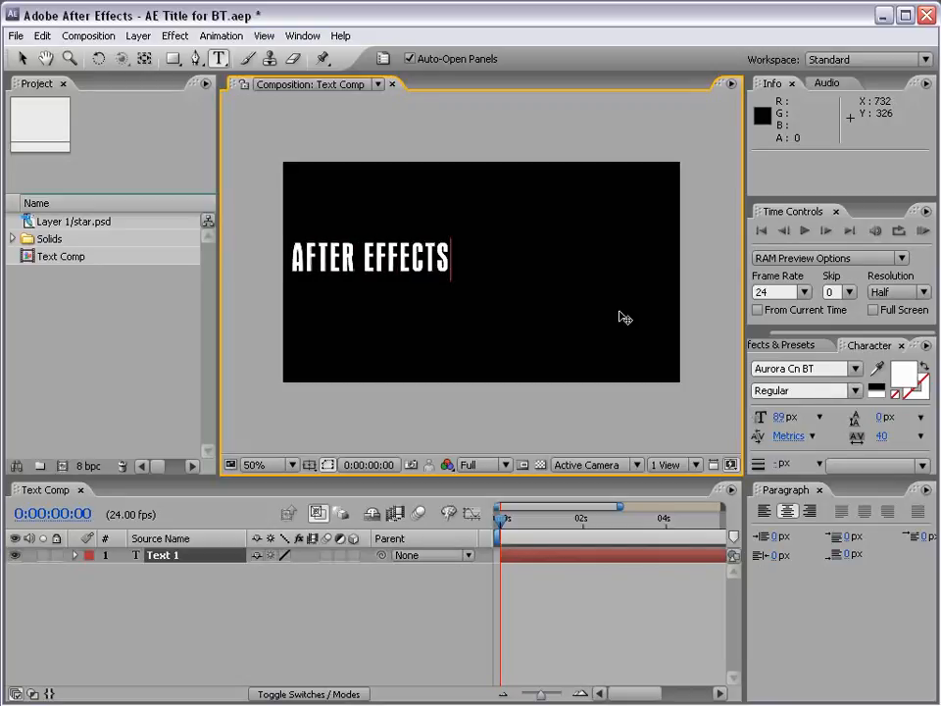
- Show the Title/Action Safe guides and centre the title in the frame at position 434, 270
{"action": "left_click", "coordinate": [24, 61]}
{"action": "left_click_drag", "start_coordinate": [412, 277], "coordinate": [507, 284]}
{"action": "left_click", "coordinate": [309, 465]}
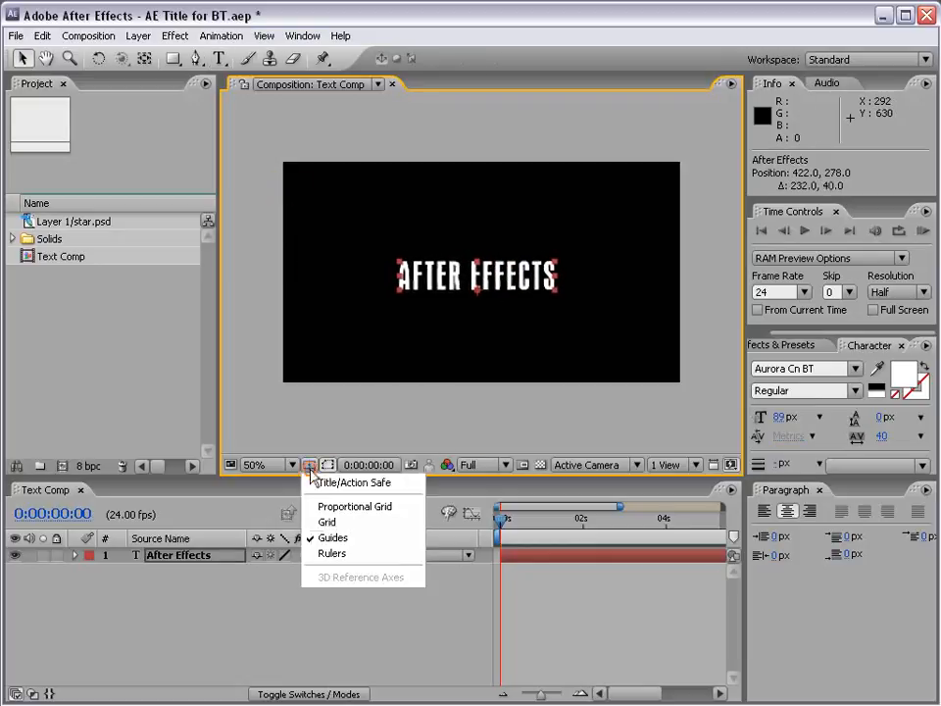
{"action": "left_click", "coordinate": [379, 484]}
{"action": "left_click_drag", "start_coordinate": [516, 296], "coordinate": [526, 278]}
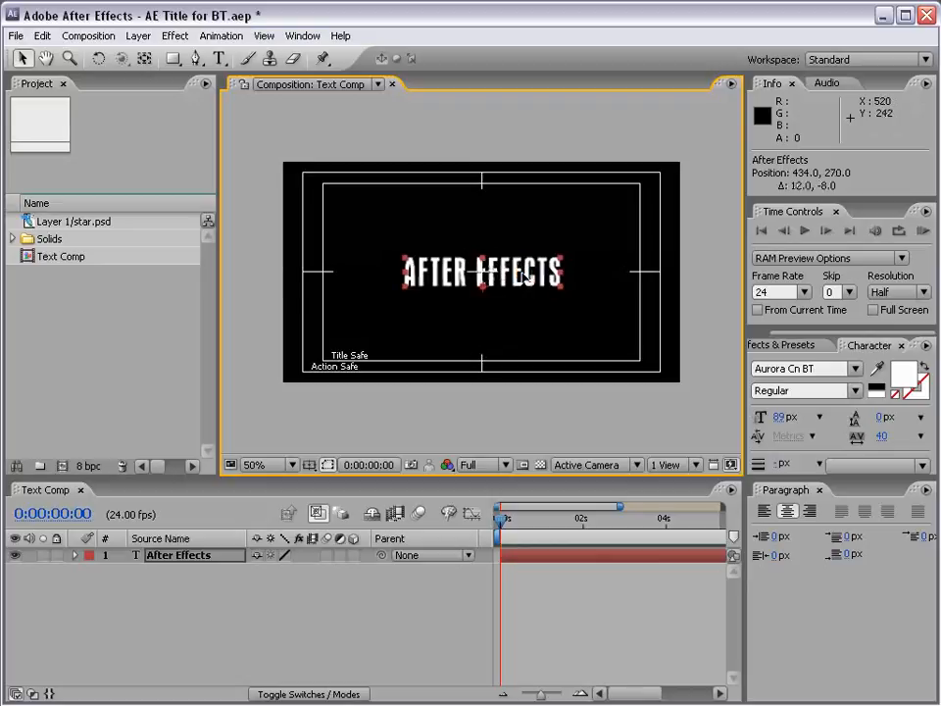
- Hide the Title/Action Safe guides and enlarge the Character panel to show all of its options
{"action": "left_click", "coordinate": [311, 467]}
{"action": "left_click", "coordinate": [317, 481]}
{"action": "left_click", "coordinate": [556, 320]}
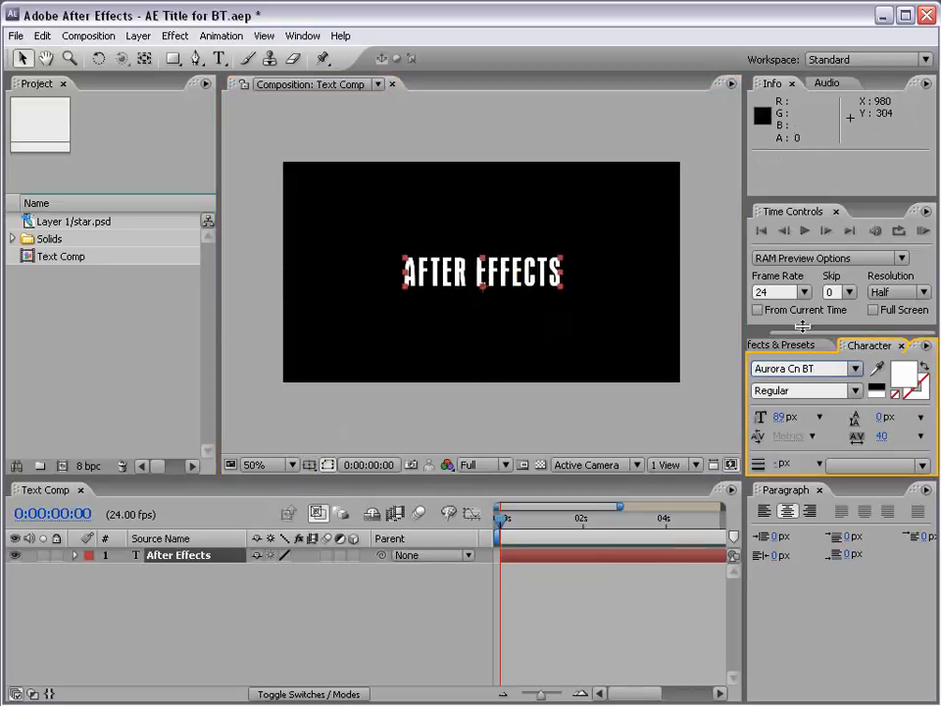
{"action": "left_click_drag", "start_coordinate": [802, 327], "coordinate": [801, 185]}
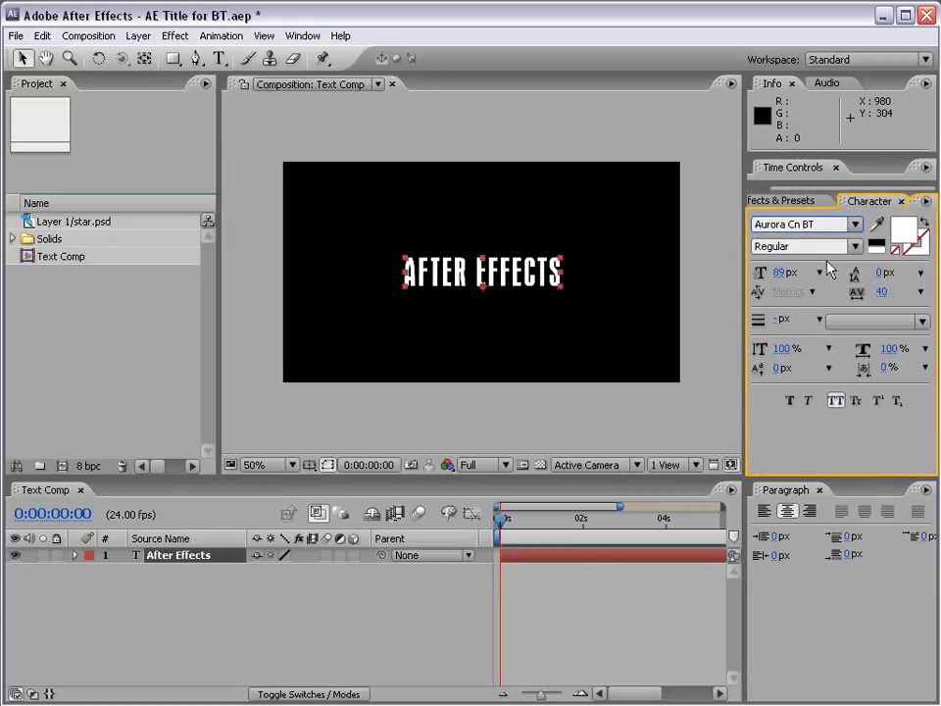
- Try other fonts on the title, including AtticAntique, Arwen and ArtBrush
{"action": "left_click", "coordinate": [829, 226]}
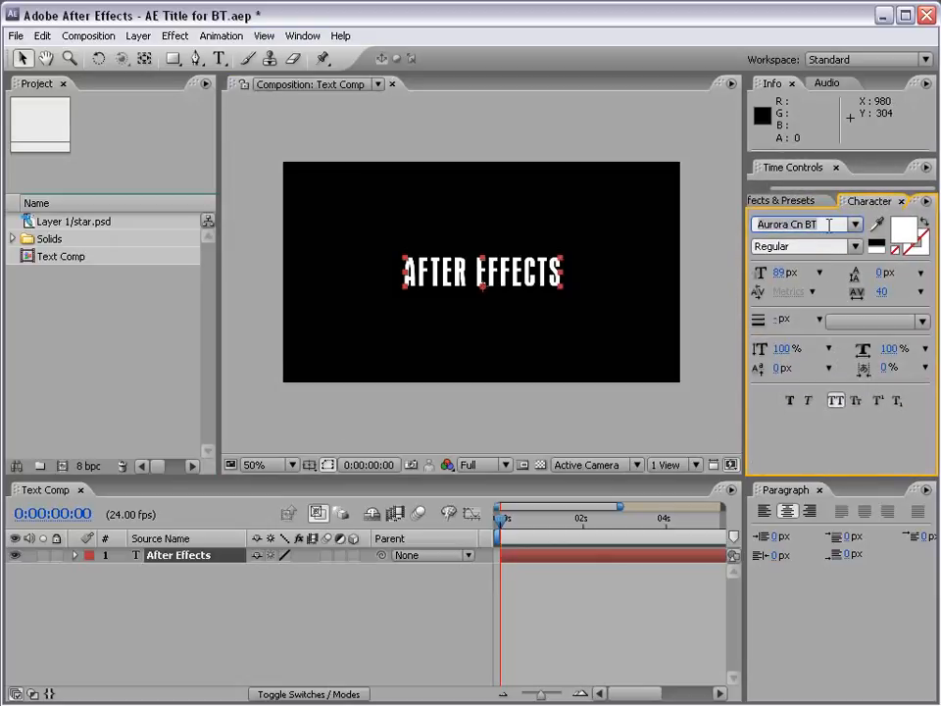
{"action": "key", "text": "Up"}
{"action": "key", "text": "Up"}
{"action": "key", "text": "Up"}
{"action": "key", "text": "Up"}
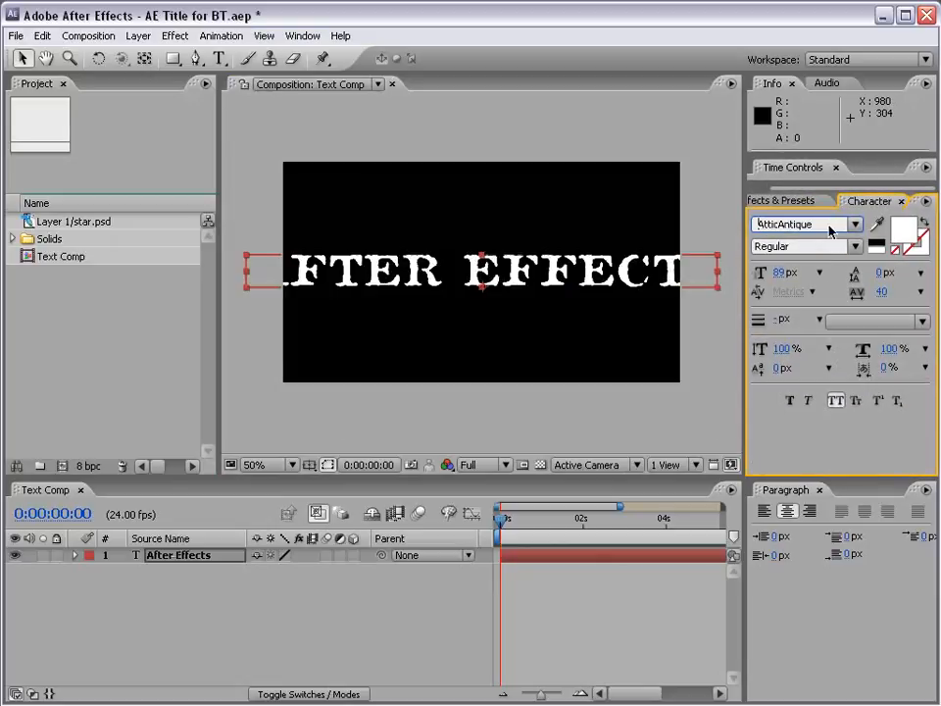
{"action": "key", "text": "Up"}
{"action": "key", "text": "Up"}
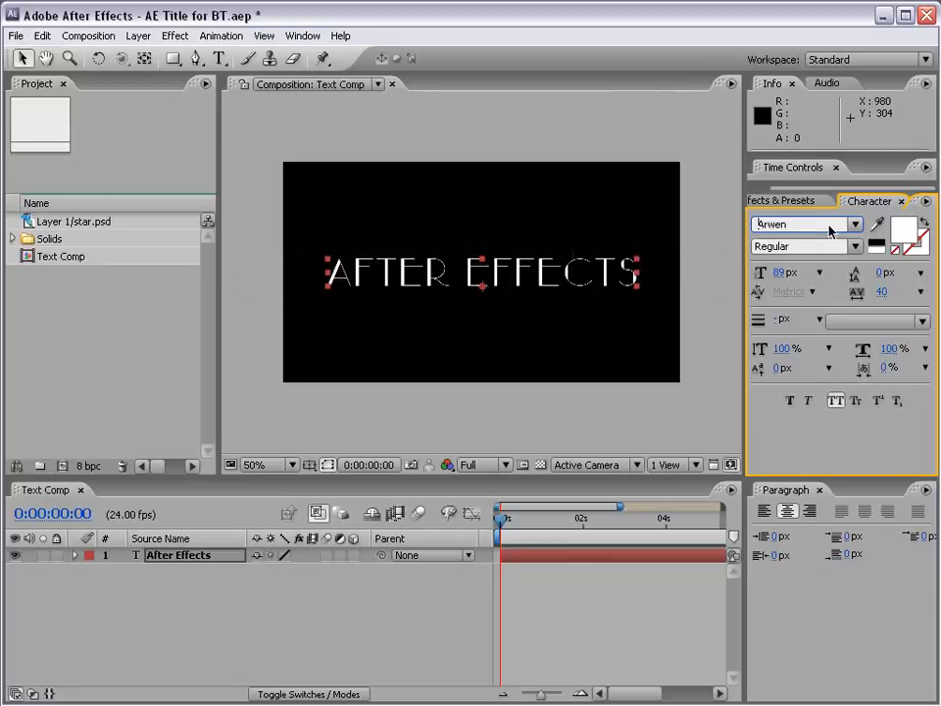
{"action": "key", "text": "Down"}
{"action": "left_click", "coordinate": [20, 59]}
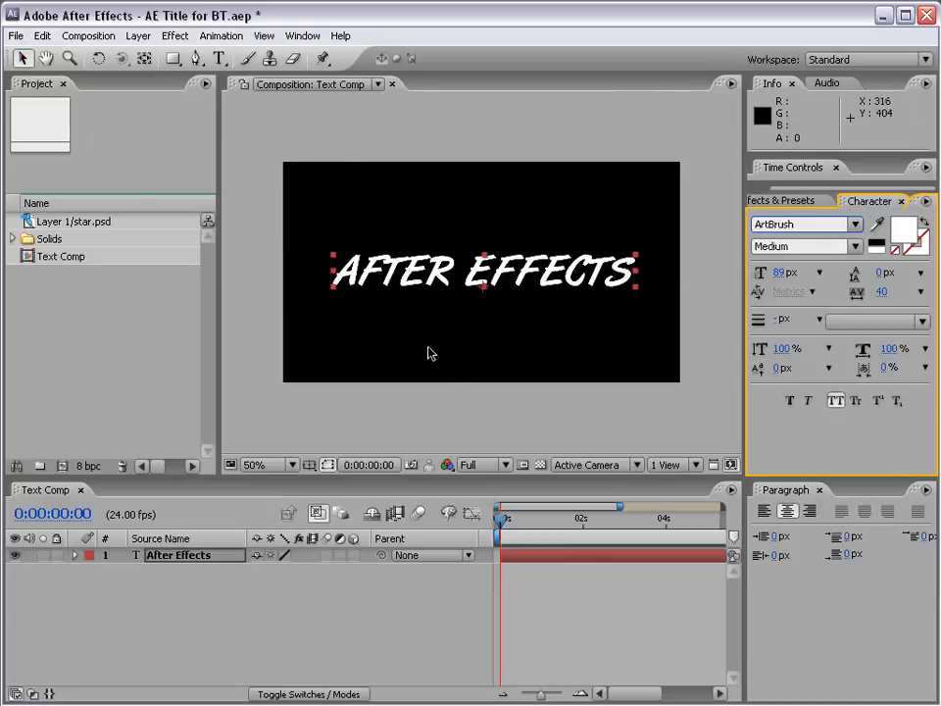
{"action": "left_click", "coordinate": [439, 277]}
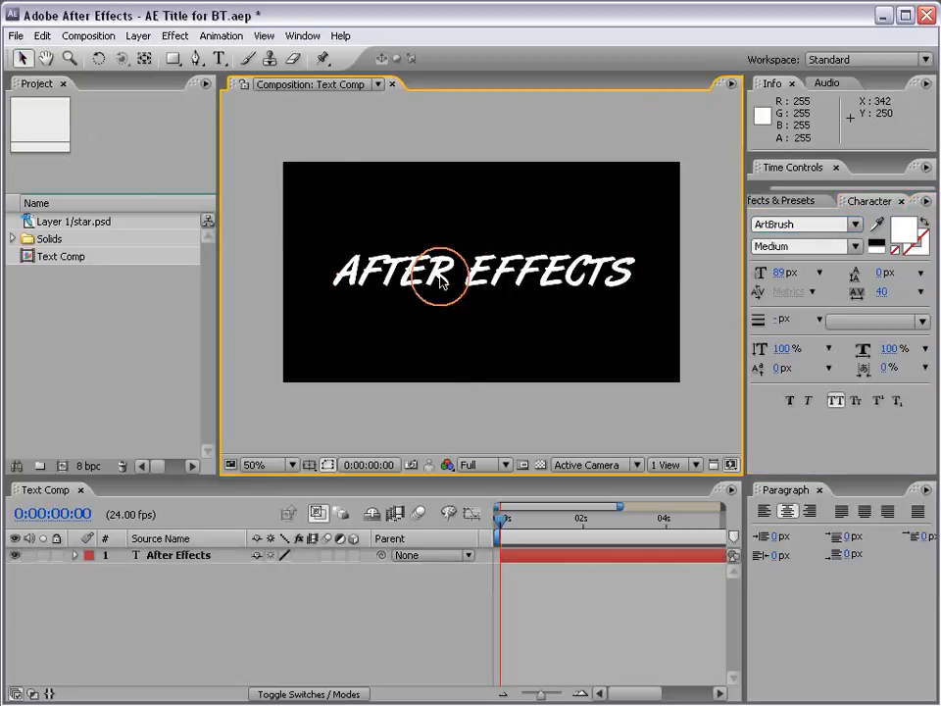
- Step through further fonts up to Avalon, and return the title to Aurora Cn BT
{"action": "left_click", "coordinate": [800, 226]}
{"action": "key", "text": "Down"}
{"action": "key", "text": "Down"}
{"action": "key", "text": "Down"}
{"action": "key", "text": "Down"}
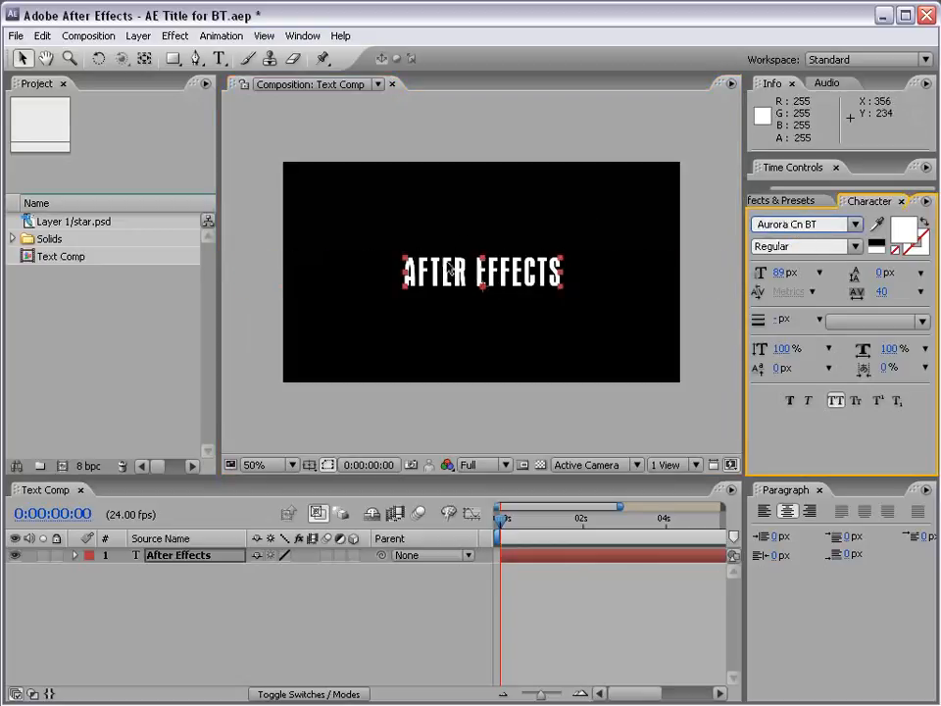
{"action": "double_click", "coordinate": [444, 279]}
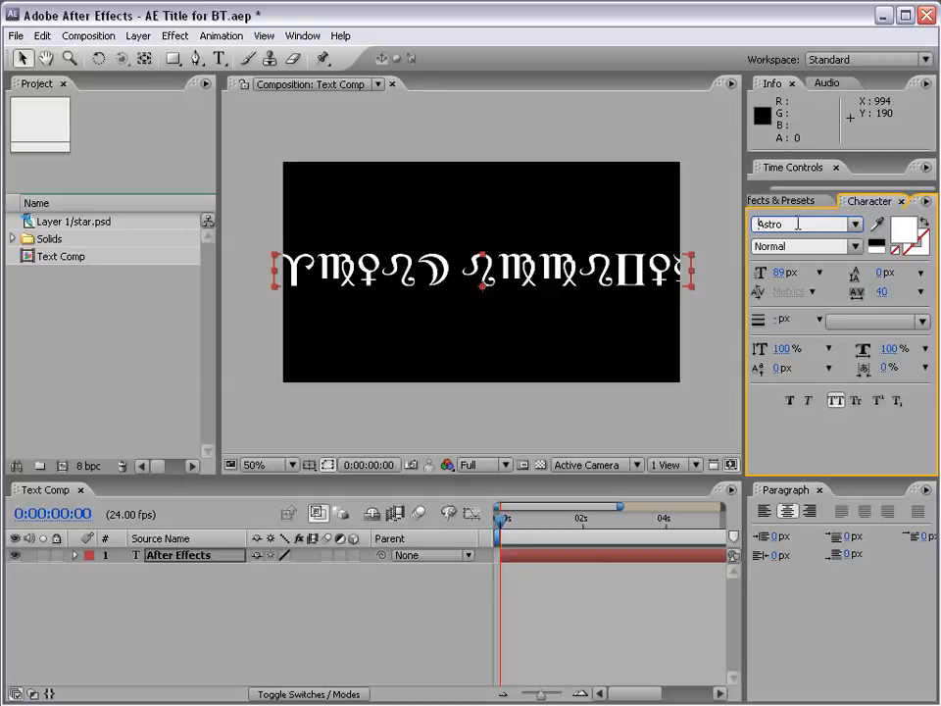
{"action": "key", "text": "Down"}
{"action": "key", "text": "Down"}
{"action": "key", "text": "Down"}
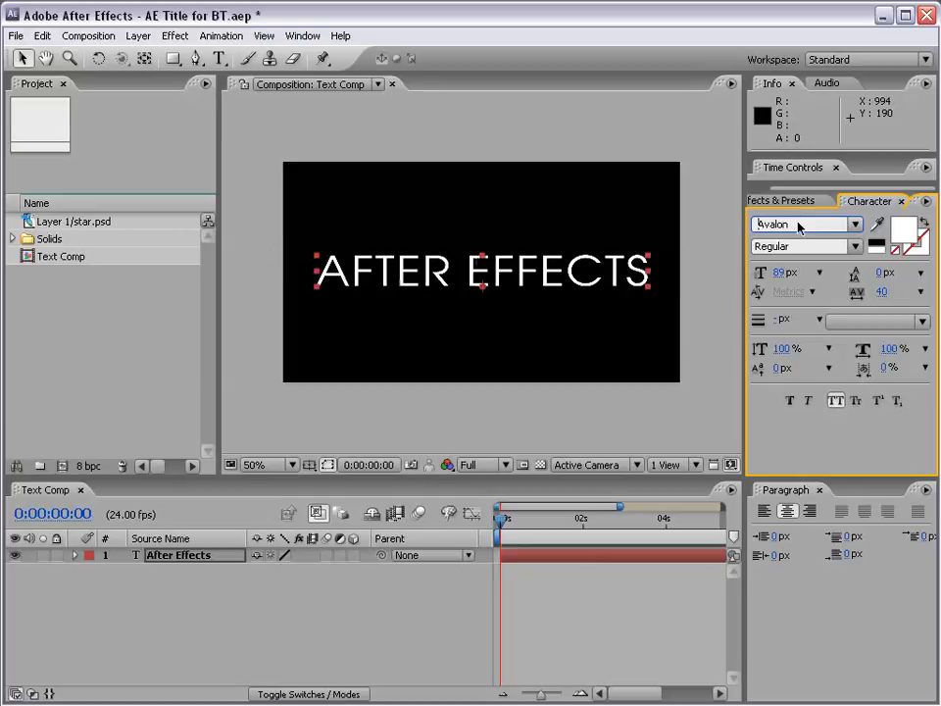
{"action": "key", "text": "Up"}
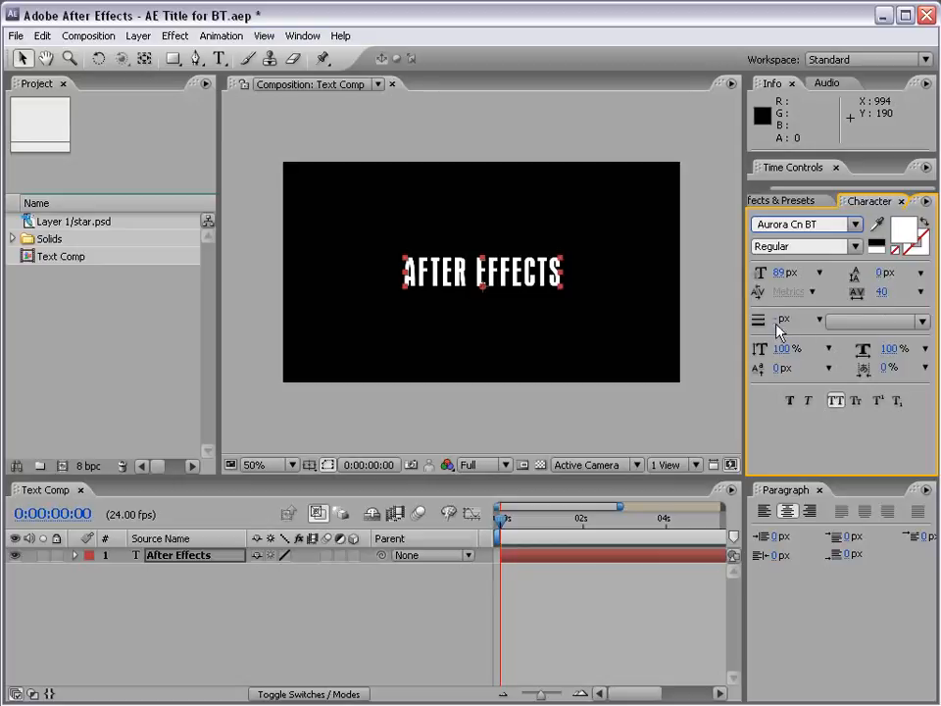
- Give the title a light blue stroke with the colour 6C9CFF
{"action": "left_click", "coordinate": [915, 249]}
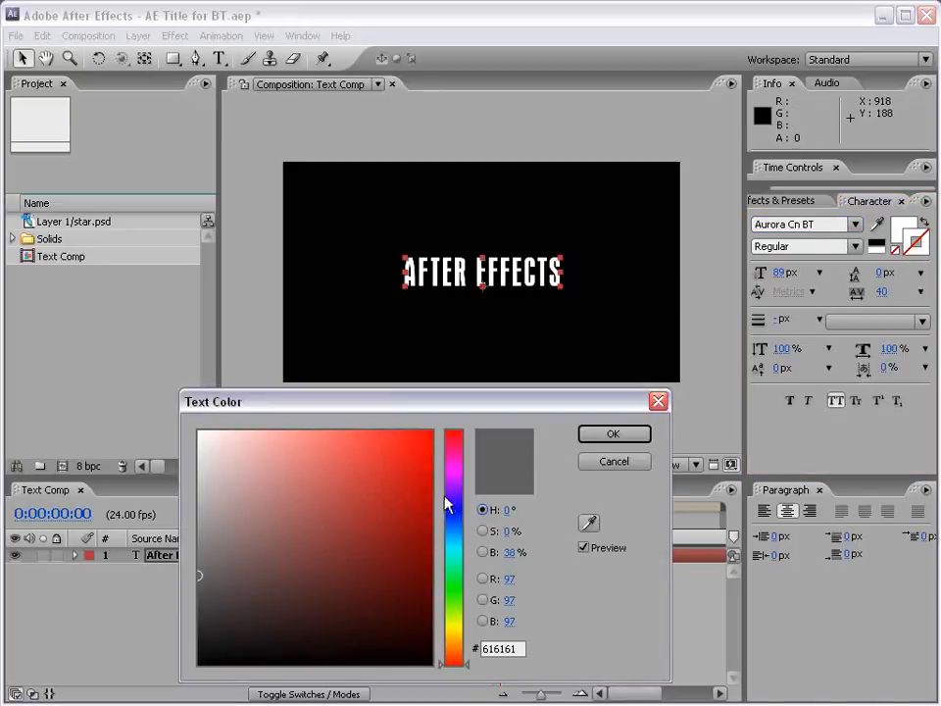
{"action": "left_click", "coordinate": [452, 521]}
{"action": "left_click_drag", "start_coordinate": [313, 520], "coordinate": [332, 428]}
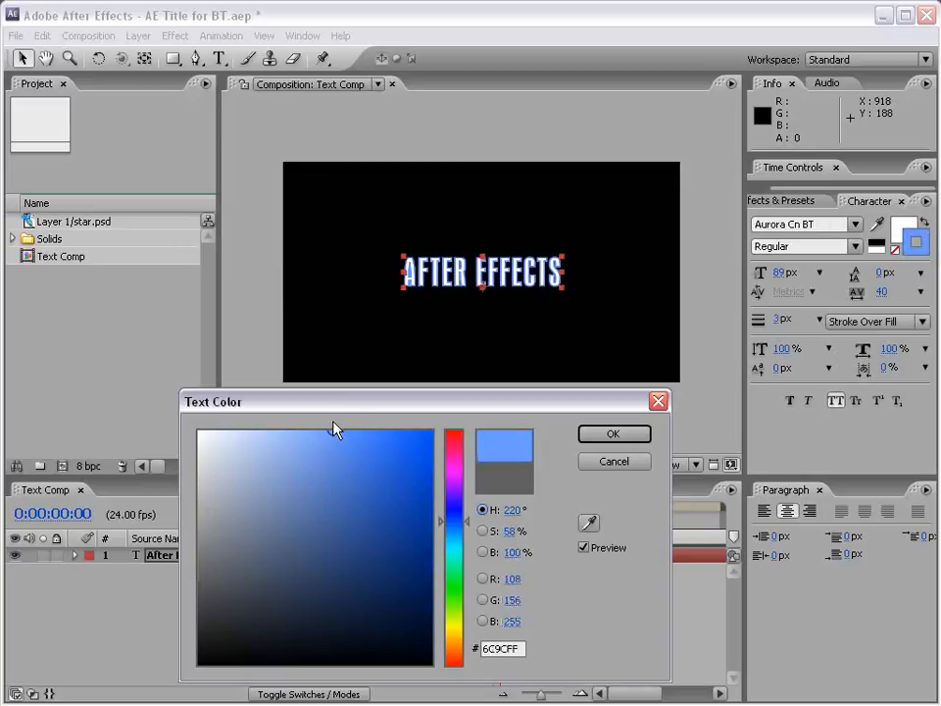
{"action": "left_click", "coordinate": [611, 436]}
{"action": "scroll", "coordinate": [428, 283], "scroll_direction": "up", "scroll_amount": 2}
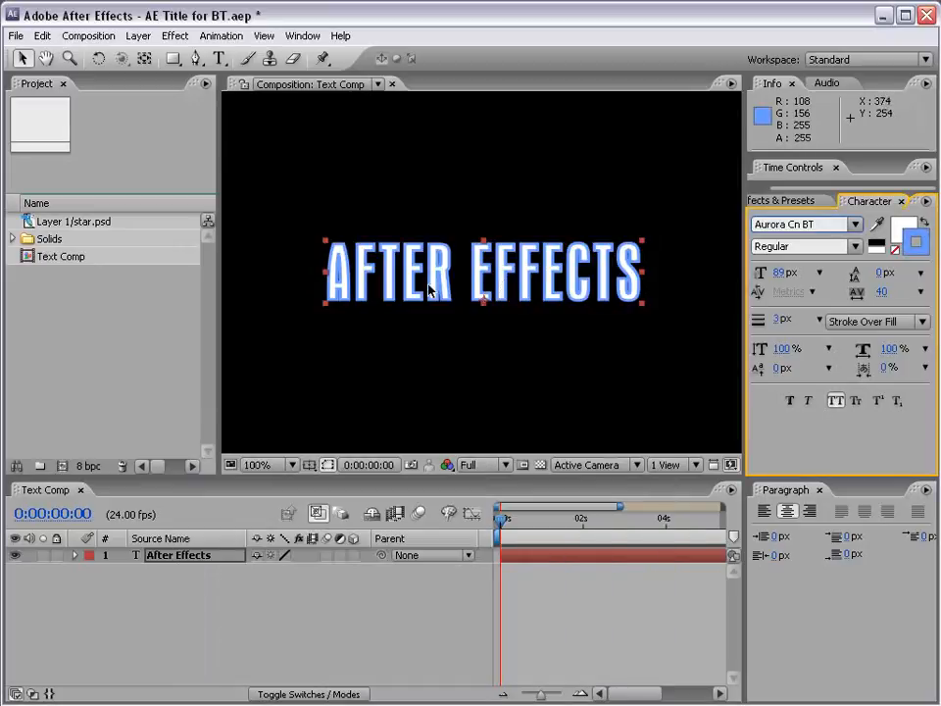
- Set the title to Fill Over Stroke with a 90 px font size and a 4 px stroke width
{"action": "left_click_drag", "start_coordinate": [775, 323], "coordinate": [775, 320]}
{"action": "left_click", "coordinate": [863, 321]}
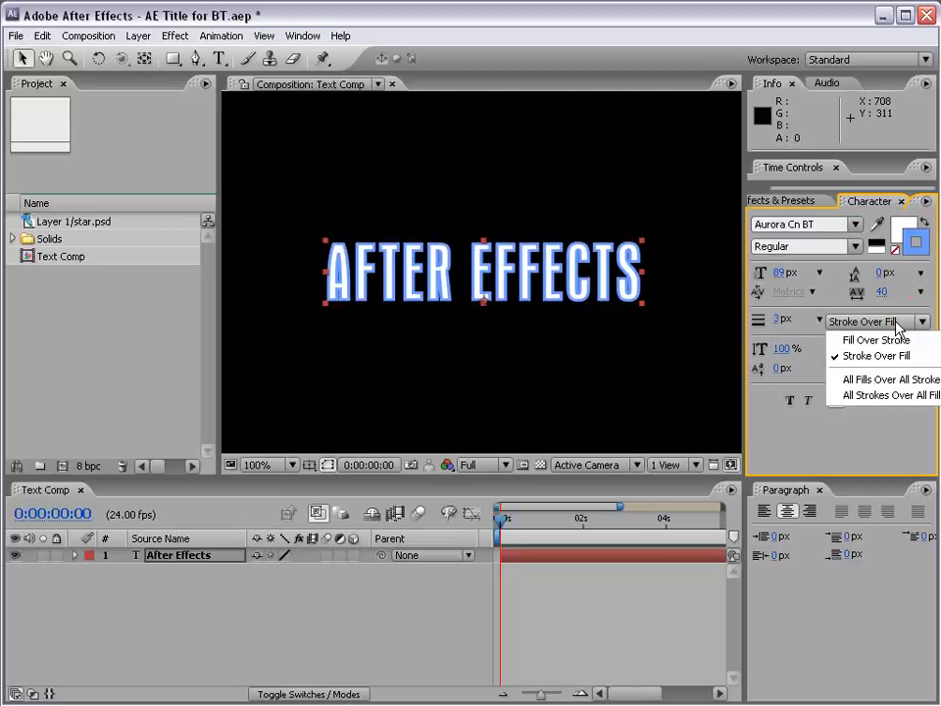
{"action": "left_click", "coordinate": [859, 340]}
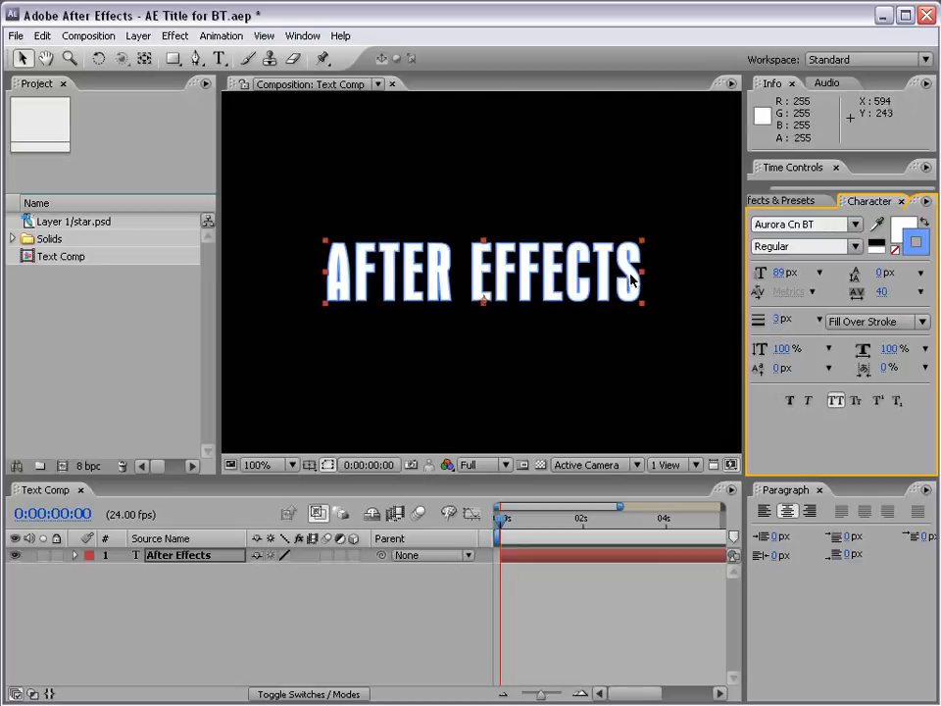
{"action": "left_click_drag", "start_coordinate": [781, 274], "coordinate": [784, 277]}
{"action": "left_click_drag", "start_coordinate": [779, 324], "coordinate": [781, 320]}
- Change the title's stroke colour to red
{"action": "left_click", "coordinate": [916, 244]}
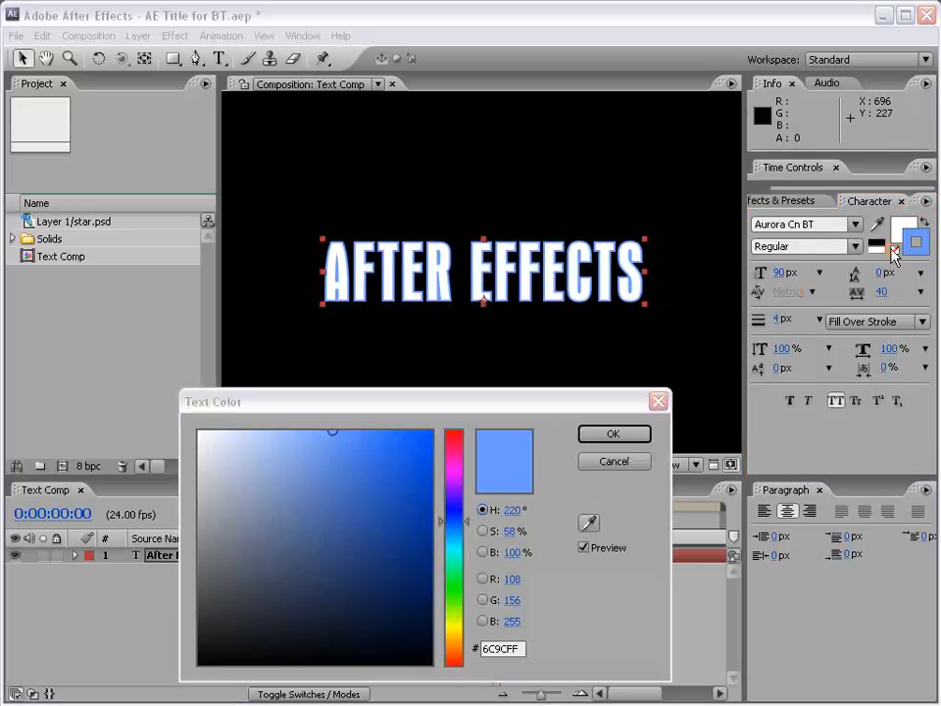
{"action": "left_click_drag", "start_coordinate": [447, 527], "coordinate": [459, 444]}
{"action": "mouse_move", "coordinate": [431, 481]}
{"action": "left_mouse_down"}
{"action": "mouse_move", "coordinate": [388, 569]}
{"action": "mouse_move", "coordinate": [418, 508]}
{"action": "mouse_move", "coordinate": [409, 493]}
{"action": "mouse_move", "coordinate": [427, 487]}
{"action": "mouse_move", "coordinate": [401, 508]}
{"action": "mouse_move", "coordinate": [434, 508]}
{"action": "left_mouse_up"}
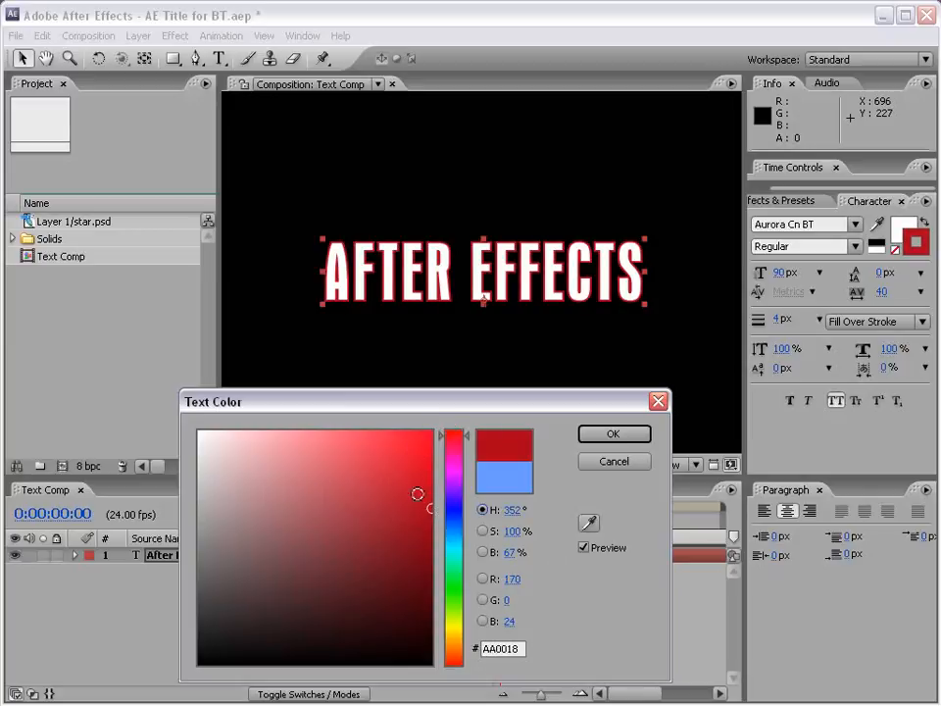
{"action": "left_click", "coordinate": [615, 430]}
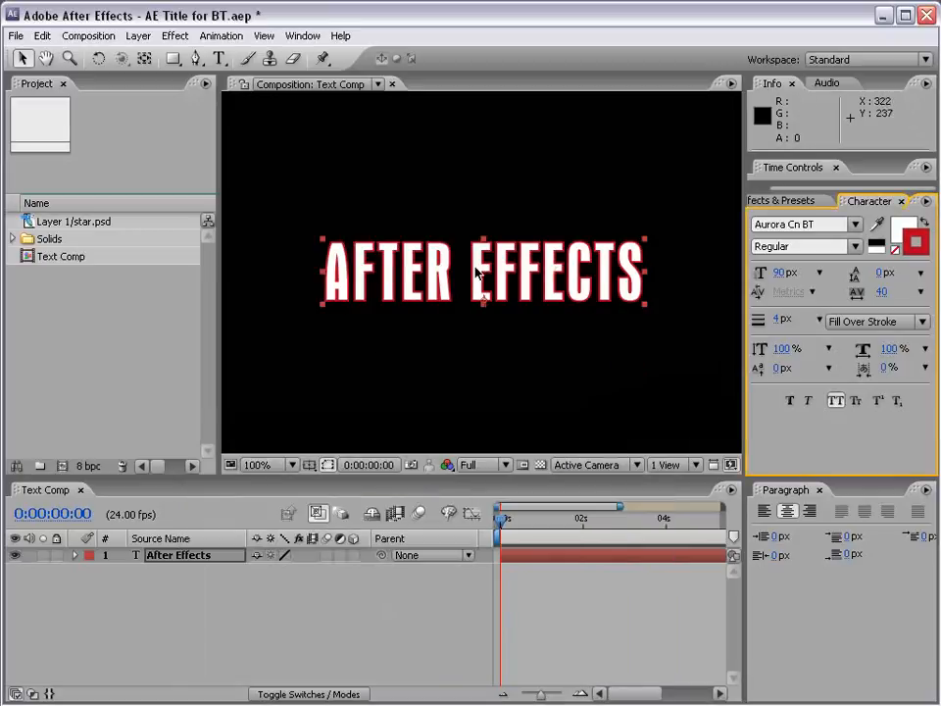
- Try Faux Bold and Faux Italic on the title, turning each one off again
{"action": "left_click", "coordinate": [779, 353]}
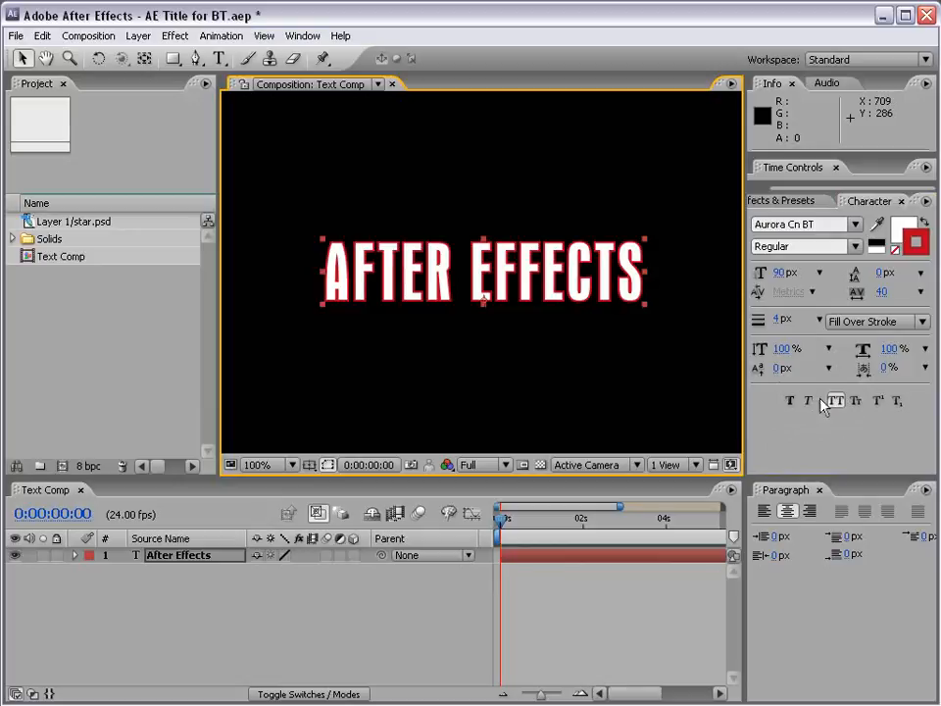
{"action": "left_click", "coordinate": [790, 402]}
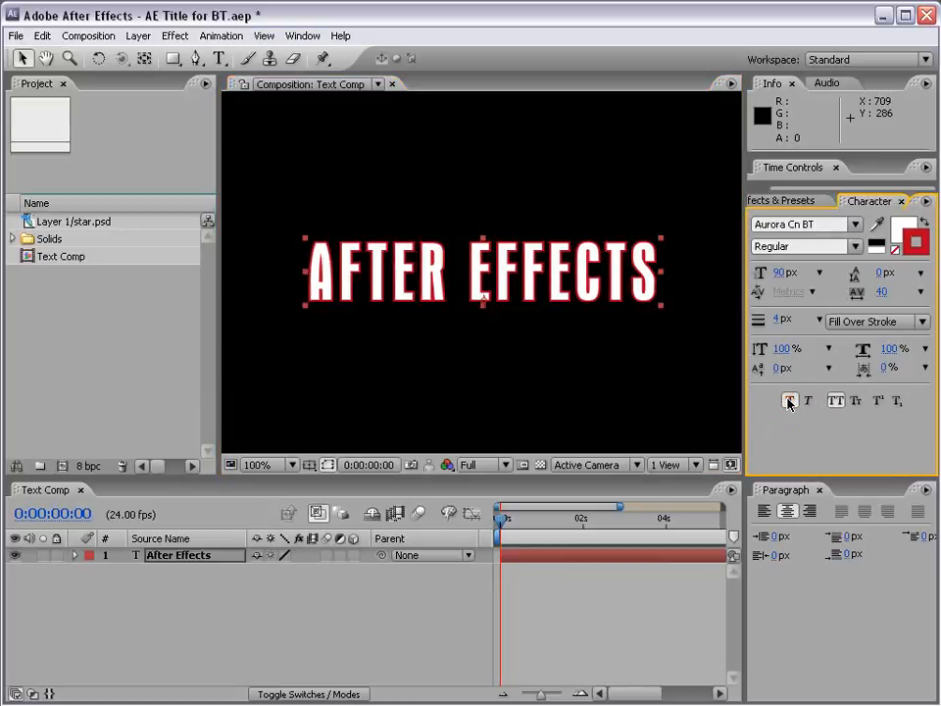
{"action": "left_click", "coordinate": [807, 402]}
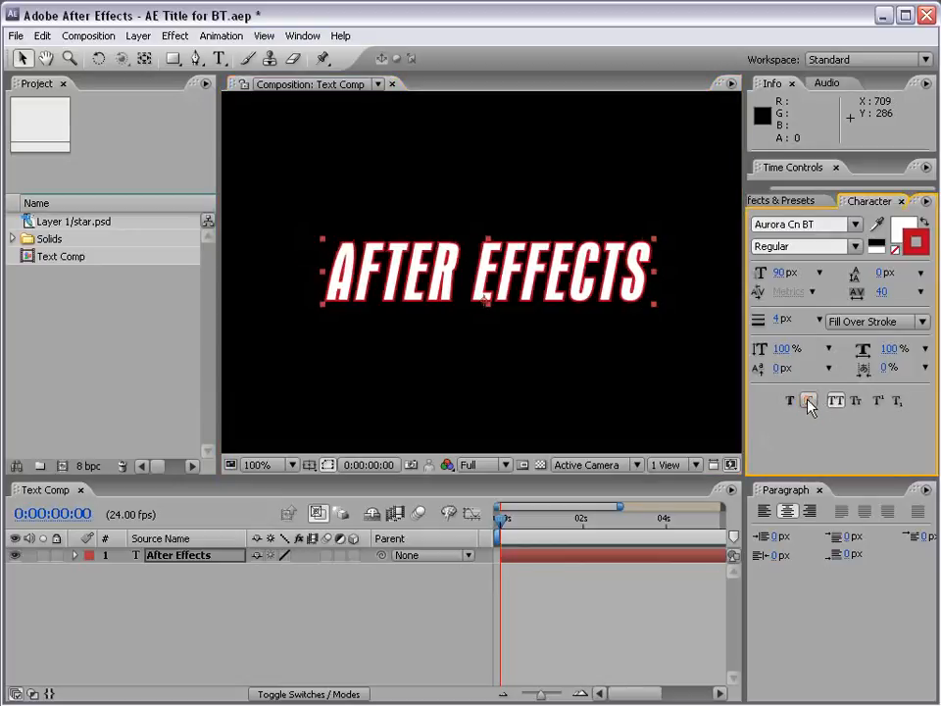
{"action": "left_click", "coordinate": [808, 401]}
- Try Small Caps on the title, leaving both All Caps and Small Caps turned off
{"action": "left_click", "coordinate": [836, 402]}
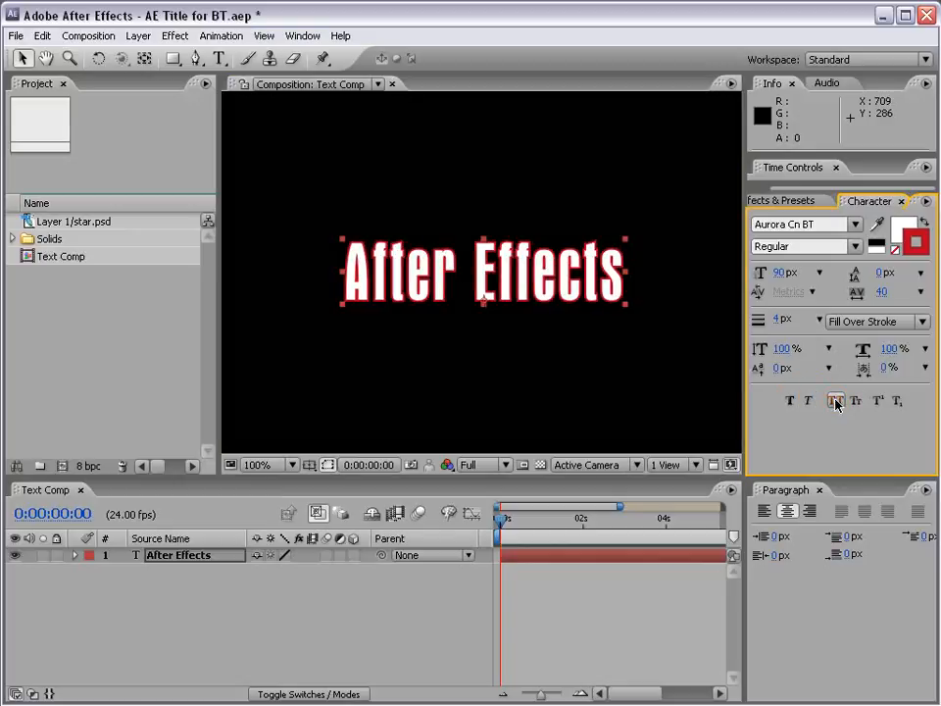
{"action": "left_click", "coordinate": [836, 402]}
{"action": "left_click", "coordinate": [853, 401]}
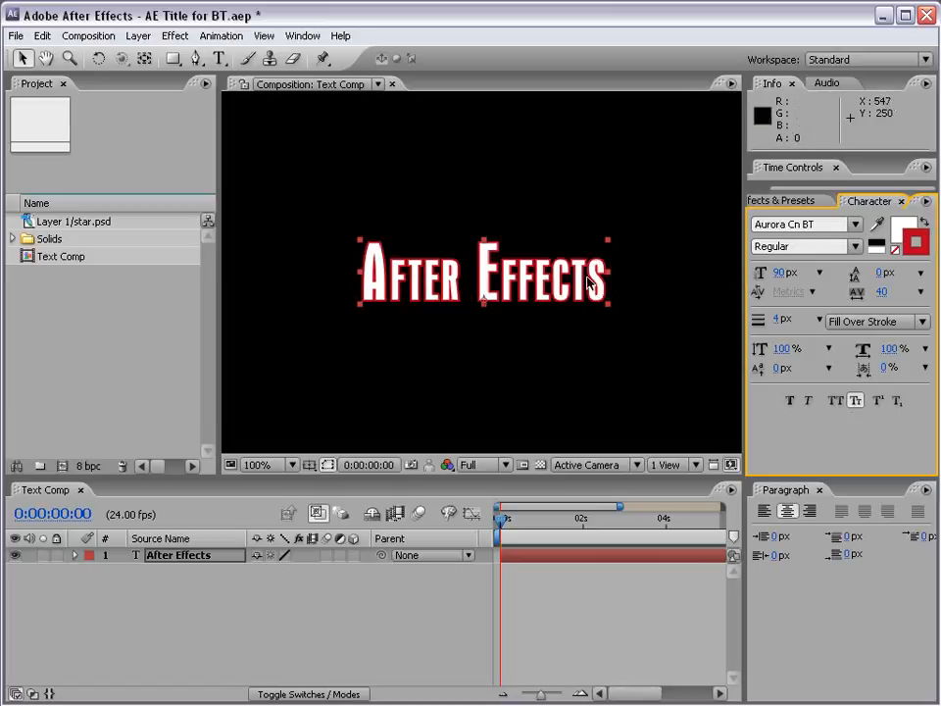
{"action": "left_click", "coordinate": [857, 401]}
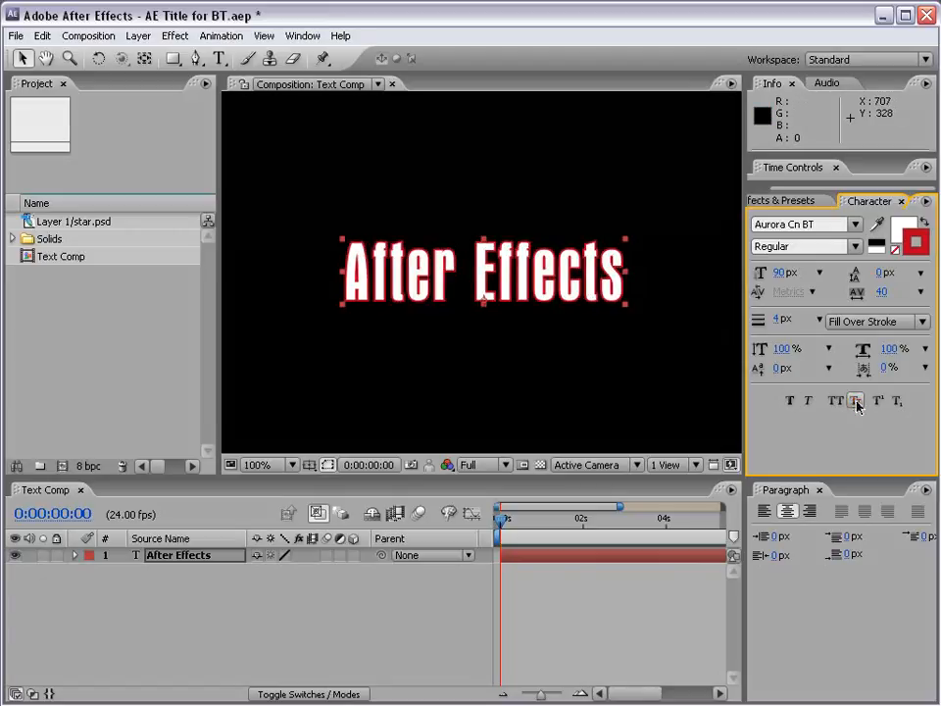
- Try adjusting the title's tracking and left-aligning the text, and undo the changes
{"action": "left_click_drag", "start_coordinate": [834, 479], "coordinate": [822, 438]}
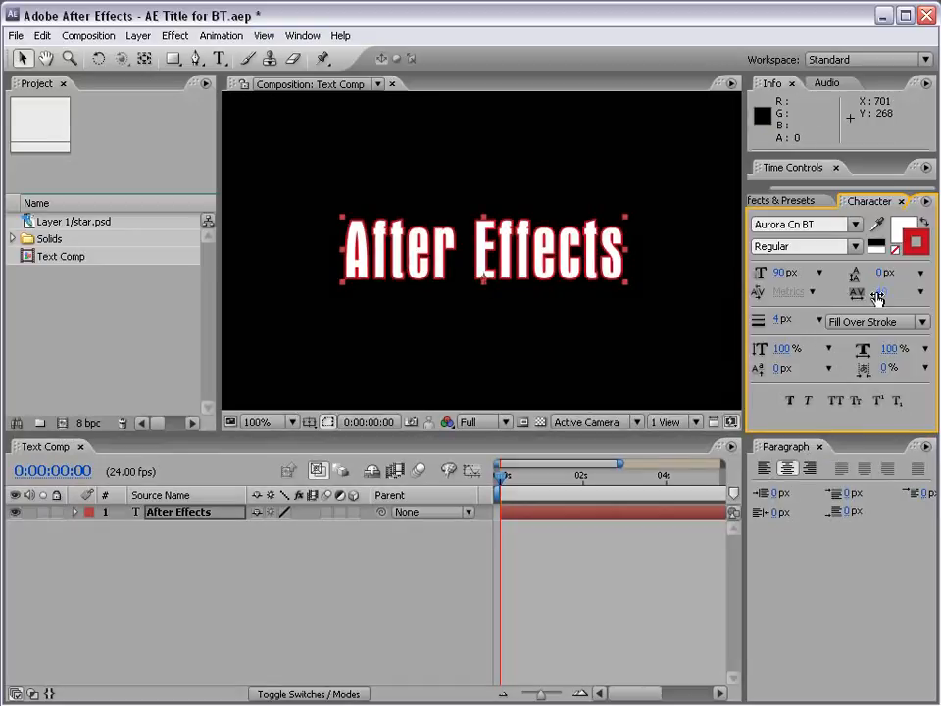
{"action": "mouse_move", "coordinate": [878, 297]}
{"action": "left_mouse_down"}
{"action": "mouse_move", "coordinate": [912, 294]}
{"action": "mouse_move", "coordinate": [868, 299]}
{"action": "left_mouse_up"}
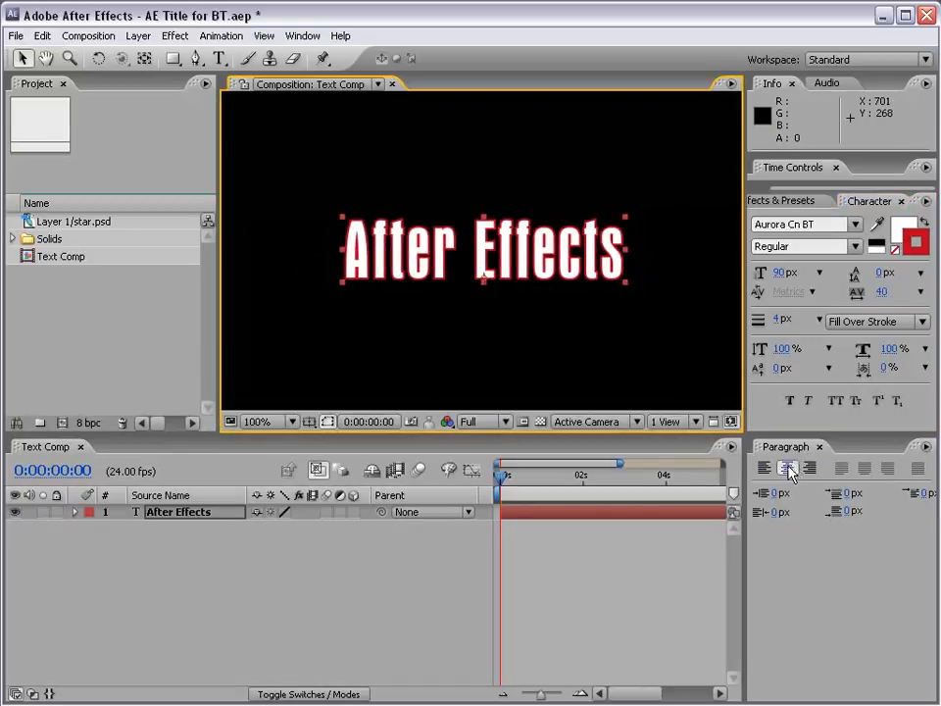
{"action": "left_click", "coordinate": [765, 468]}
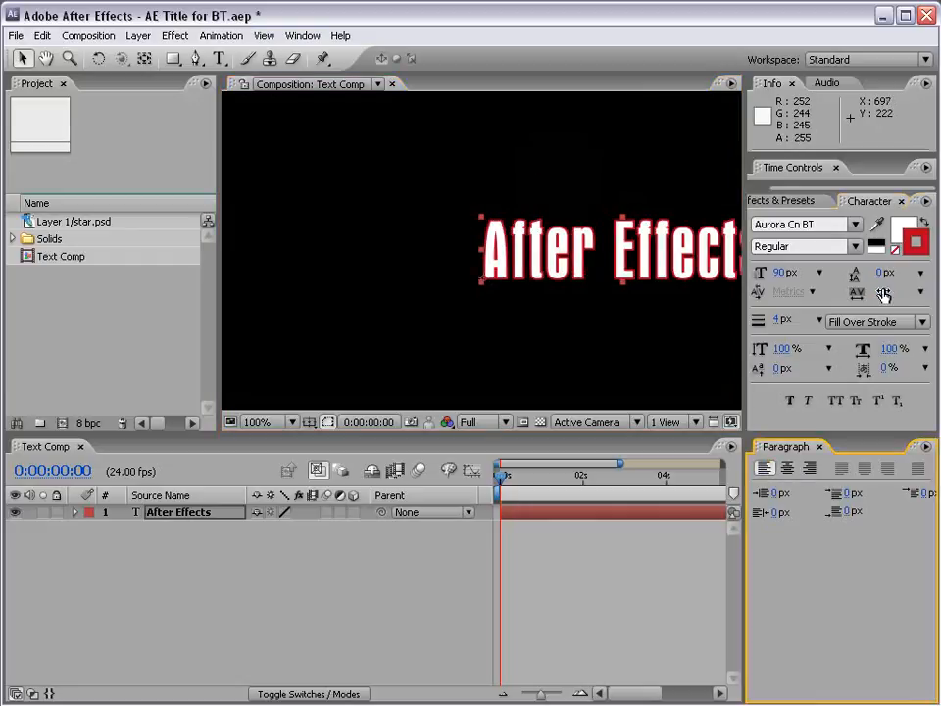
{"action": "left_click_drag", "start_coordinate": [882, 292], "coordinate": [903, 299]}
{"action": "key", "text": "ctrl+z"}
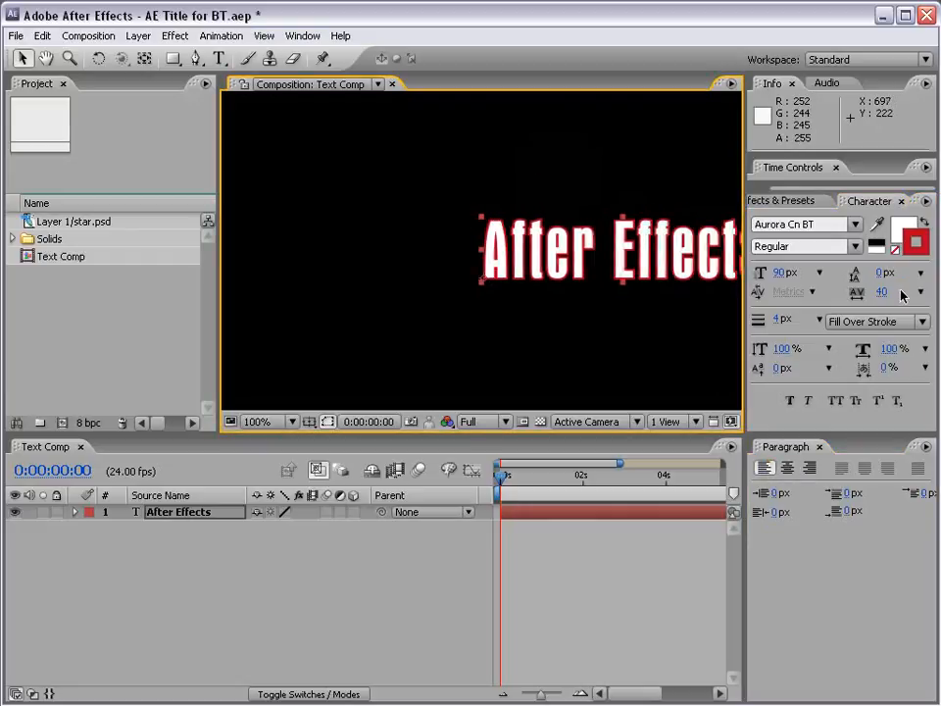
{"action": "key", "text": "ctrl+z"}
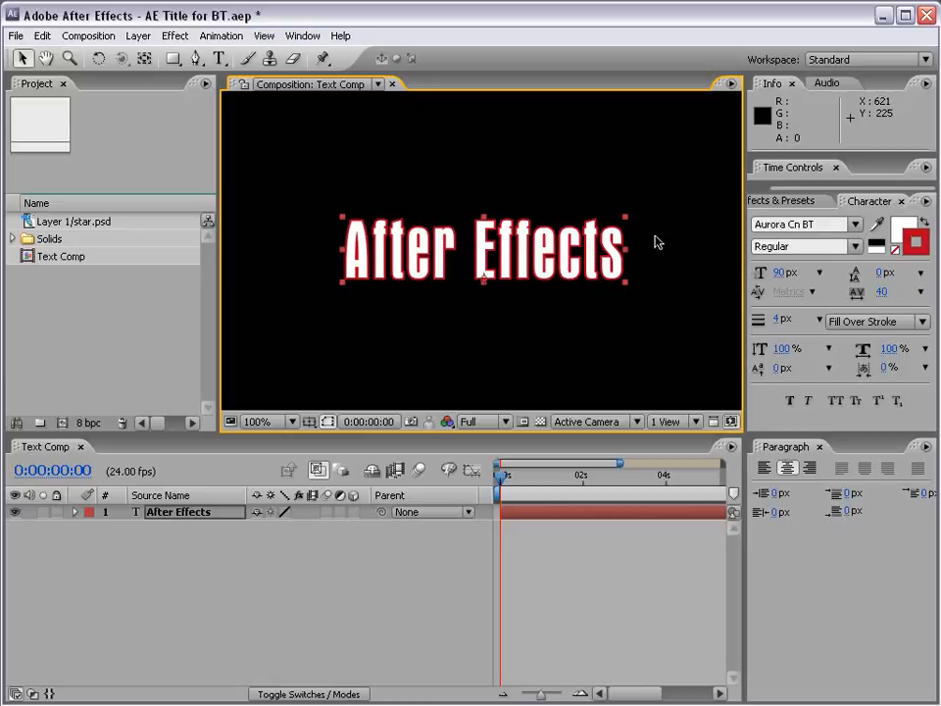
- Apply the 3D Flip Out Rotate X preset from the Text presets' 3D Text folder to the title layer and preview it
{"action": "left_click_drag", "start_coordinate": [792, 187], "coordinate": [765, 188]}
{"action": "left_click", "coordinate": [802, 201]}
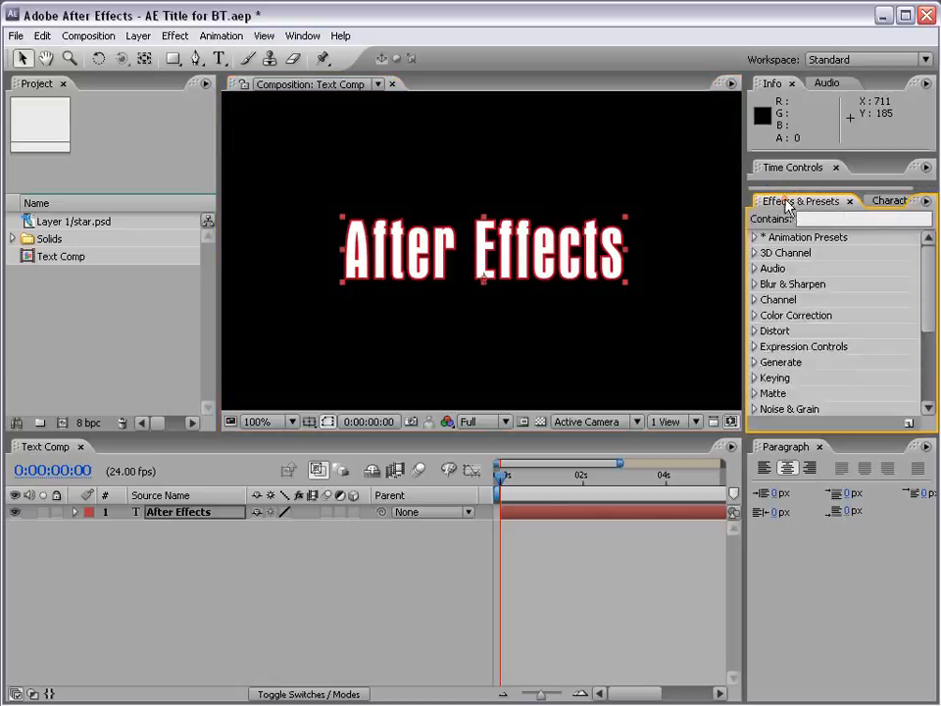
{"action": "left_click", "coordinate": [755, 239]}
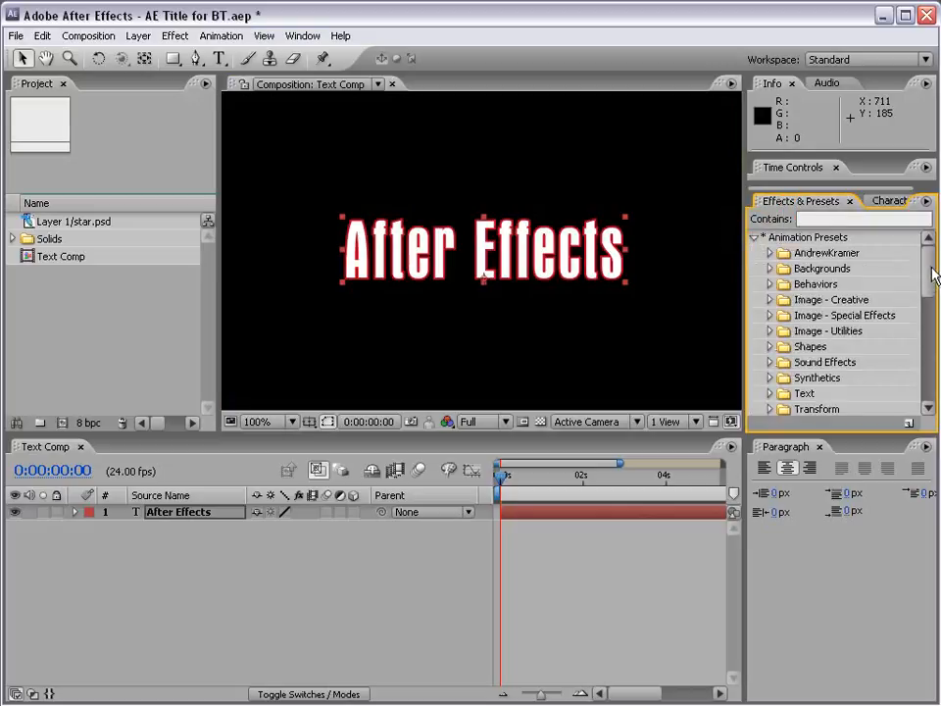
{"action": "left_click_drag", "start_coordinate": [930, 272], "coordinate": [931, 303]}
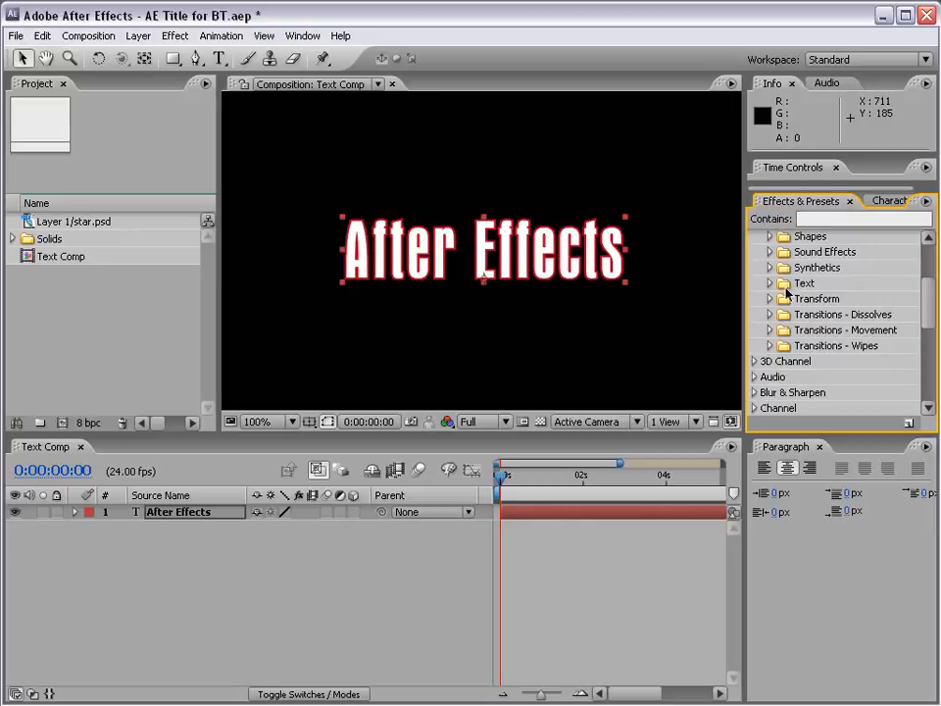
{"action": "left_click", "coordinate": [769, 283]}
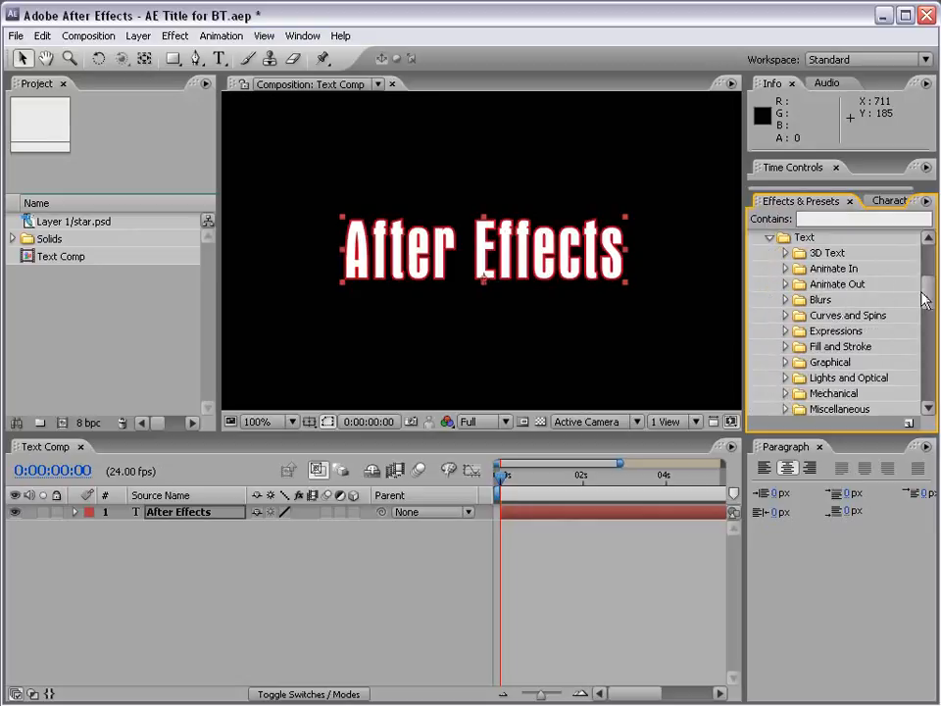
{"action": "left_click_drag", "start_coordinate": [925, 291], "coordinate": [929, 306]}
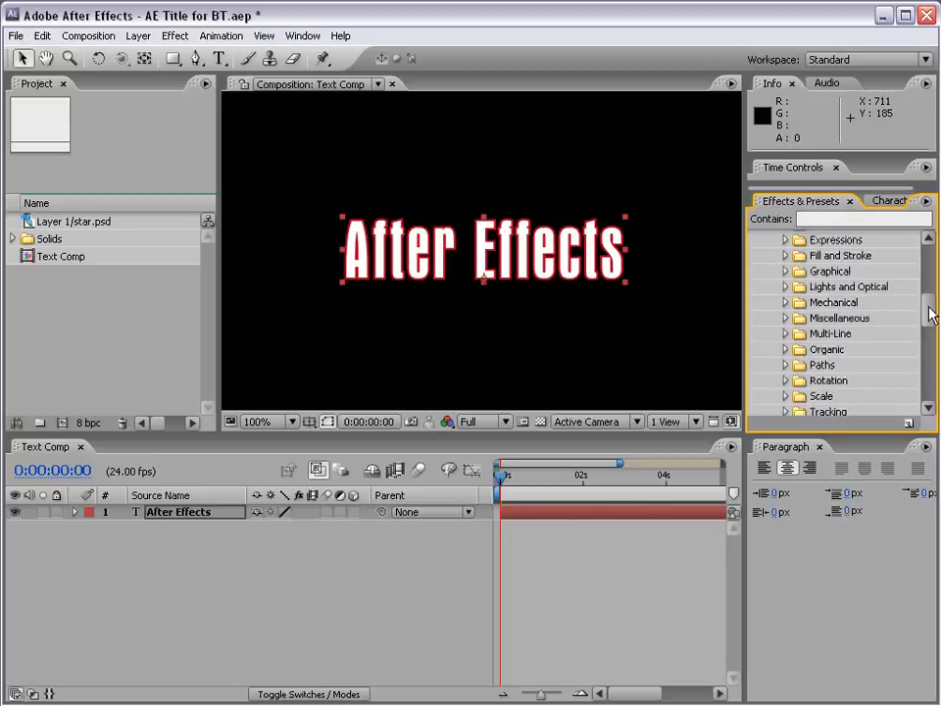
{"action": "left_click_drag", "start_coordinate": [928, 307], "coordinate": [927, 286]}
{"action": "left_click", "coordinate": [786, 271]}
{"action": "left_click_drag", "start_coordinate": [746, 311], "coordinate": [717, 311]}
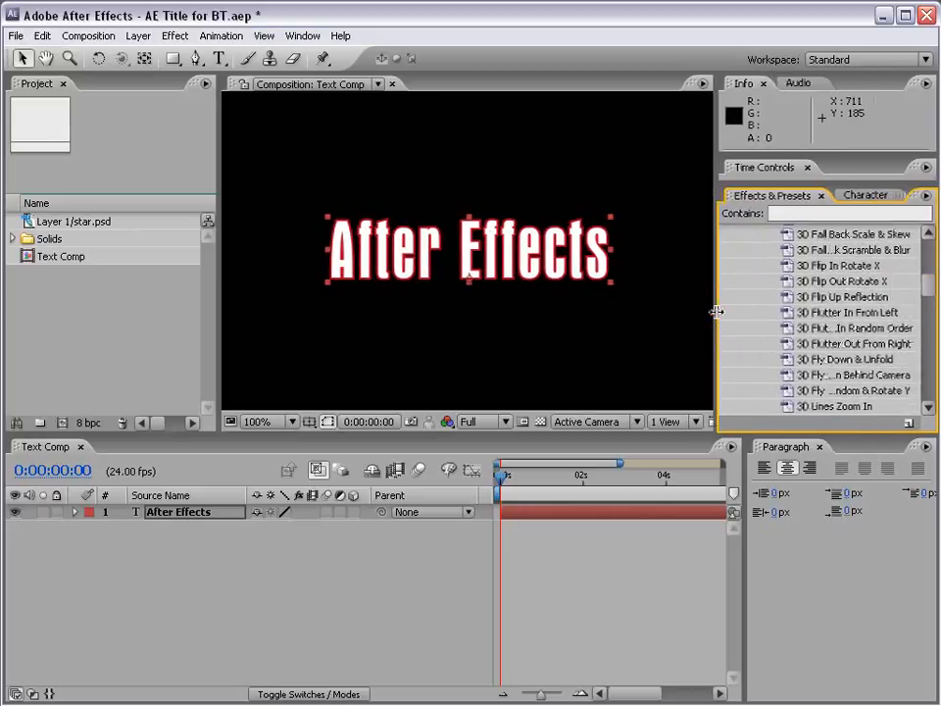
{"action": "left_click_drag", "start_coordinate": [820, 280], "coordinate": [535, 512]}
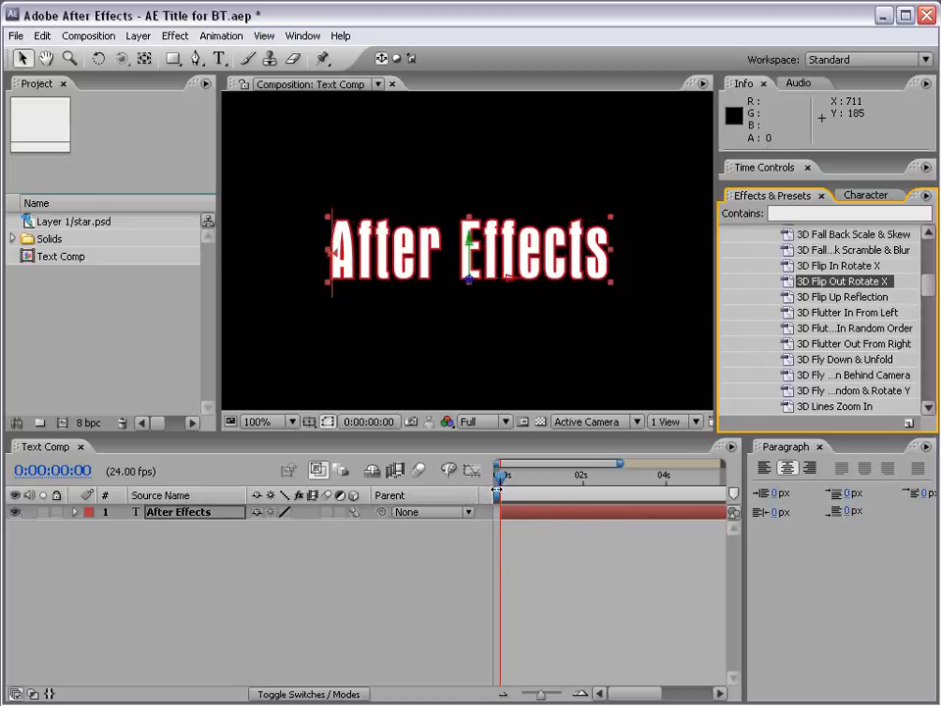
{"action": "mouse_move", "coordinate": [501, 476]}
{"action": "left_mouse_down"}
{"action": "mouse_move", "coordinate": [556, 481]}
{"action": "mouse_move", "coordinate": [501, 477]}
{"action": "left_mouse_up"}
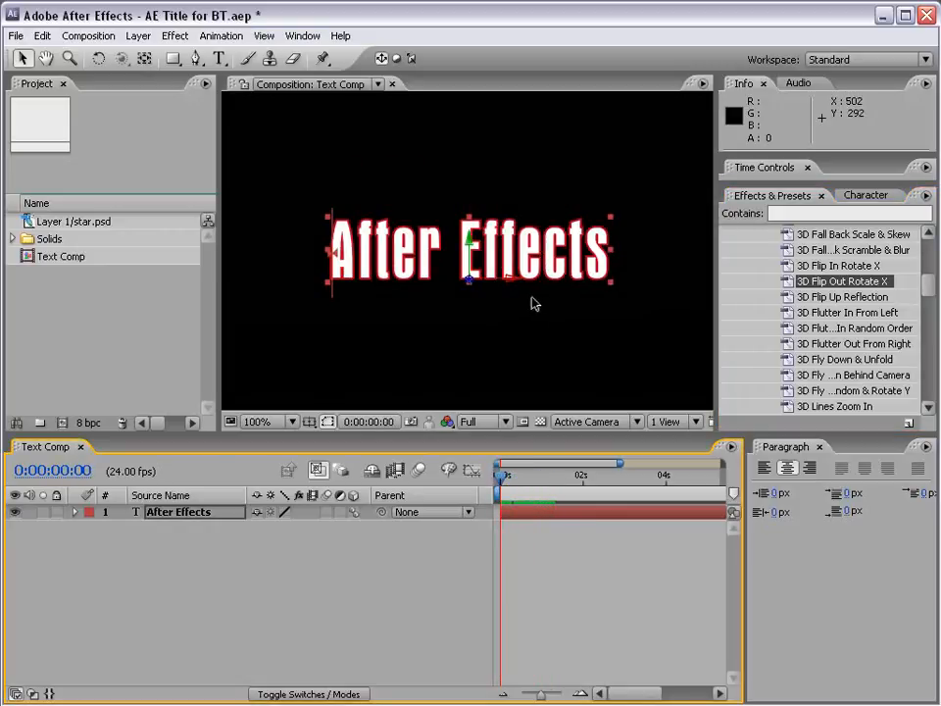
- Reveal the title layer's keyframed properties, expand to all its modified properties, and examine the Range Selector 1 Offset keyframes
{"action": "left_click", "coordinate": [178, 499]}
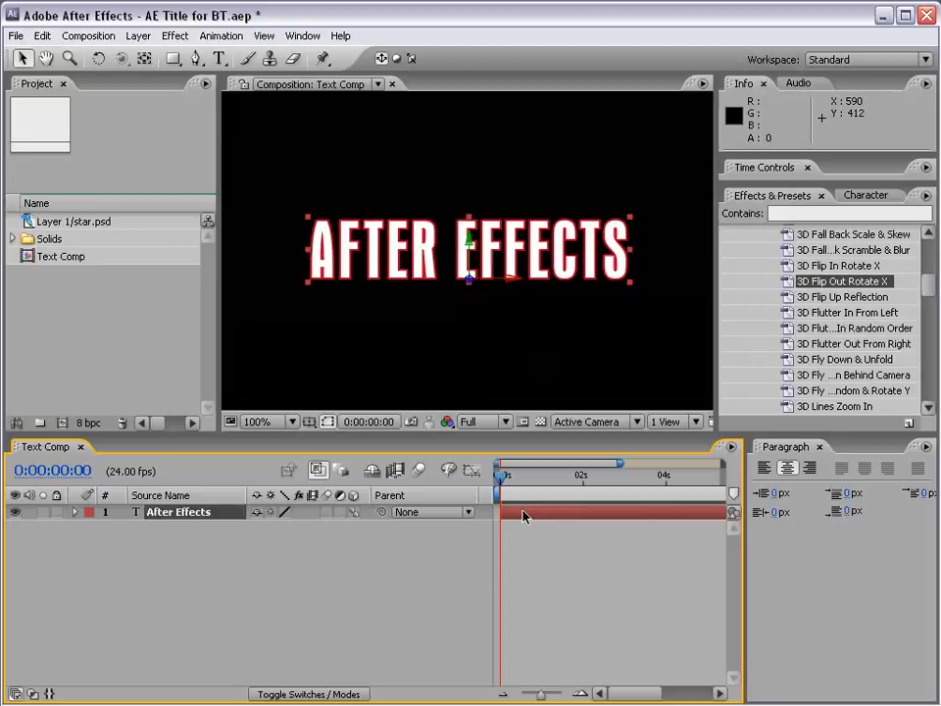
{"action": "key", "text": "u"}
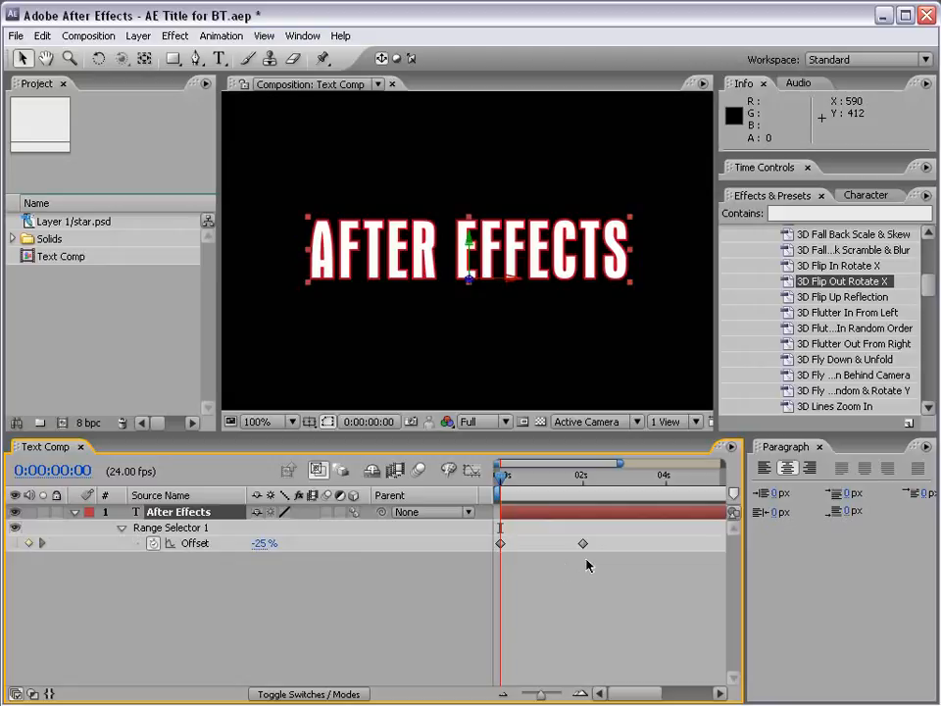
{"action": "left_click", "coordinate": [517, 529]}
{"action": "left_click", "coordinate": [515, 513]}
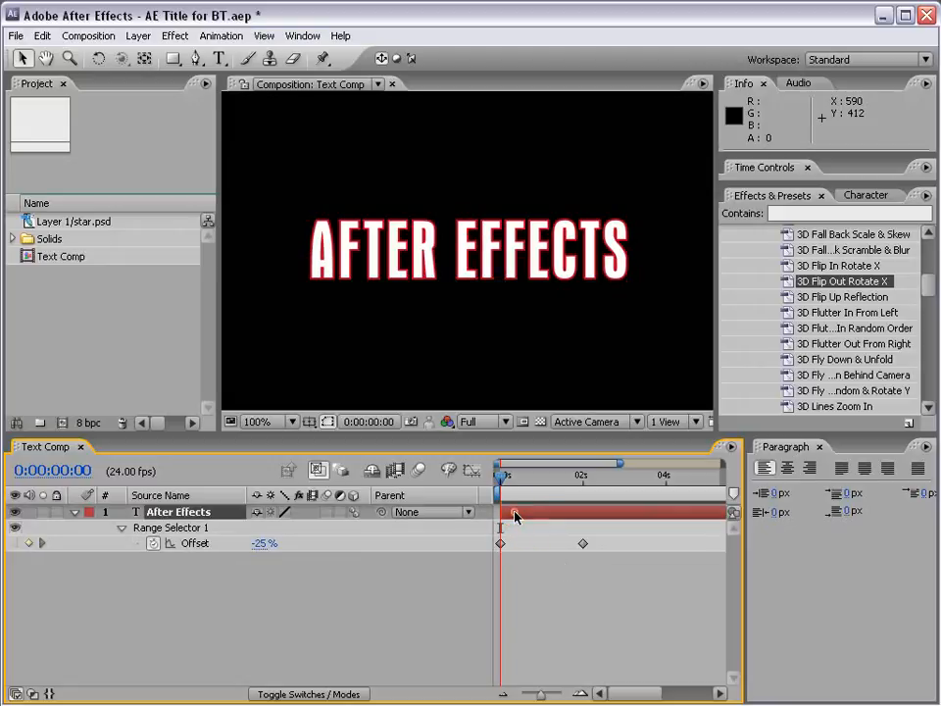
{"action": "key", "text": "u"}
{"action": "key", "text": "u"}
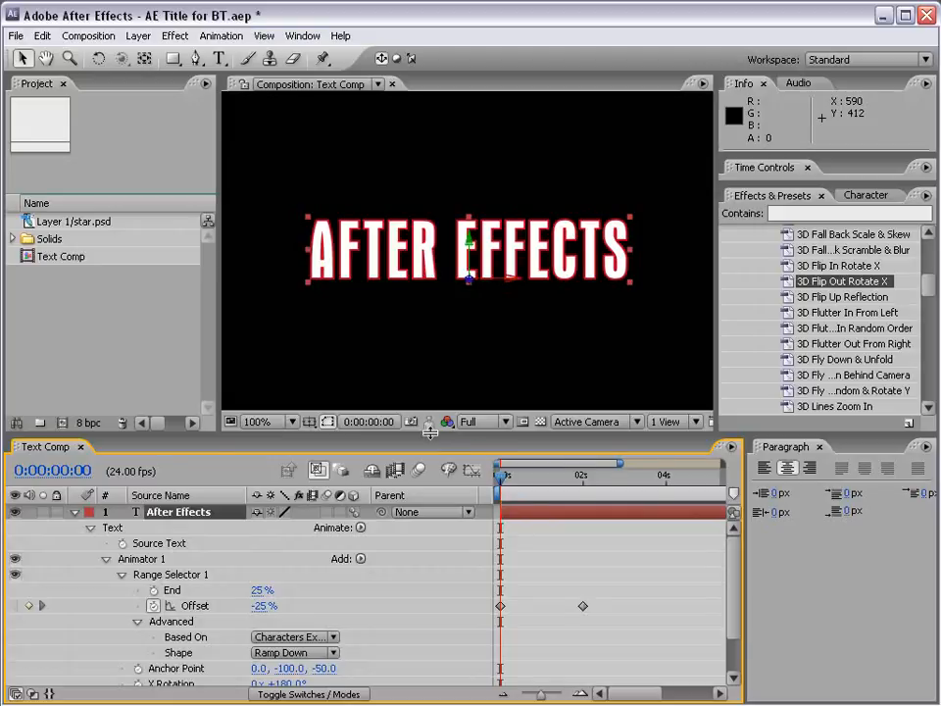
{"action": "left_click_drag", "start_coordinate": [429, 432], "coordinate": [429, 366]}
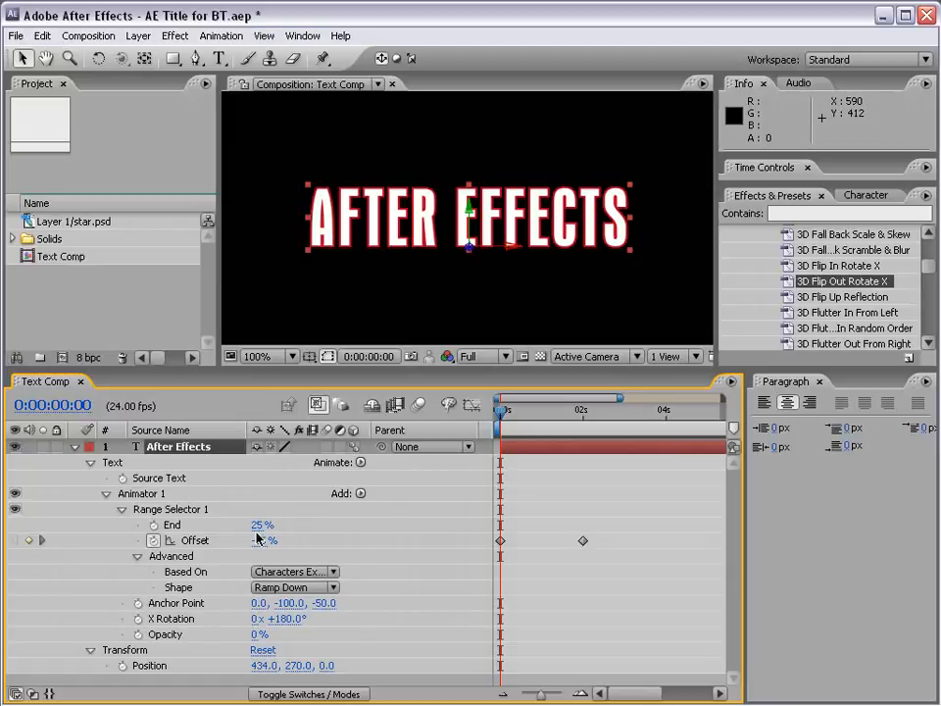
{"action": "left_click", "coordinate": [189, 543]}
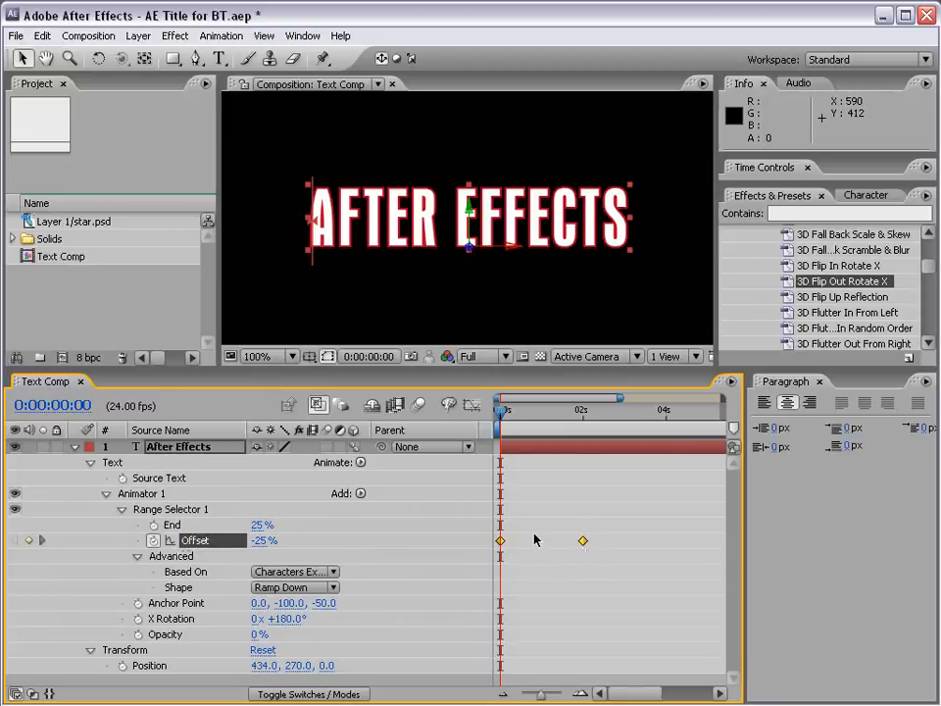
- Reduce the title layer to its keyframed Offset property and preview the flip-out animation up to 0:00:01:22
{"action": "left_click", "coordinate": [184, 450]}
{"action": "key", "text": "u"}
{"action": "key", "text": "u"}
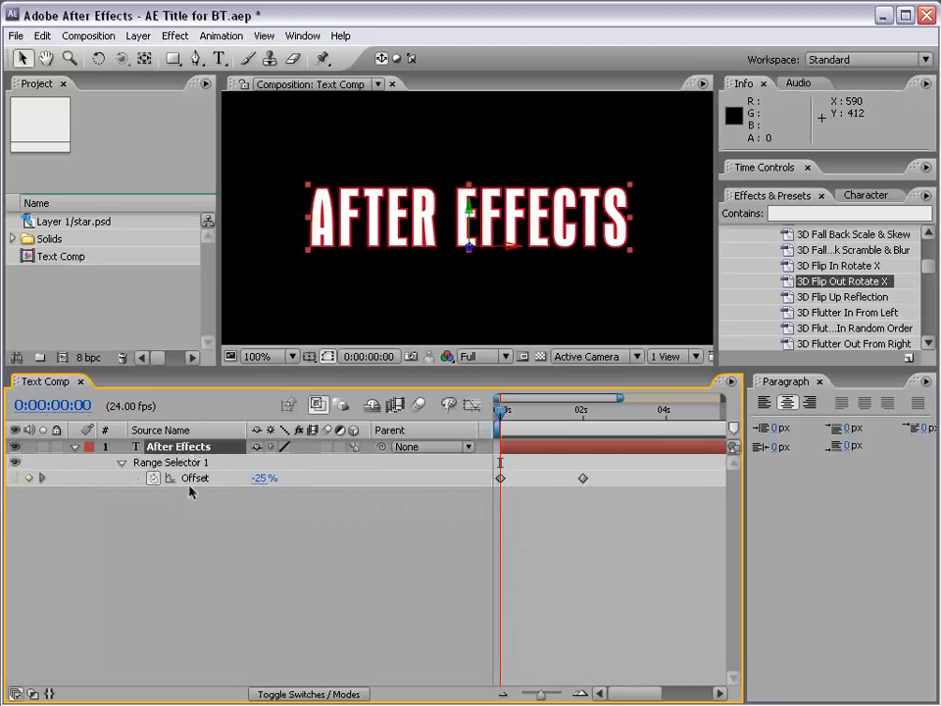
{"action": "key", "text": "space"}
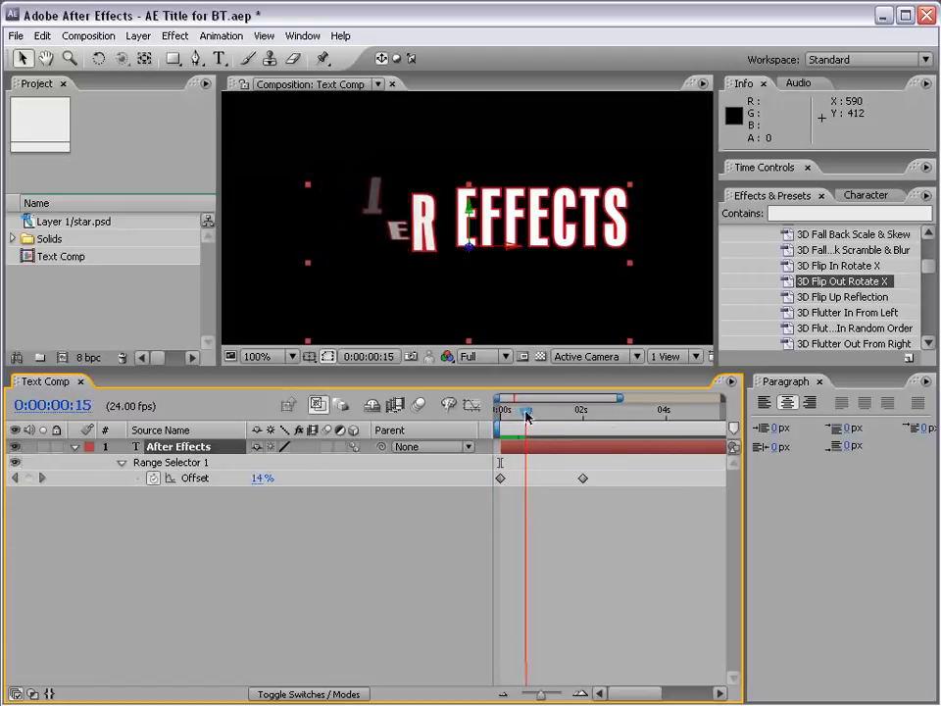
{"action": "left_click_drag", "start_coordinate": [578, 412], "coordinate": [579, 412]}
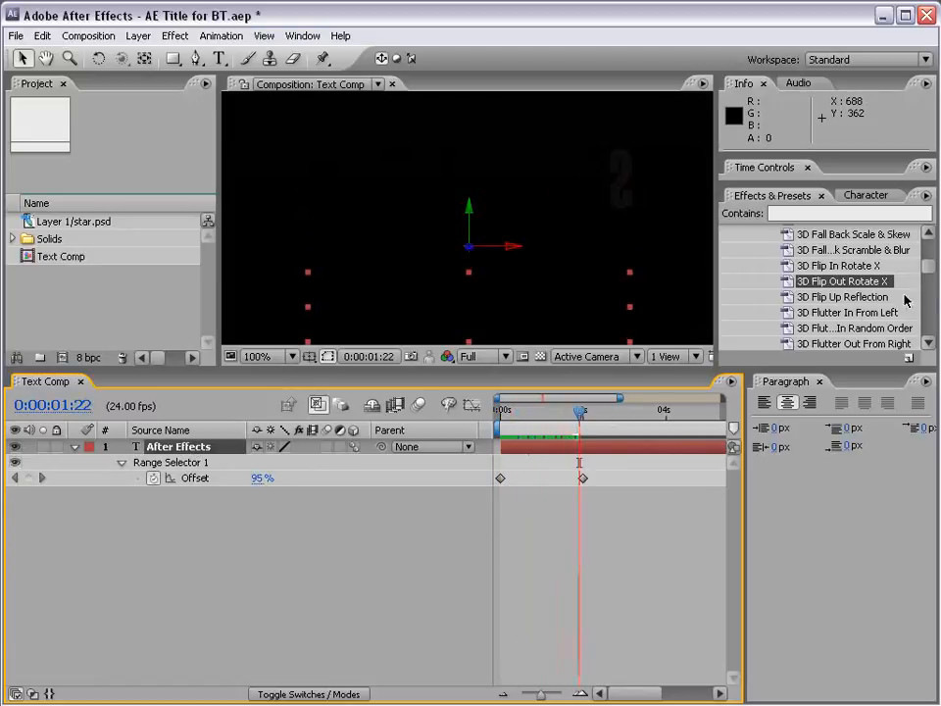
{"action": "left_click_drag", "start_coordinate": [930, 267], "coordinate": [929, 260]}
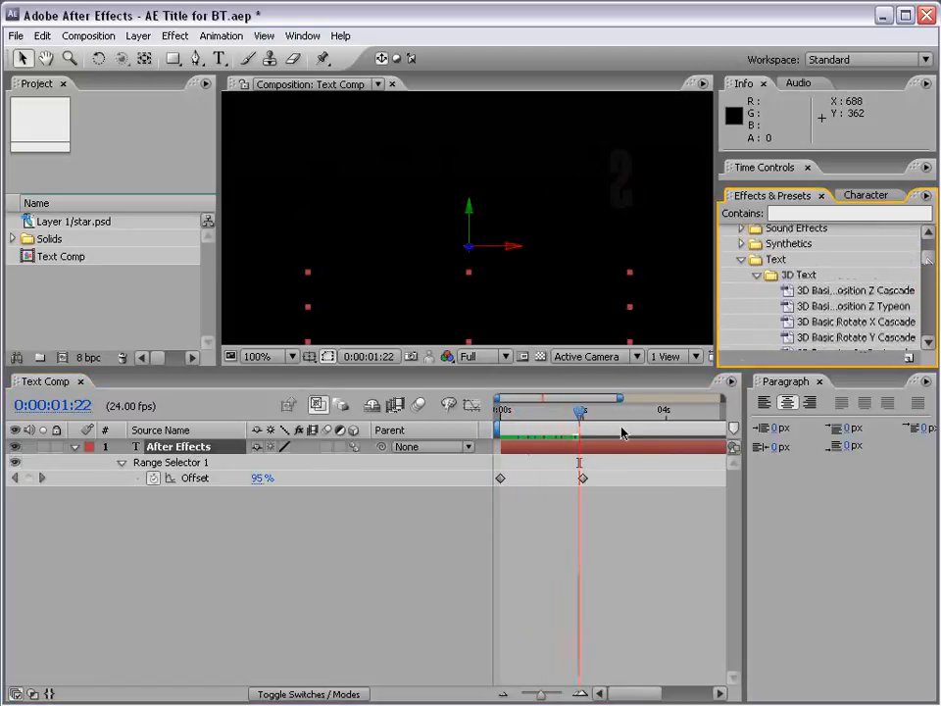
- Reverse the title animation by swapping the order of its two Offset keyframes, shift both near the layer's start, and scrub through it
{"action": "left_click", "coordinate": [500, 479]}
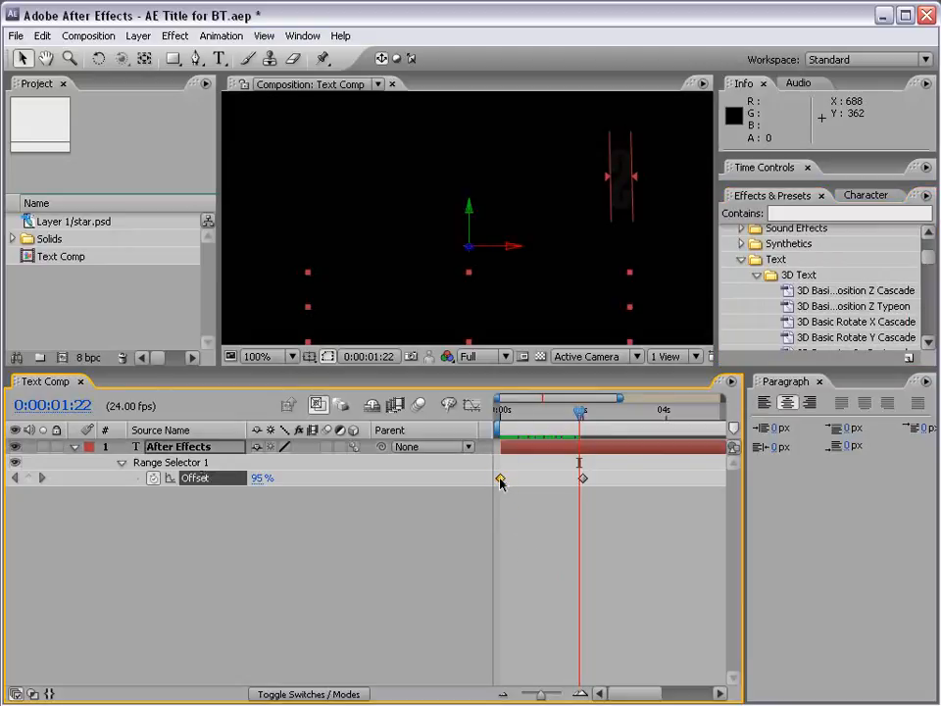
{"action": "left_click_drag", "start_coordinate": [500, 479], "coordinate": [628, 480]}
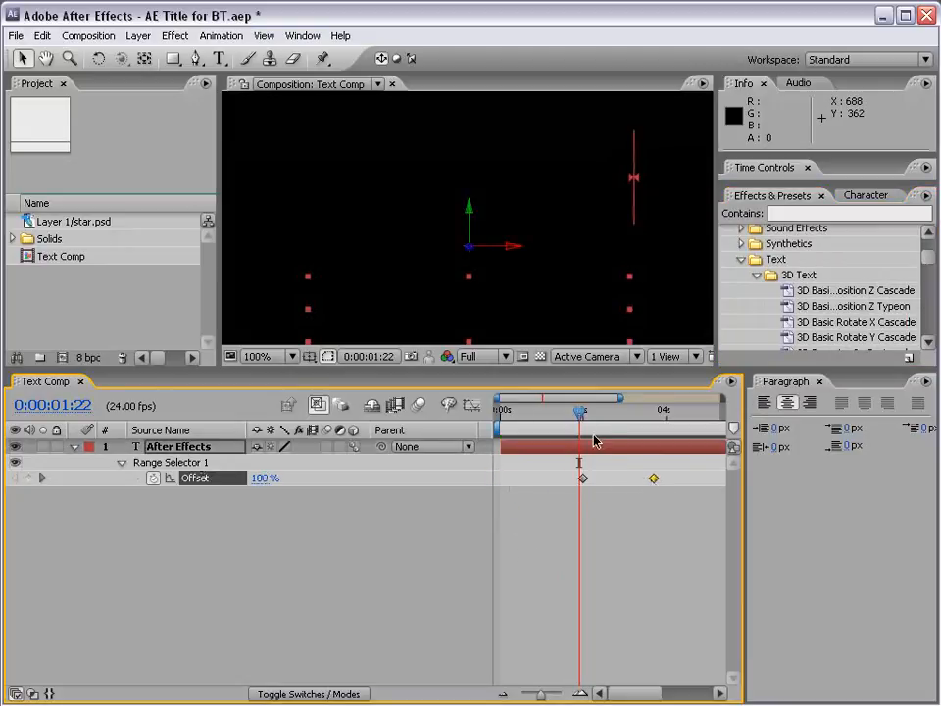
{"action": "left_click_drag", "start_coordinate": [580, 423], "coordinate": [653, 424]}
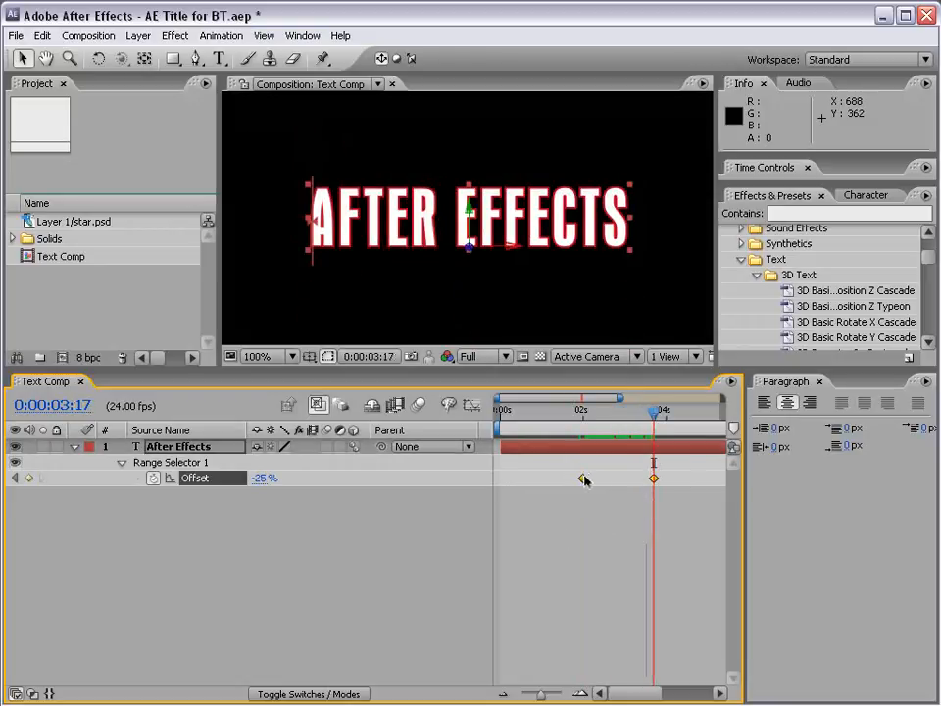
{"action": "left_click_drag", "start_coordinate": [585, 479], "coordinate": [504, 479]}
{"action": "left_click", "coordinate": [524, 514]}
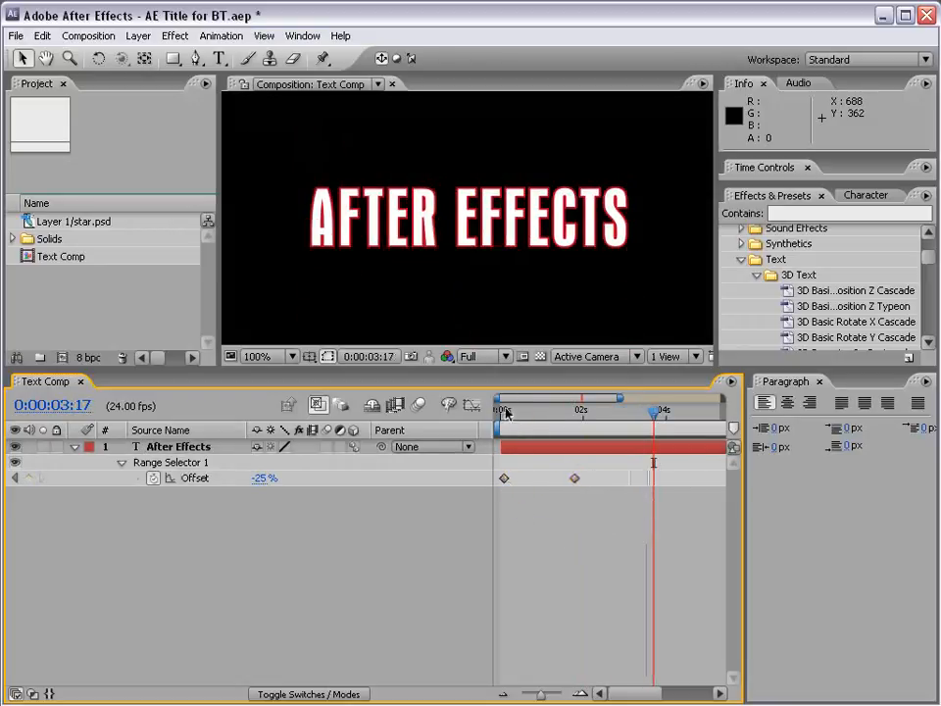
{"action": "left_click_drag", "start_coordinate": [506, 413], "coordinate": [576, 417]}
- Undo the preset animation on the title layer
{"action": "left_click", "coordinate": [538, 449]}
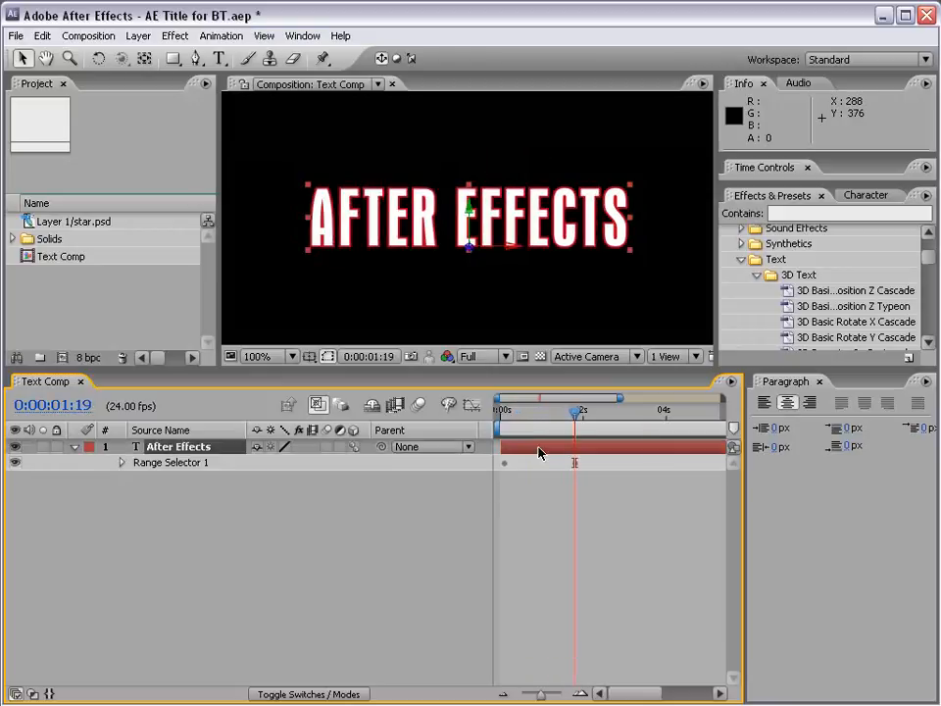
{"action": "left_click", "coordinate": [43, 37]}
{"action": "left_click", "coordinate": [43, 36]}
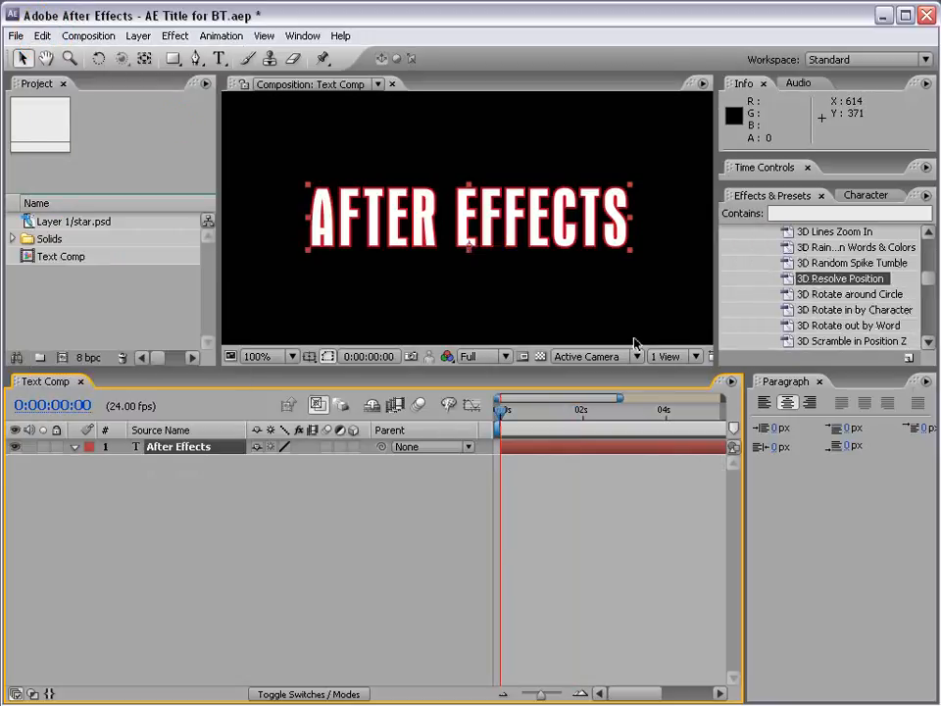
- Browse the animation presets in Adobe Bridge and open the Organic folder of the Text presets
{"action": "left_click", "coordinate": [927, 196]}
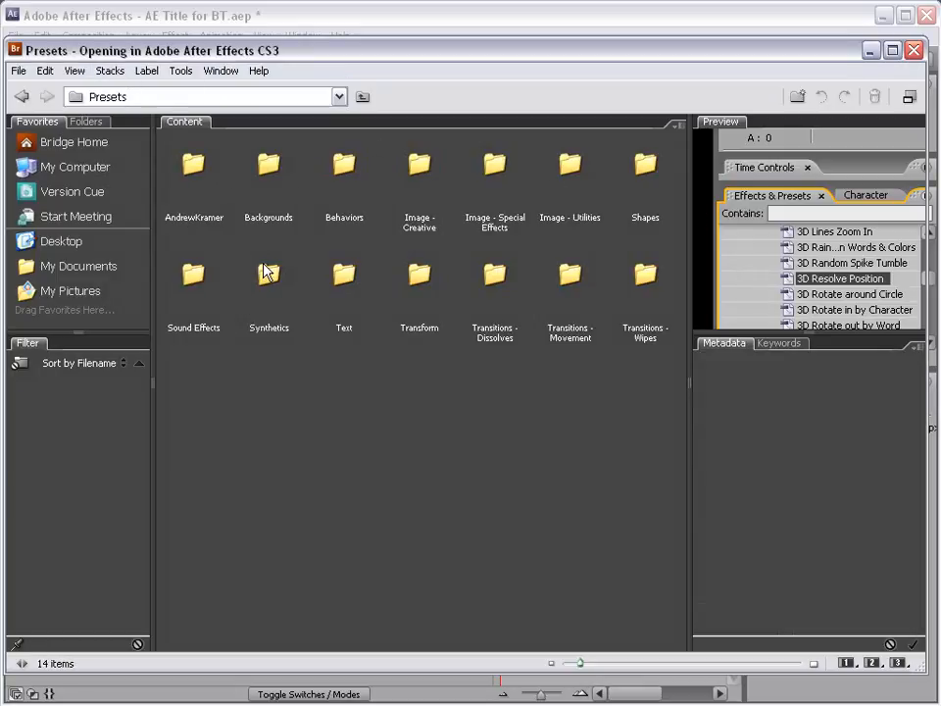
{"action": "double_click", "coordinate": [349, 273]}
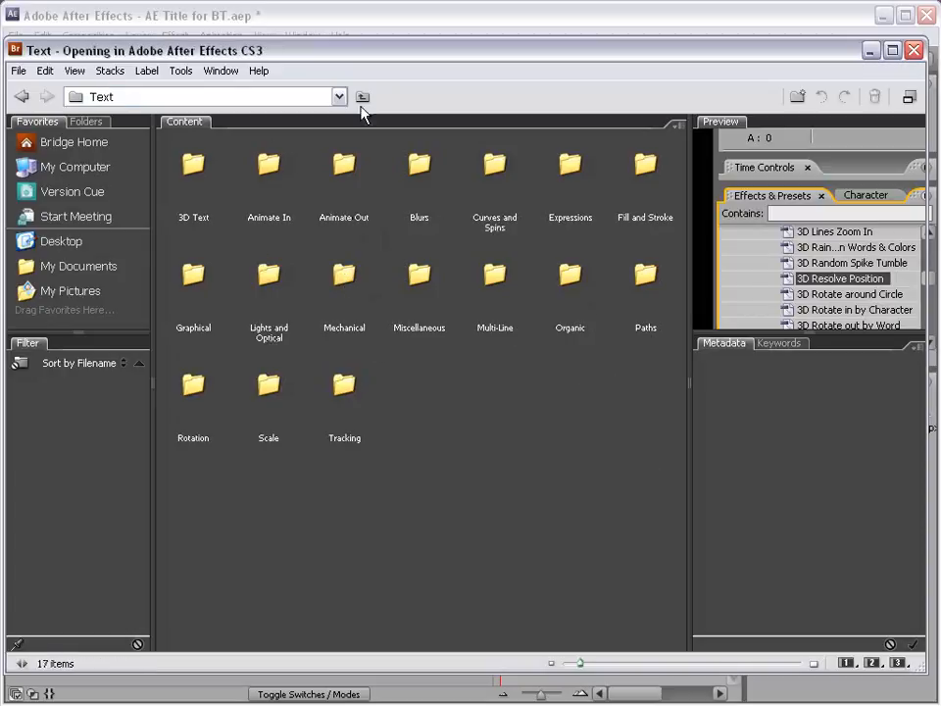
{"action": "double_click", "coordinate": [577, 289]}
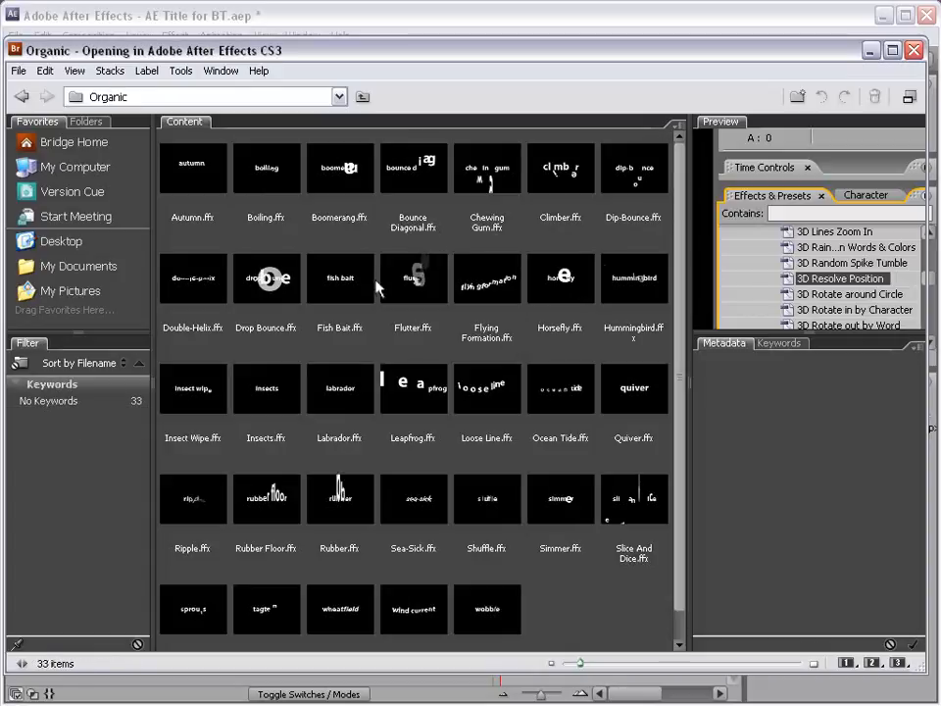
- Preview the Flutter, Horsefly, Shuffle and Drop Bounce text presets
{"action": "left_click", "coordinate": [424, 284]}
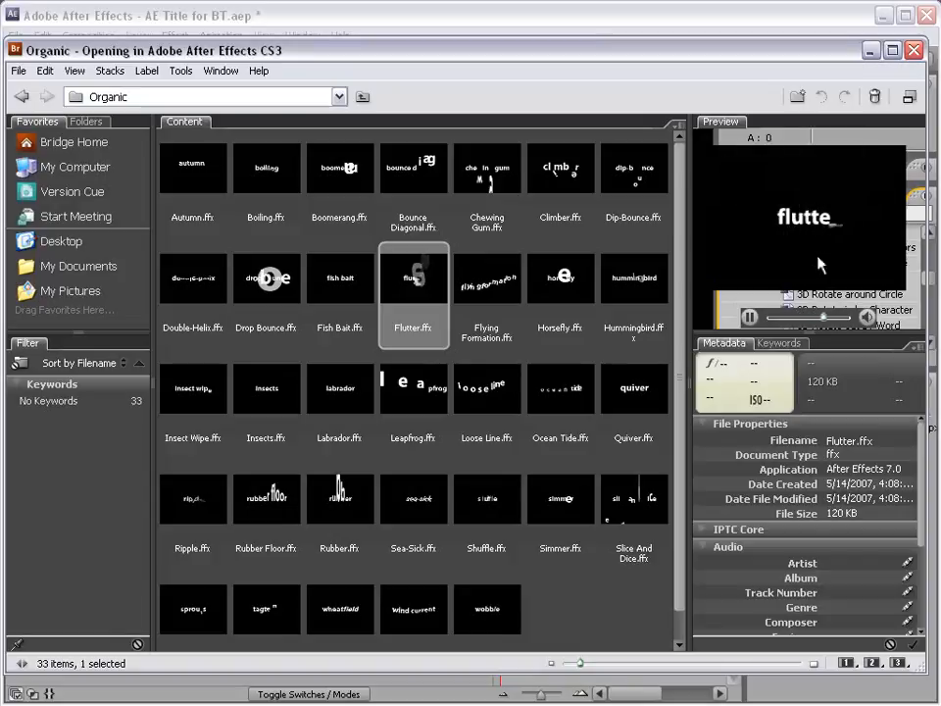
{"action": "left_click", "coordinate": [548, 290]}
{"action": "left_click", "coordinate": [485, 495]}
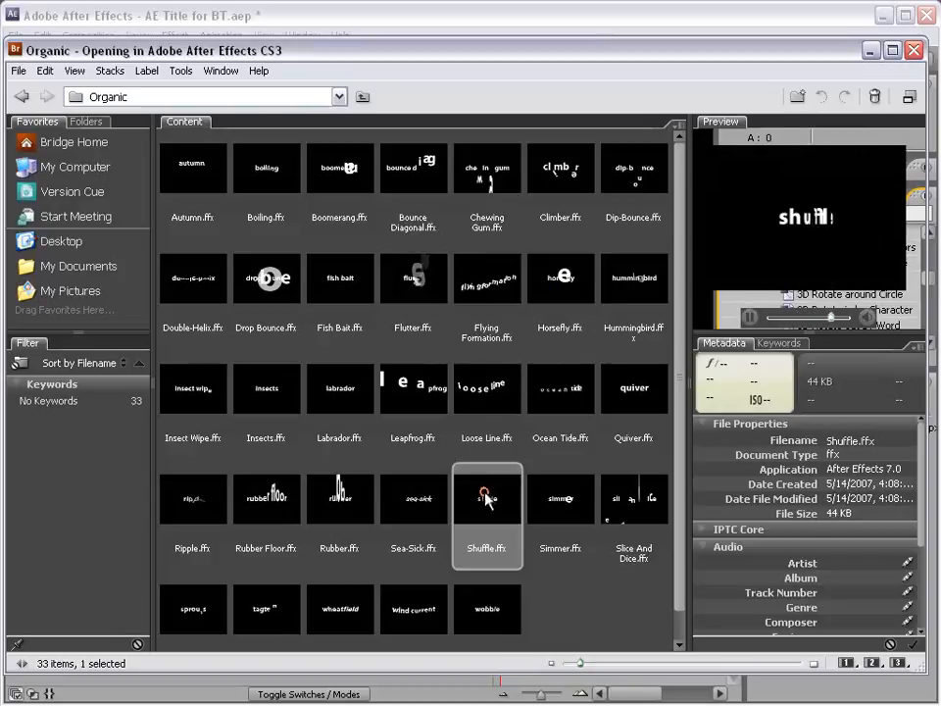
{"action": "left_click", "coordinate": [273, 286]}
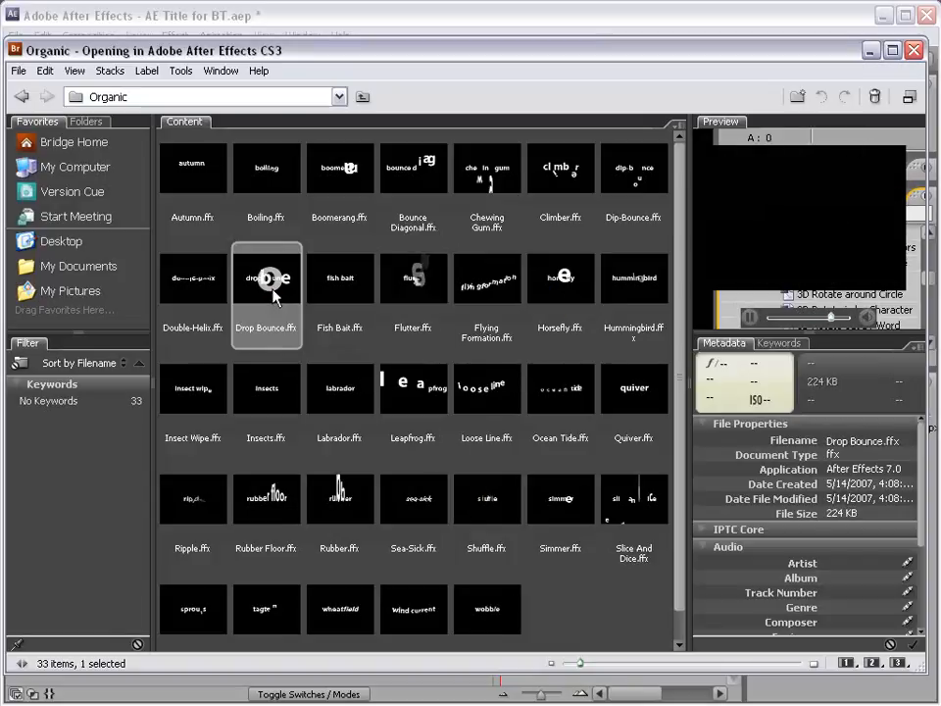
- Try the Drop Bounce preset on the title layer in After Effects, preview its animation in RAM, and undo it
{"action": "double_click", "coordinate": [275, 280]}
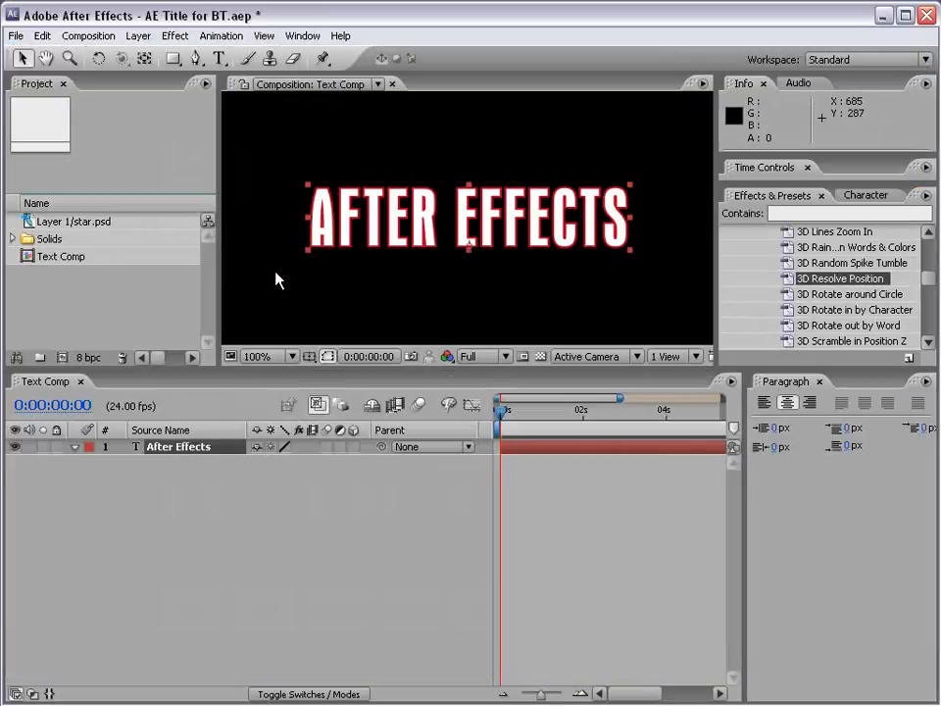
{"action": "left_click_drag", "start_coordinate": [502, 414], "coordinate": [545, 415]}
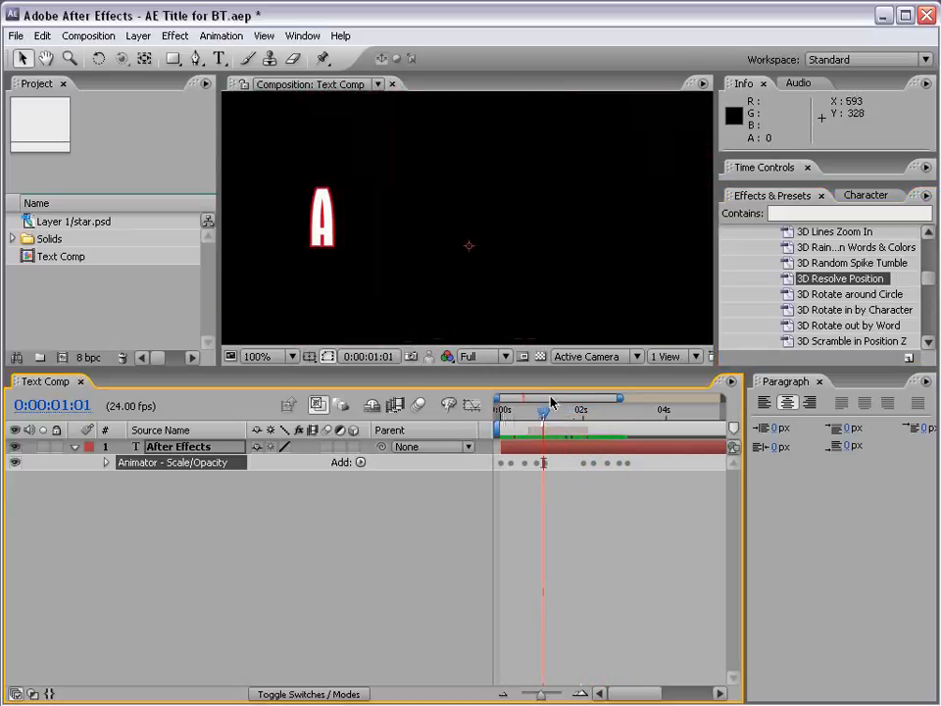
{"action": "left_click", "coordinate": [761, 171]}
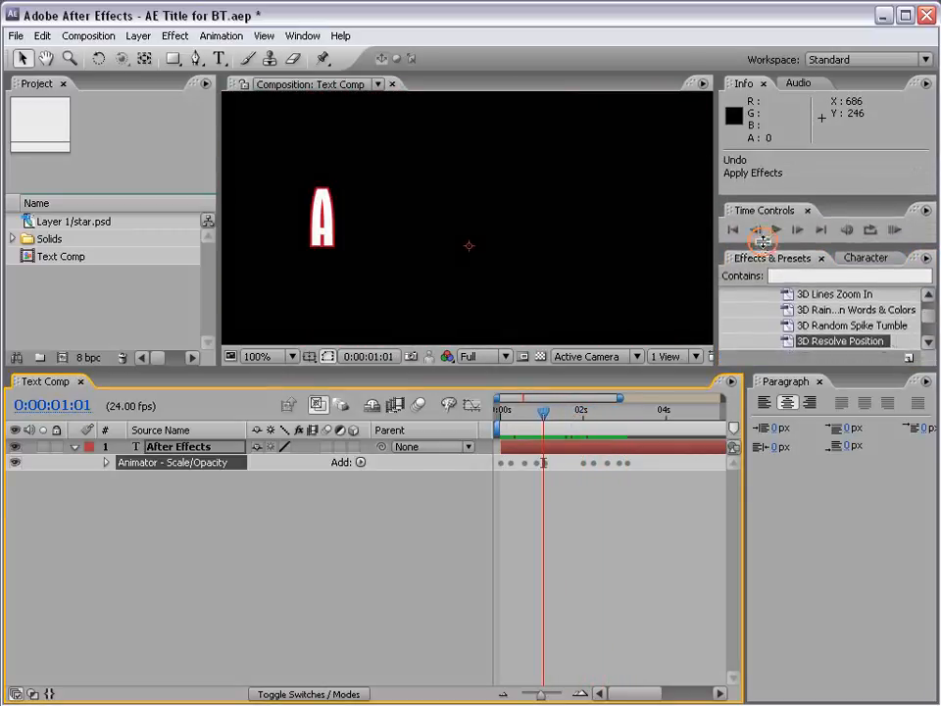
{"action": "left_click", "coordinate": [894, 231]}
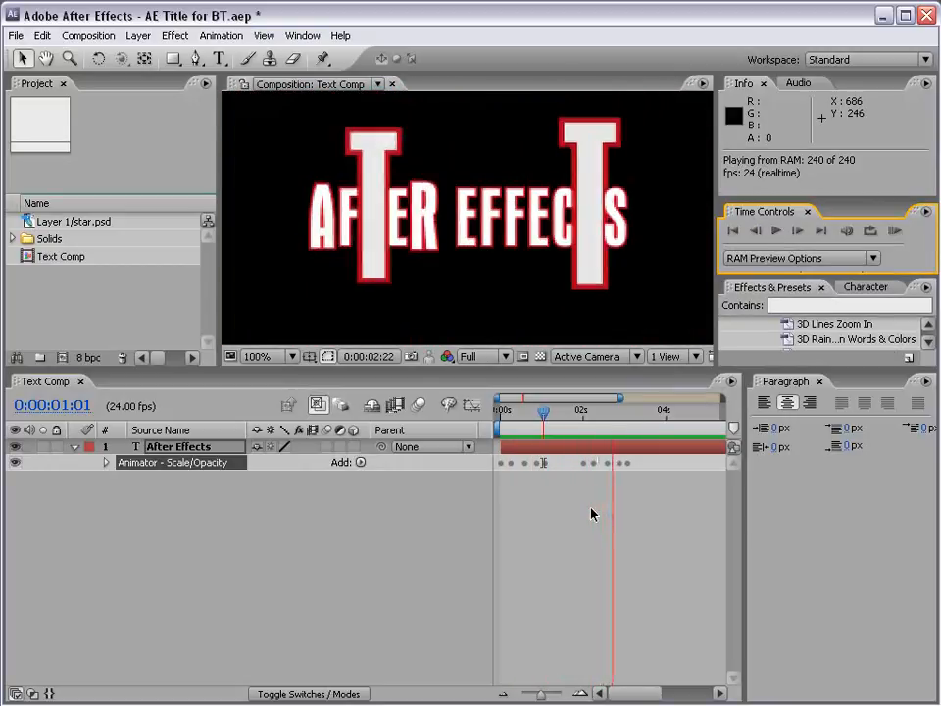
{"action": "key", "text": "space"}
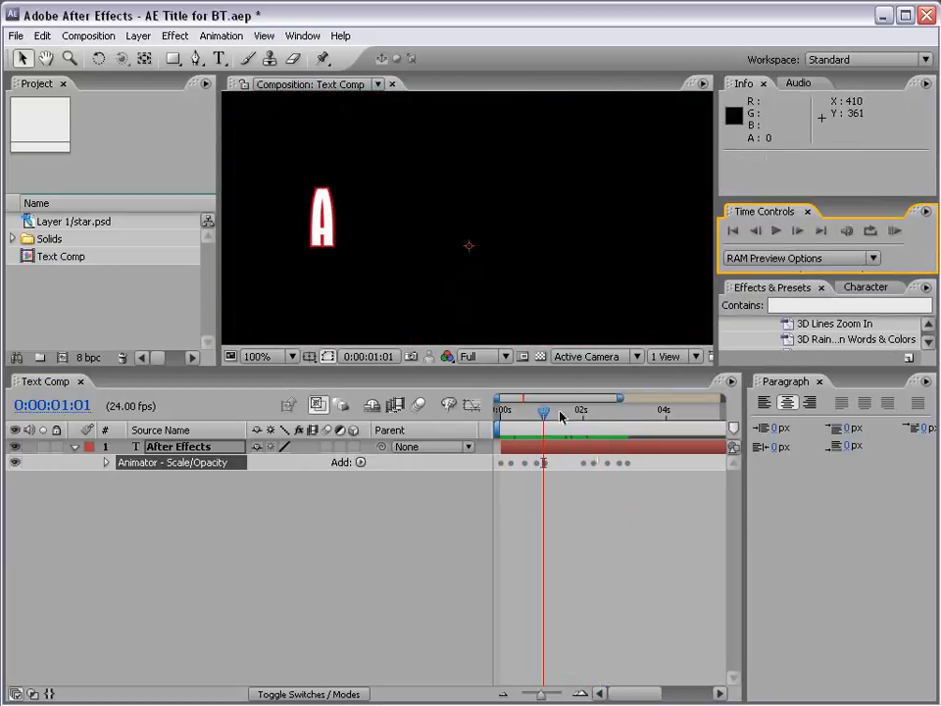
{"action": "left_click_drag", "start_coordinate": [561, 417], "coordinate": [501, 423]}
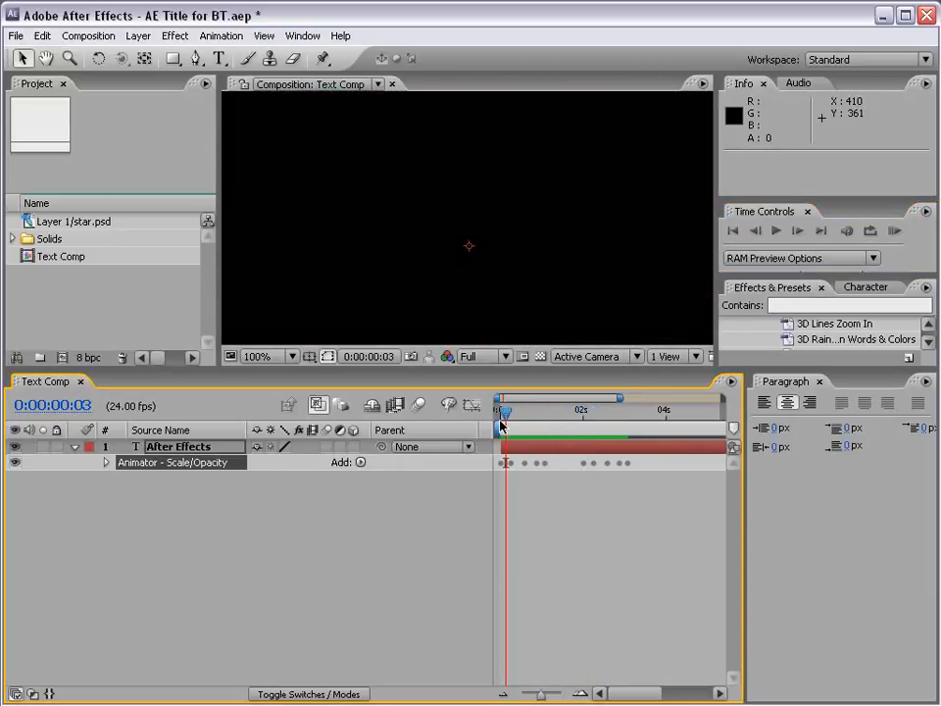
{"action": "key", "text": "ctrl+z"}
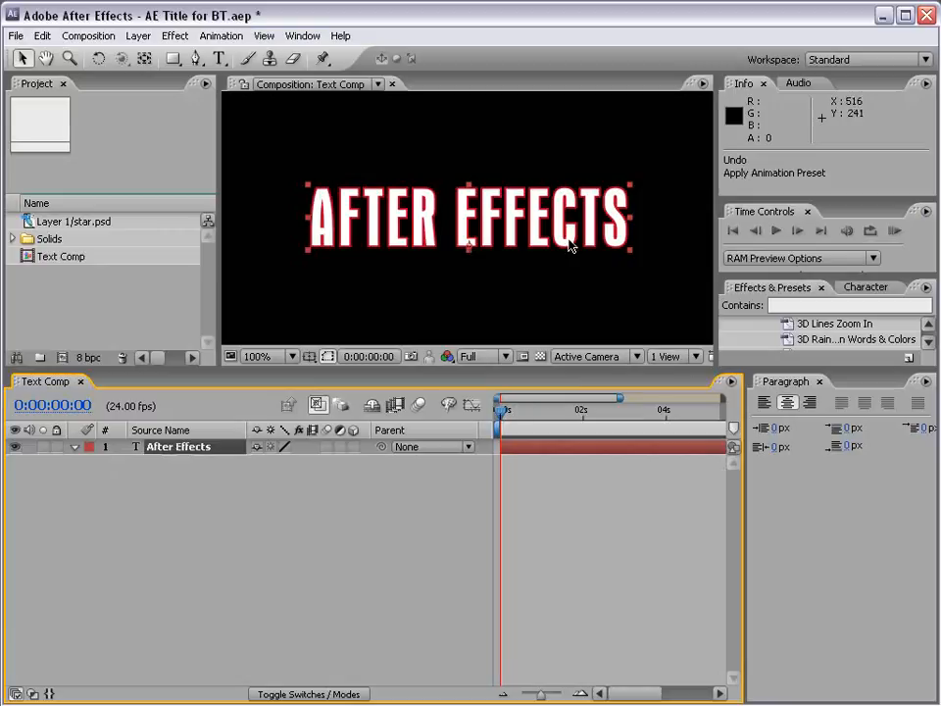
- Create a new composition, Comp 2, with the Widescreen Square preset at 864 x 480, 24 fps and a 10-second duration
{"action": "scroll", "coordinate": [549, 235], "scroll_direction": "down", "scroll_amount": 1}
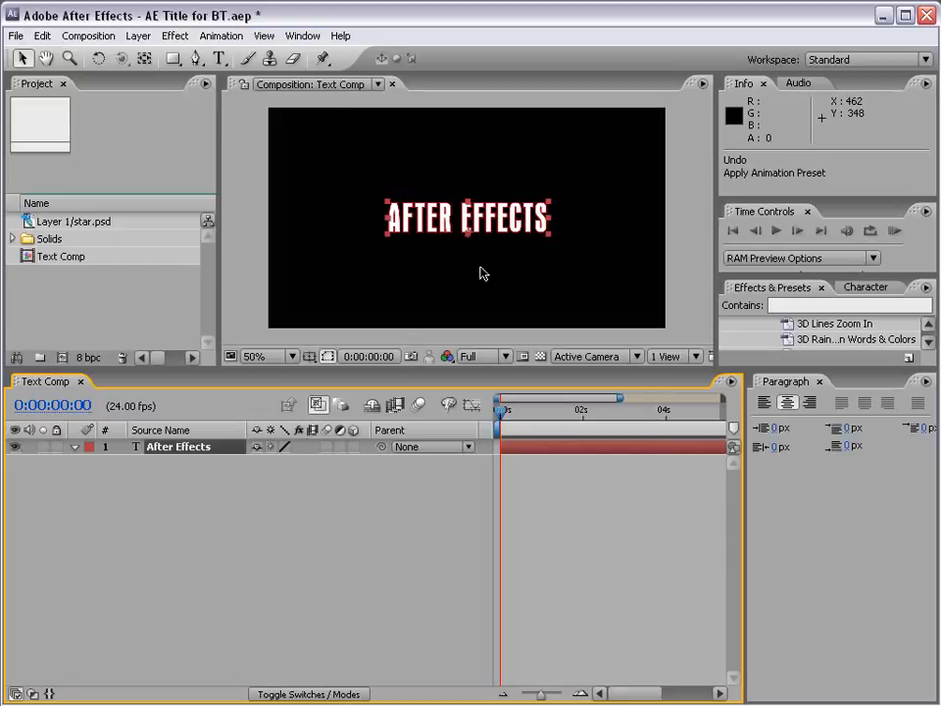
{"action": "left_click", "coordinate": [88, 36]}
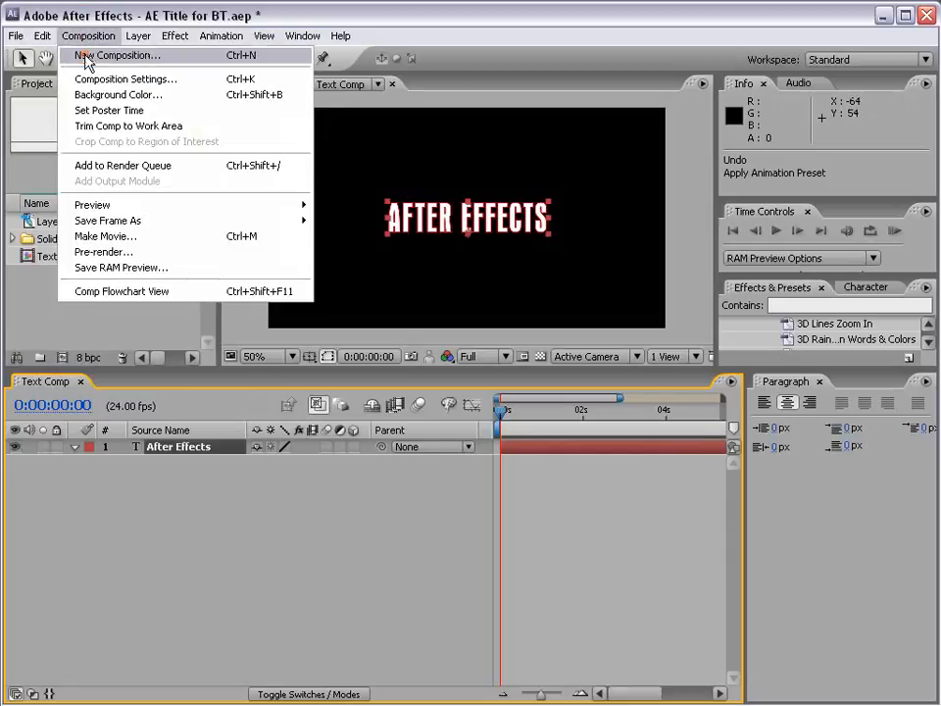
{"action": "left_click", "coordinate": [88, 55]}
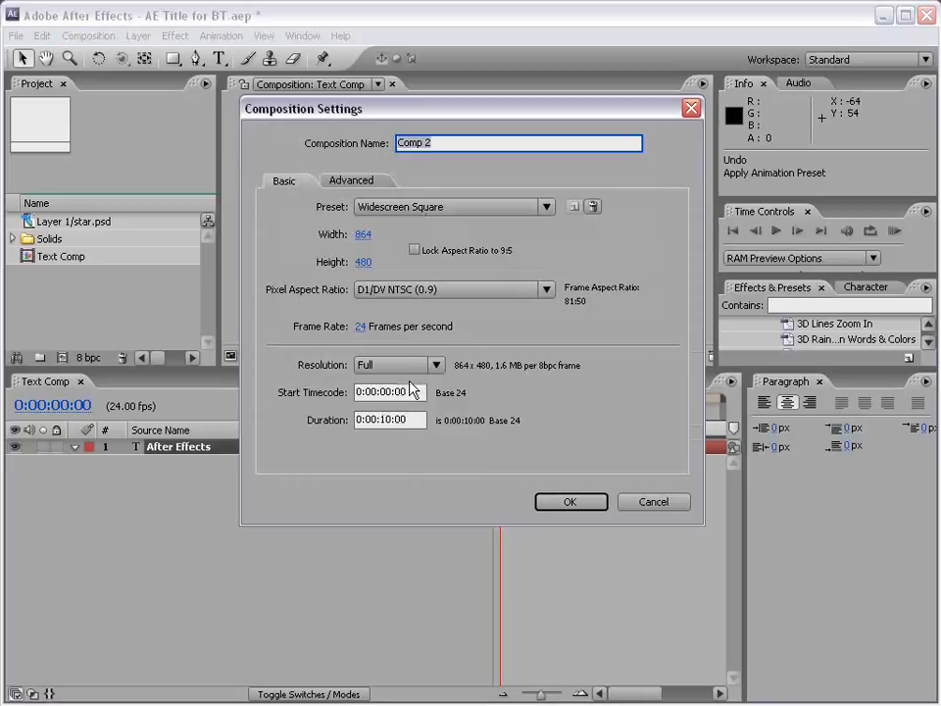
{"action": "left_click", "coordinate": [570, 504]}
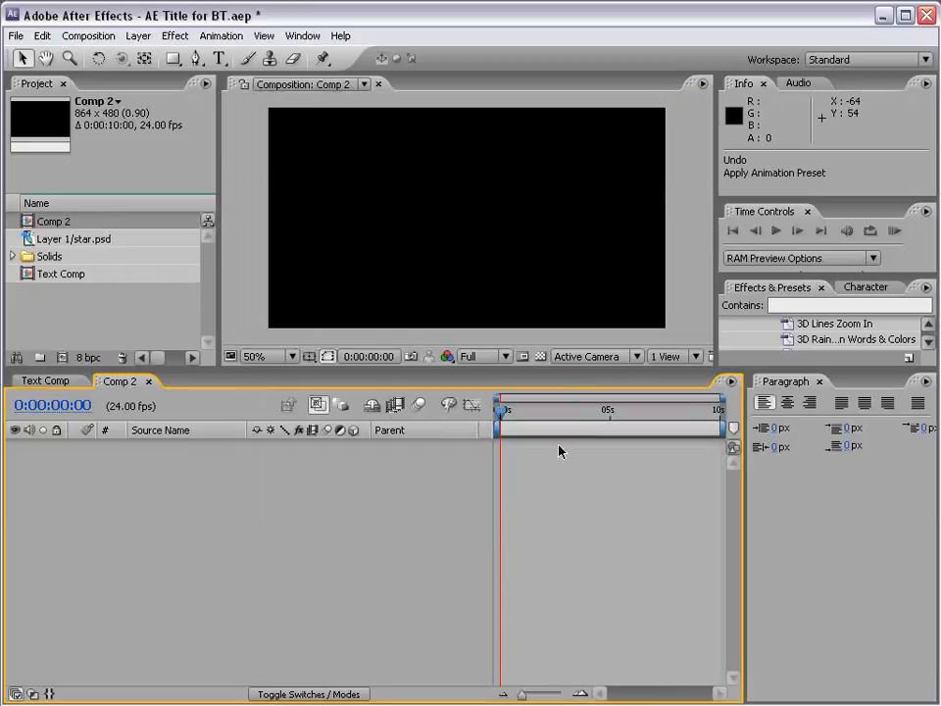
{"action": "left_click", "coordinate": [257, 181]}
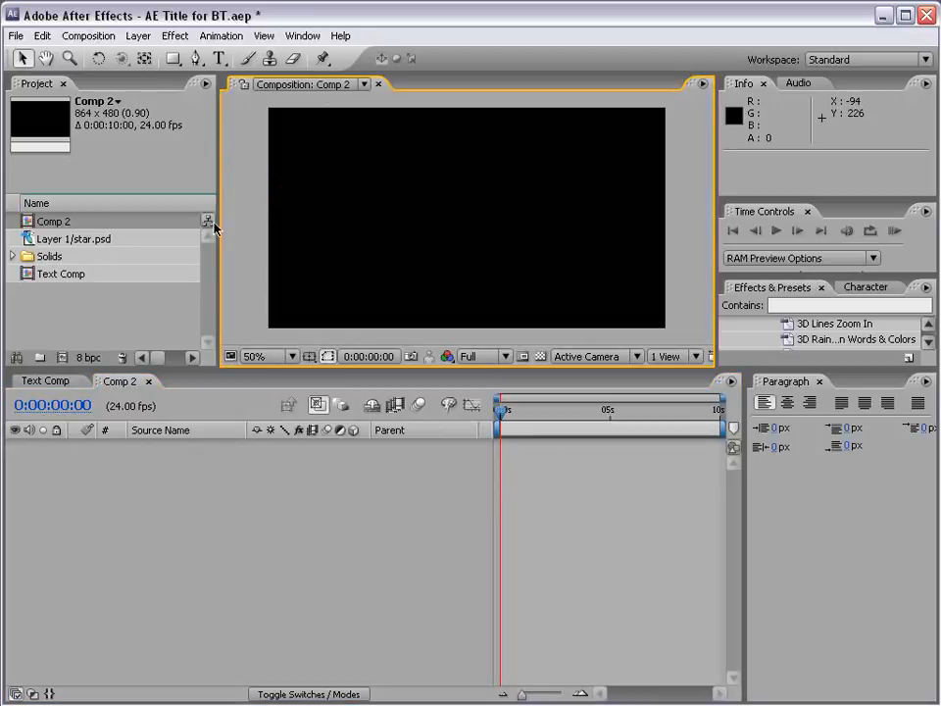
- Place the Layer 1/star.psd logo left of centre in Comp 2 and check it against the transparency grid
{"action": "left_click", "coordinate": [46, 244]}
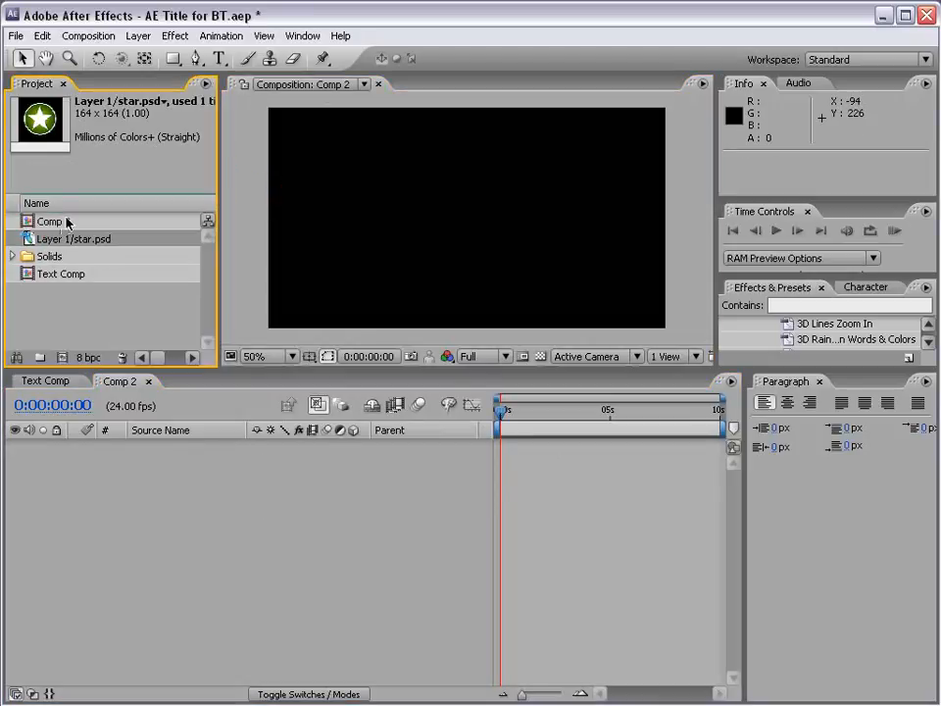
{"action": "left_click_drag", "start_coordinate": [26, 238], "coordinate": [403, 222]}
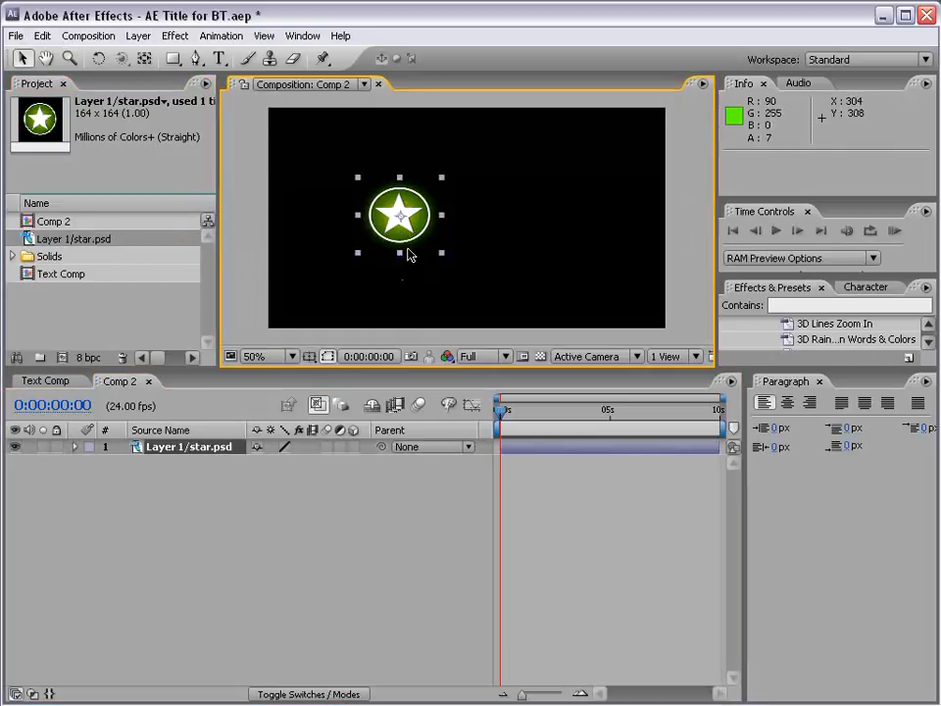
{"action": "key", "text": "period"}
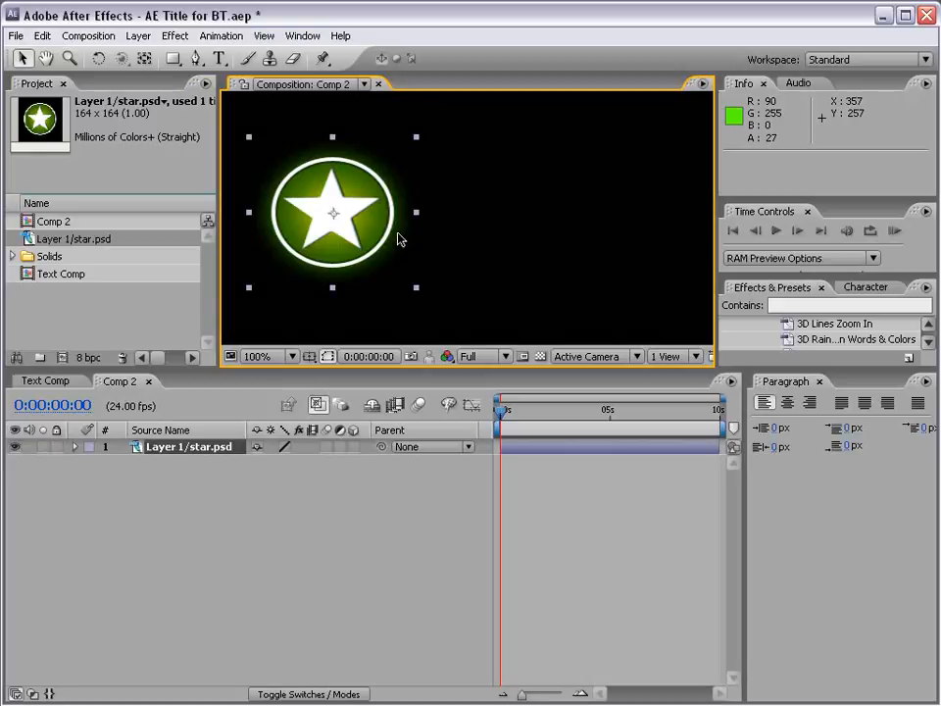
{"action": "left_click", "coordinate": [540, 357]}
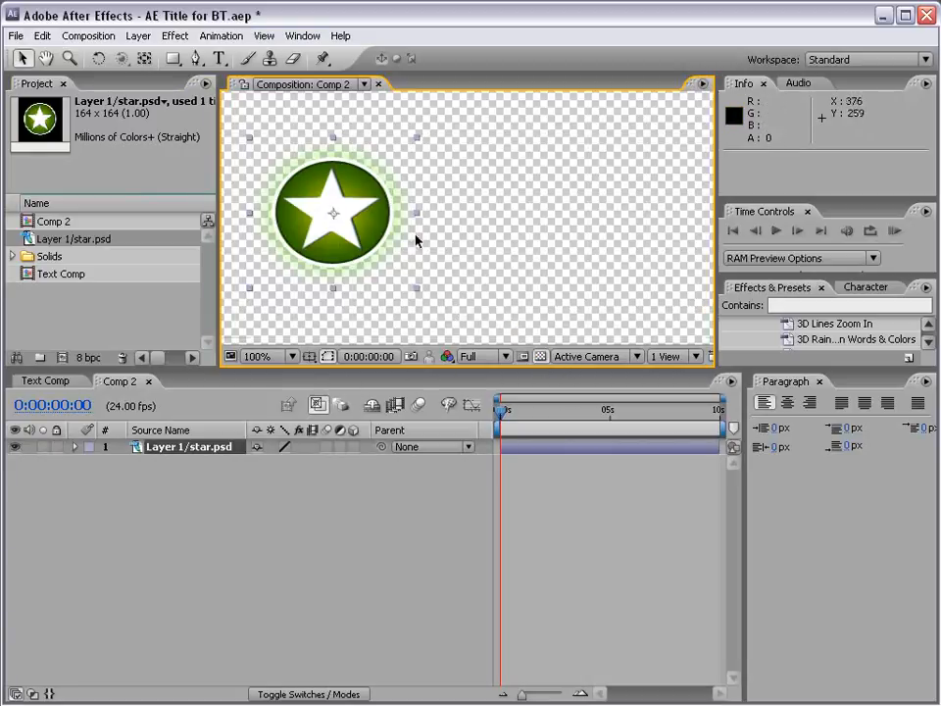
{"action": "left_click", "coordinate": [540, 357]}
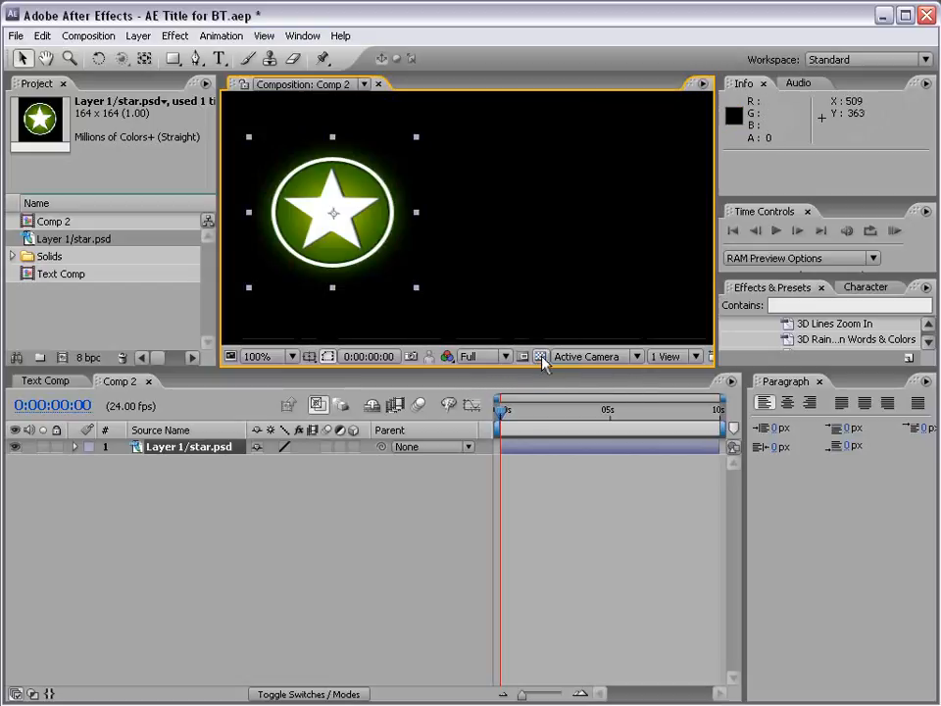
- Add a text layer reading "AFTER EFFECTS" beside the star logo in Comp 2
{"action": "left_click", "coordinate": [219, 61]}
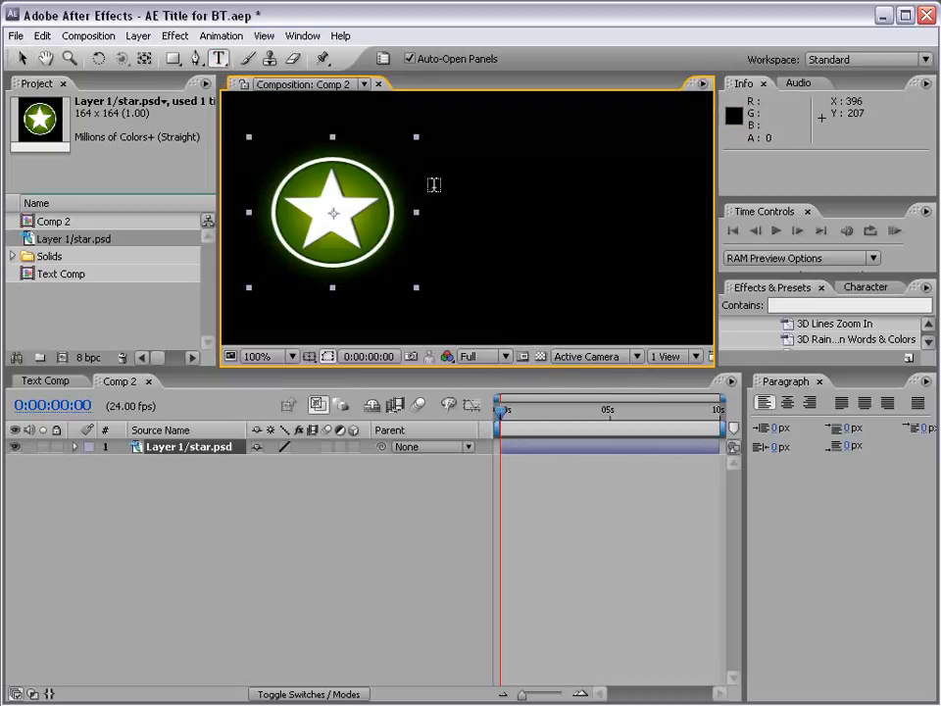
{"action": "left_click", "coordinate": [433, 185]}
{"action": "type", "text": "A"}
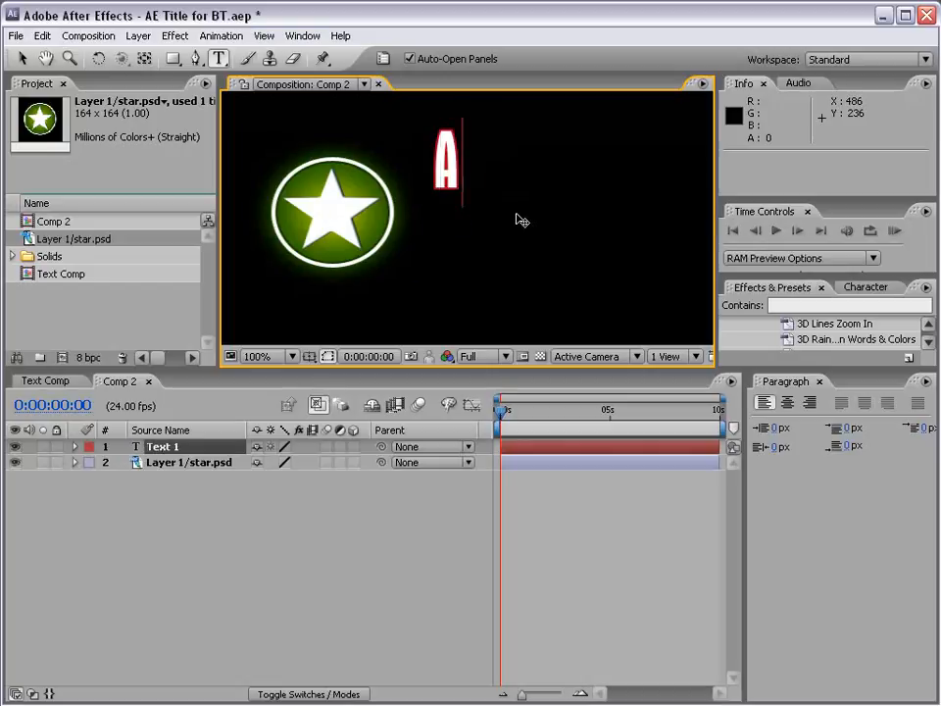
{"action": "type", "text": "FTER EFFECT"}
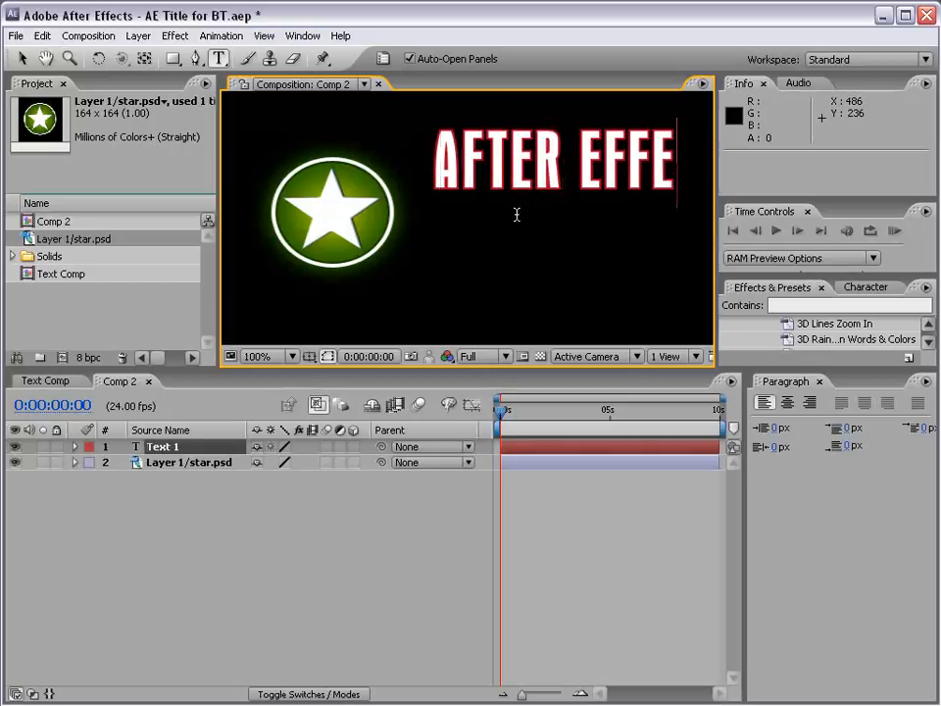
{"action": "left_click", "coordinate": [26, 59]}
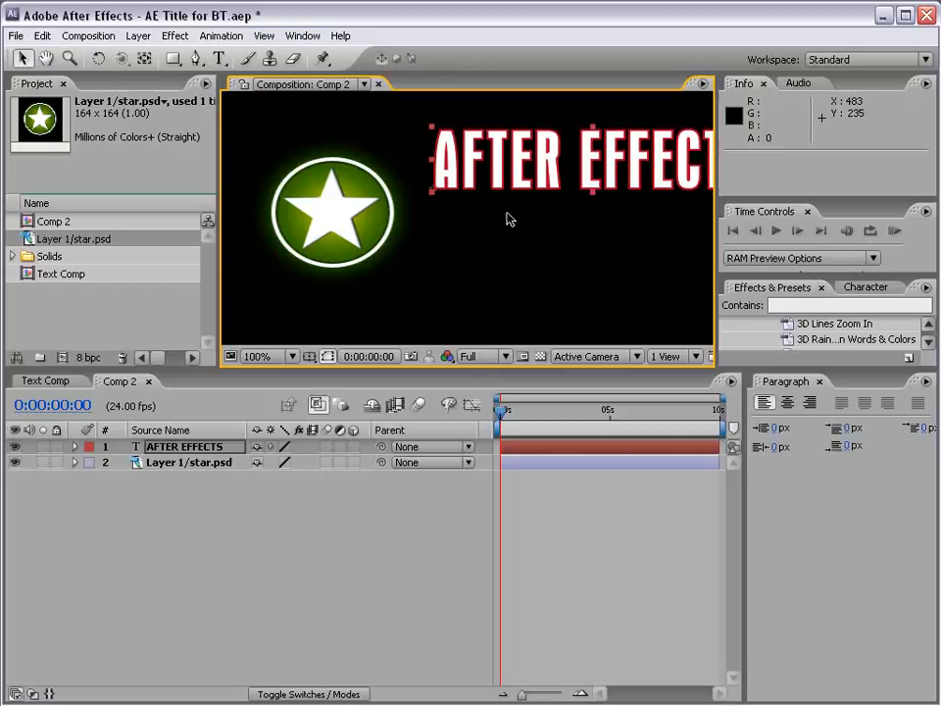
- Remove the red stroke from the AFTER EFFECTS text, enlarging the character settings area for access
{"action": "key", "text": "comma"}
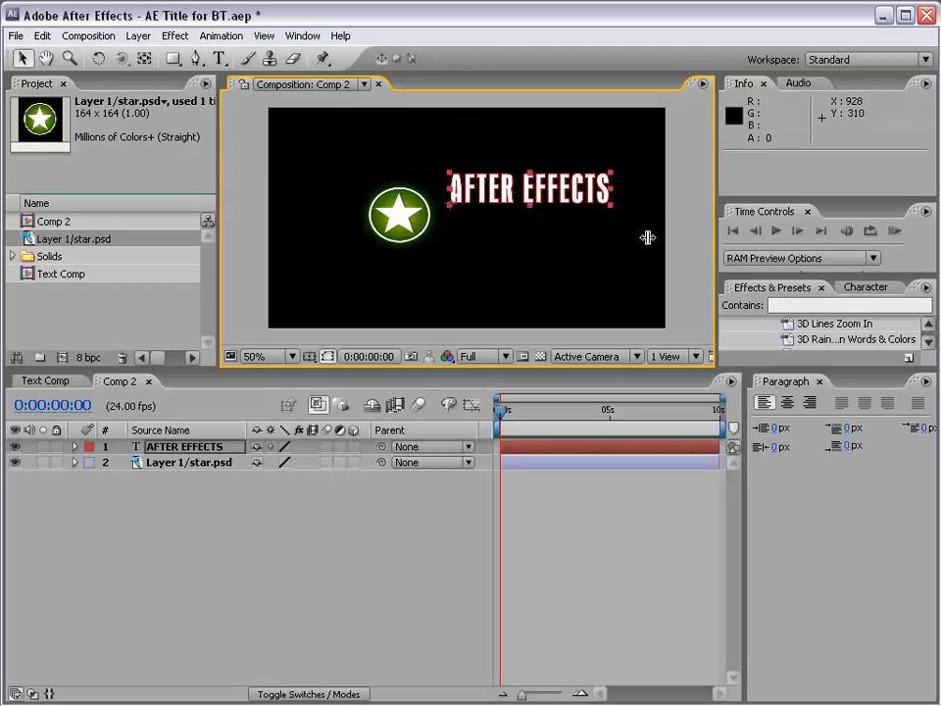
{"action": "left_click", "coordinate": [866, 287]}
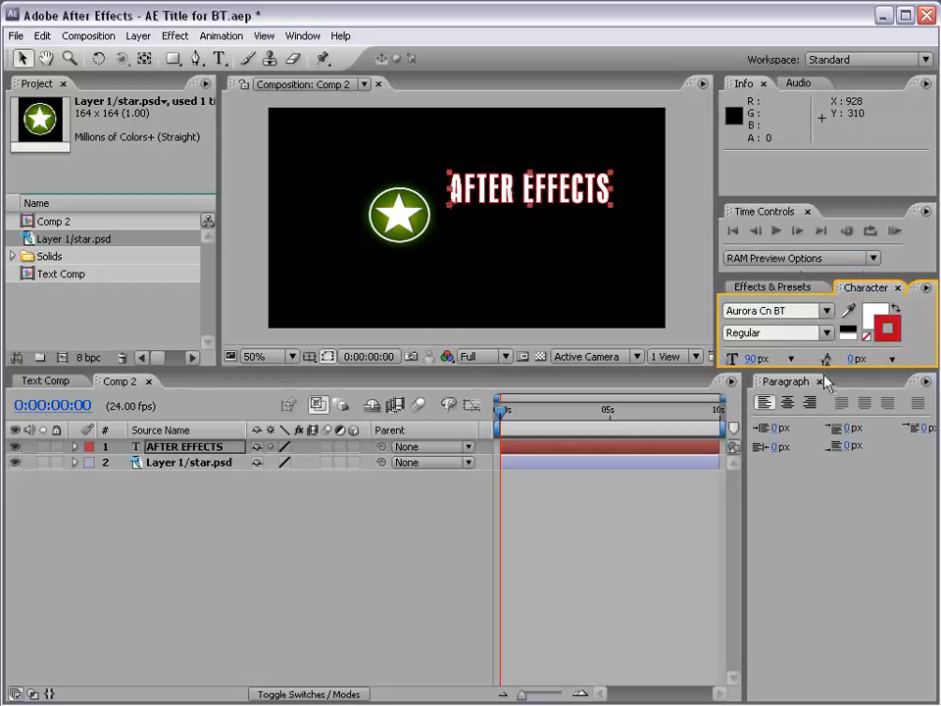
{"action": "left_click_drag", "start_coordinate": [825, 372], "coordinate": [827, 439]}
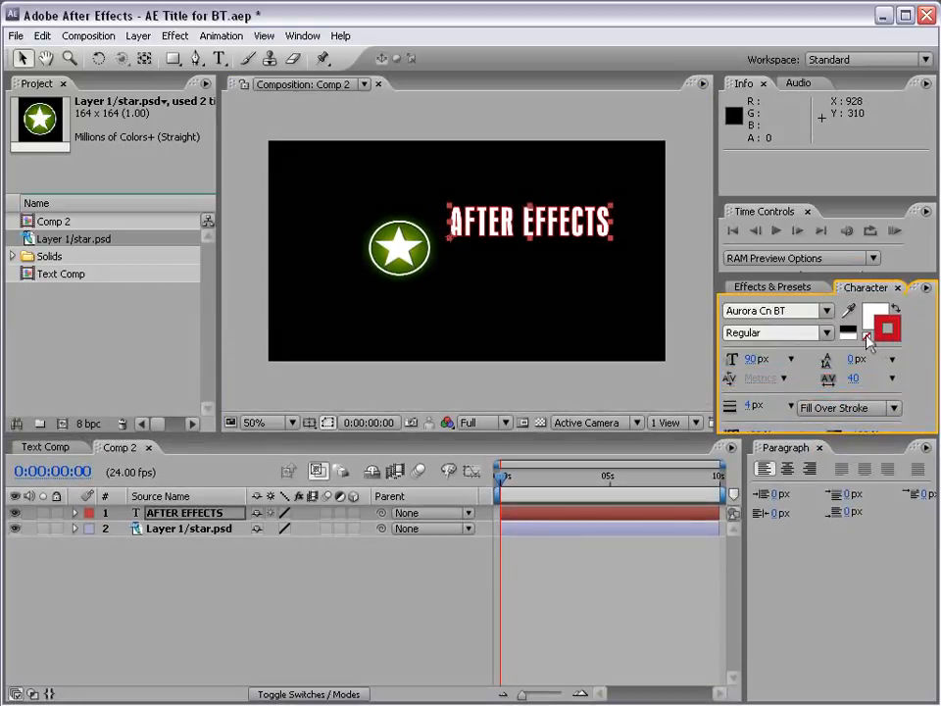
{"action": "left_click", "coordinate": [867, 335]}
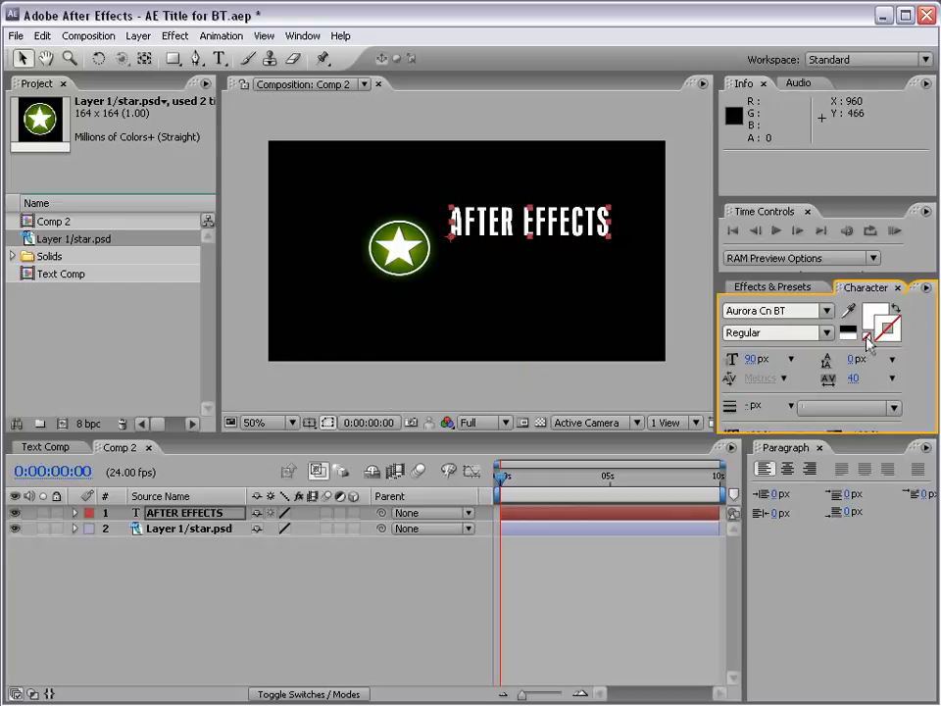
- Set the font size of the AFTER EFFECTS text to 54 px
{"action": "double_click", "coordinate": [576, 226]}
{"action": "left_click", "coordinate": [21, 58]}
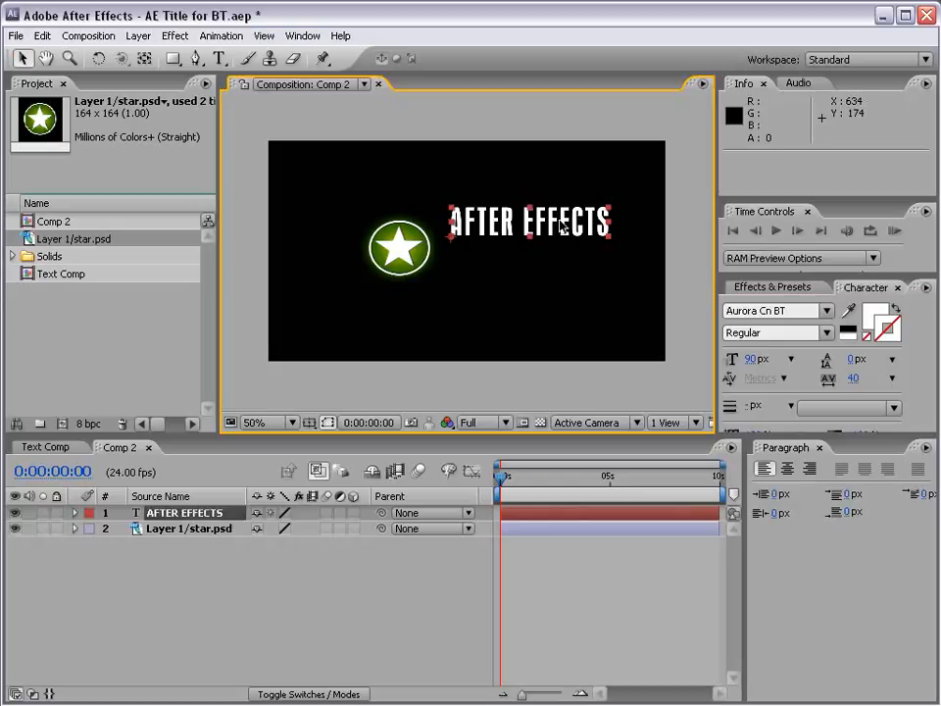
{"action": "left_click_drag", "start_coordinate": [753, 359], "coordinate": [717, 359]}
{"action": "left_click", "coordinate": [483, 258]}
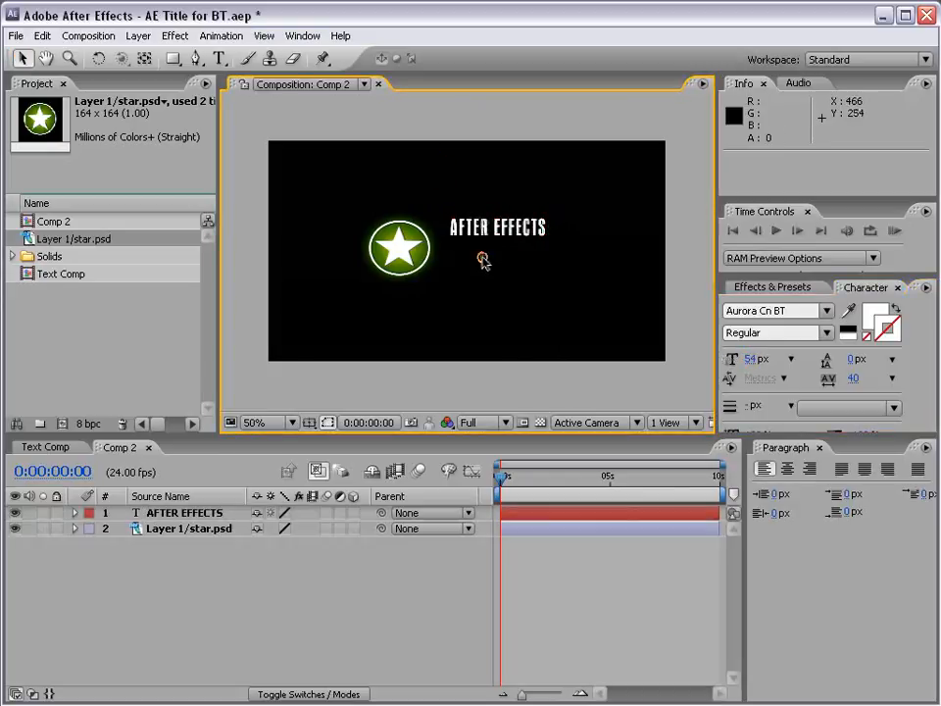
{"action": "left_click", "coordinate": [483, 229]}
- Duplicate the AFTER EFFECTS text layer and move the copy straight down below the original, to about 396, 247
{"action": "left_click", "coordinate": [174, 516]}
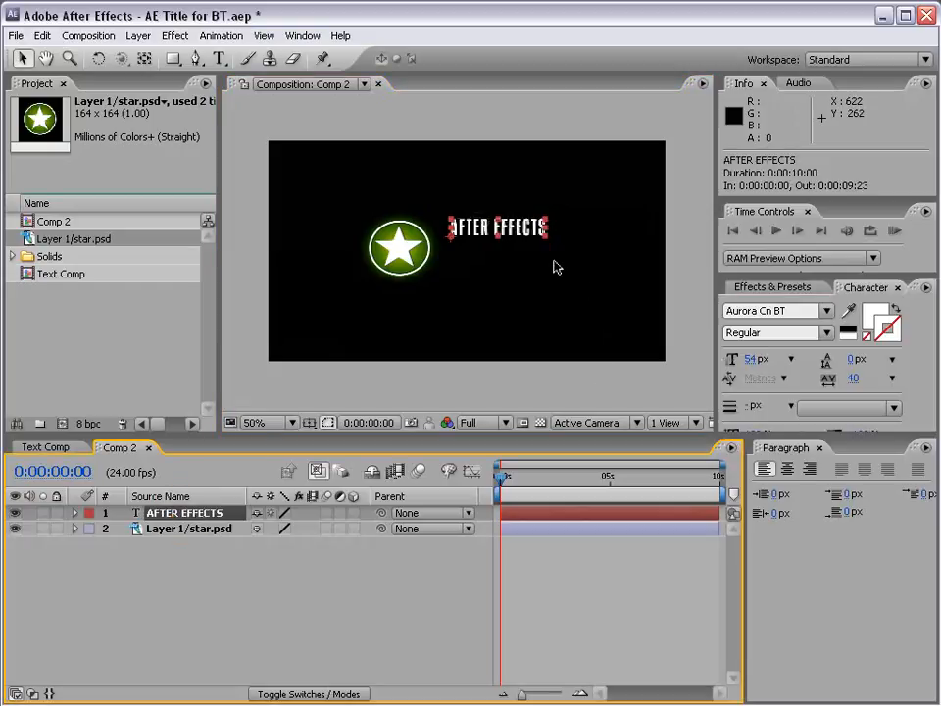
{"action": "left_click", "coordinate": [42, 37]}
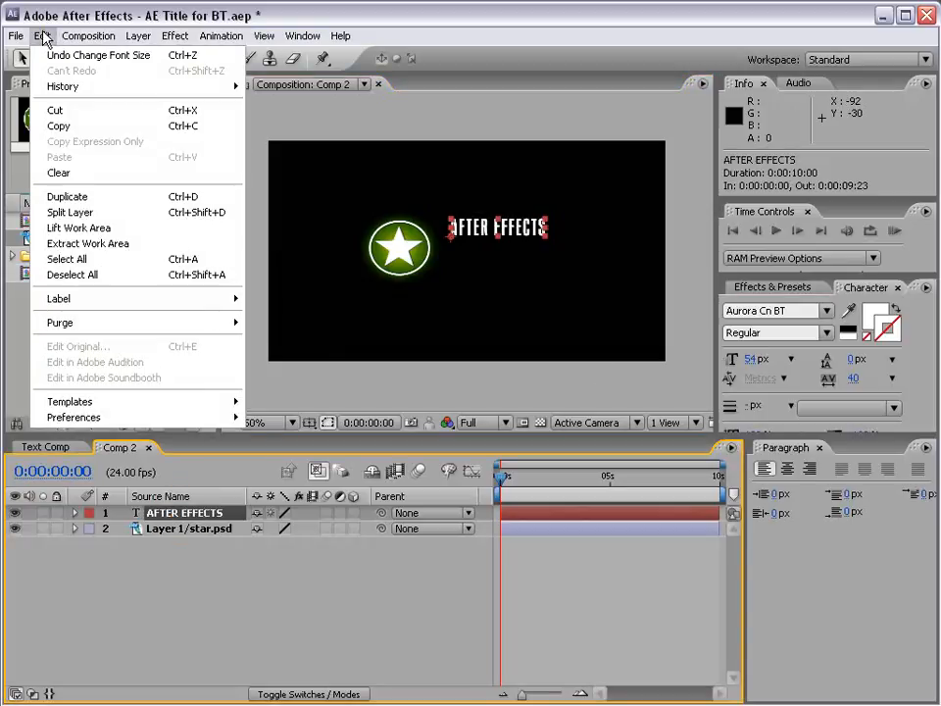
{"action": "left_click", "coordinate": [123, 199]}
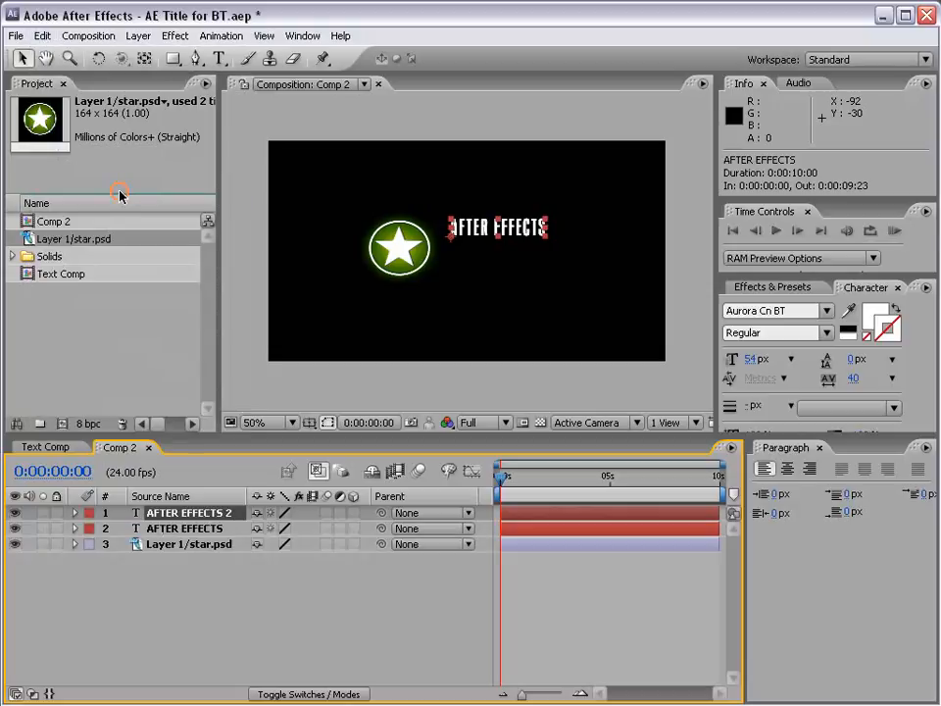
{"action": "left_click", "coordinate": [167, 529]}
{"action": "left_click", "coordinate": [169, 514]}
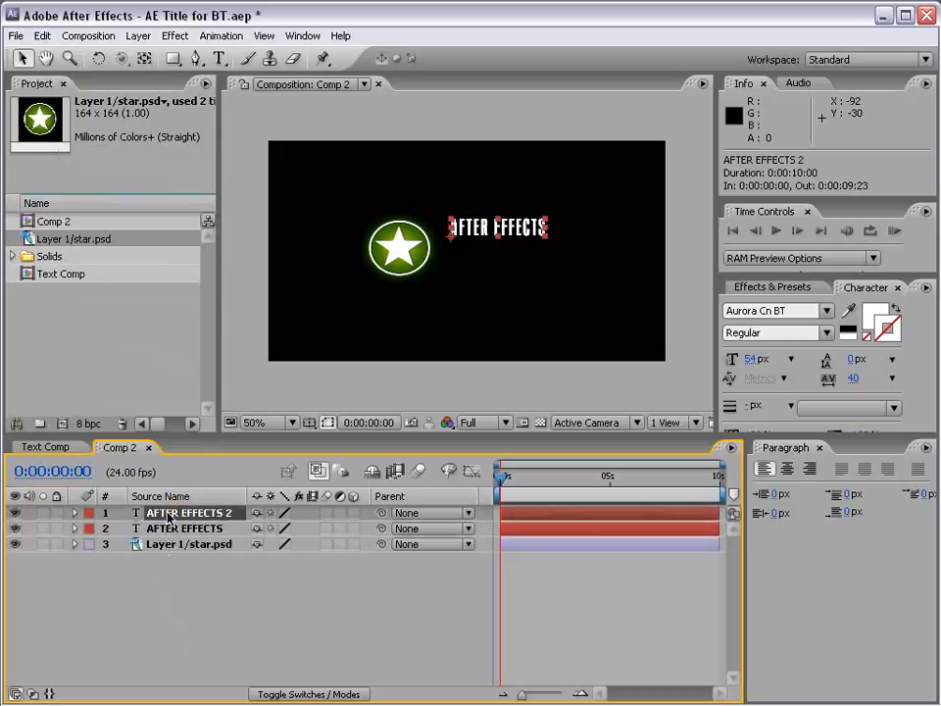
{"action": "left_click_drag", "start_coordinate": [520, 230], "coordinate": [519, 250]}
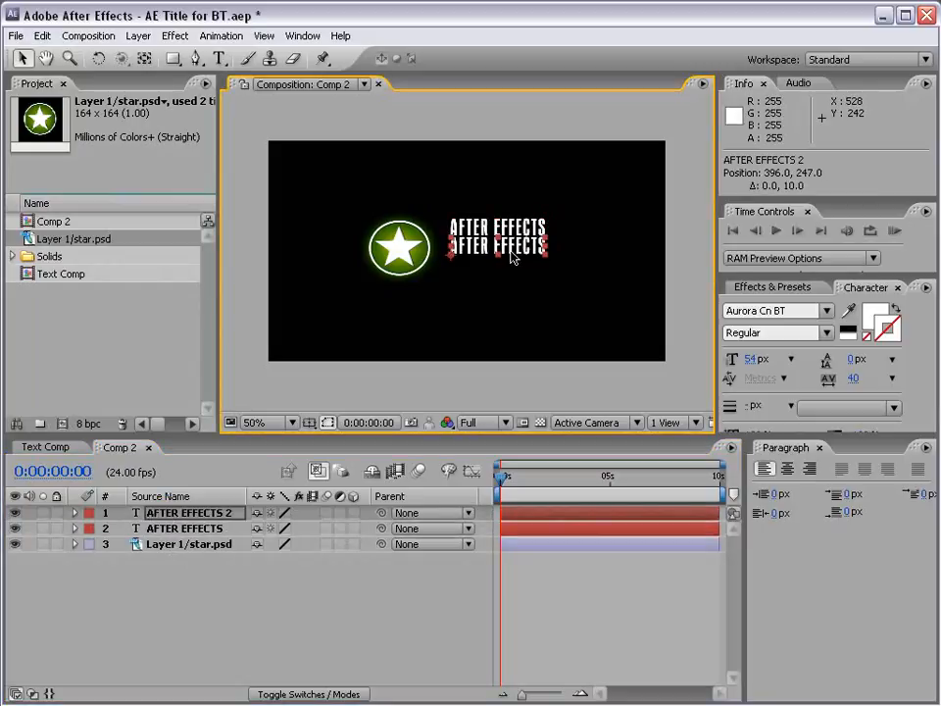
- Set the duplicated text's font size to 76 px and replace its wording with "Basic Training"
{"action": "left_click_drag", "start_coordinate": [749, 364], "coordinate": [779, 364]}
{"action": "double_click", "coordinate": [508, 247]}
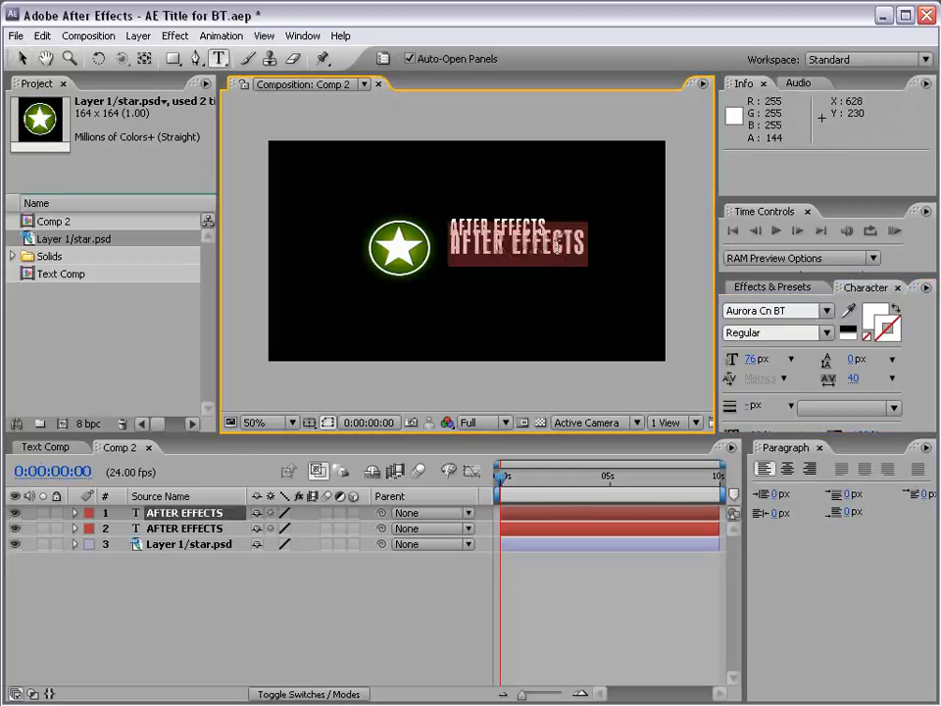
{"action": "type", "text": "BT"}
{"action": "key", "text": "BackSpace"}
{"action": "type", "text": "AS"}
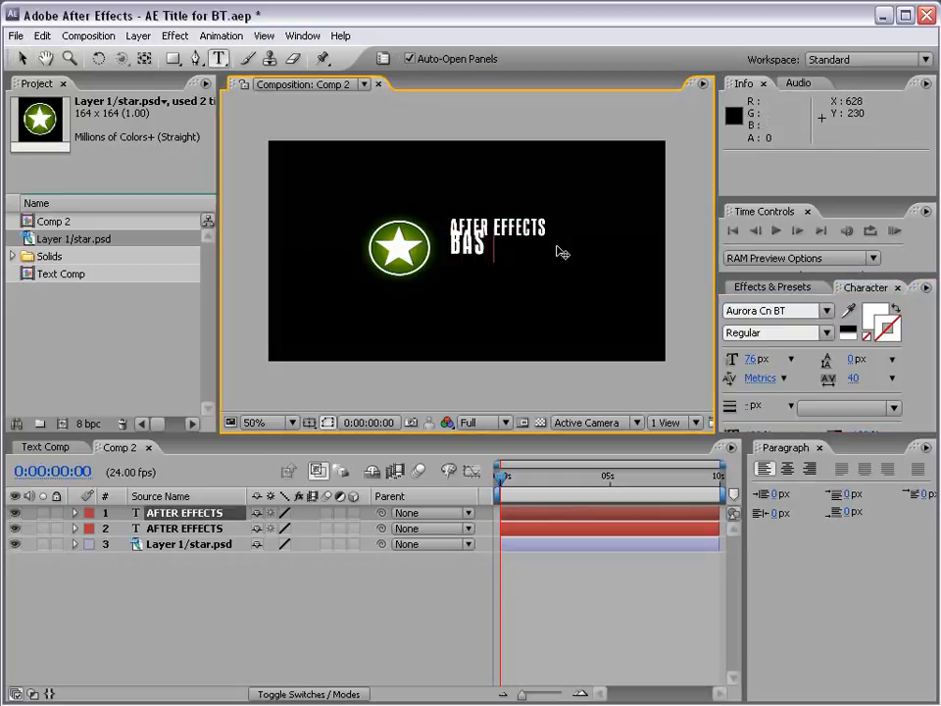
{"action": "type", "text": "IC TRAININ"}
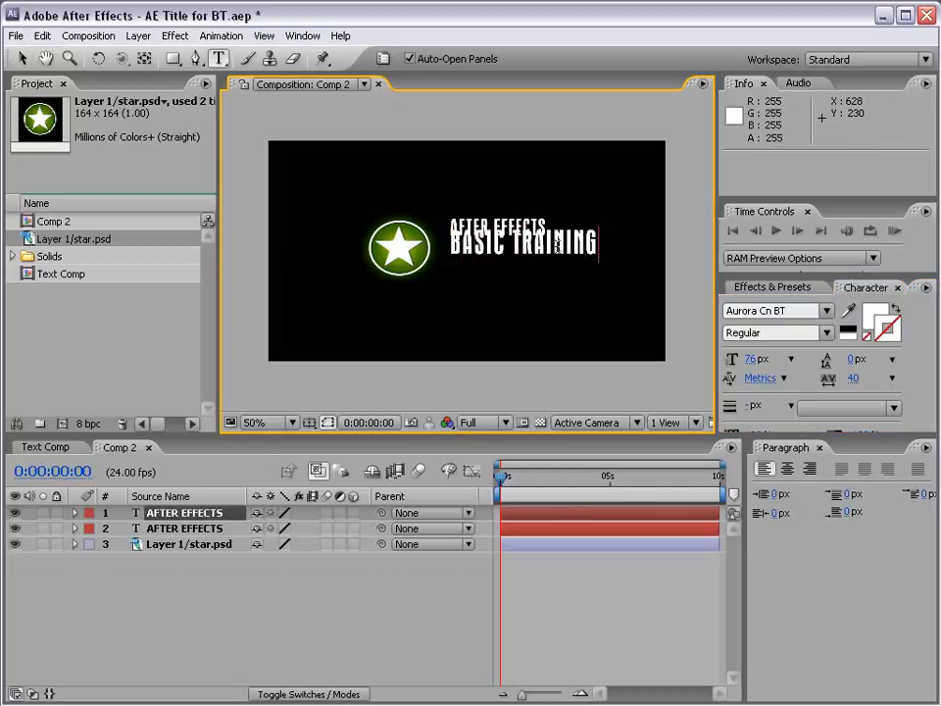
{"action": "type", "text": "G"}
{"action": "left_click", "coordinate": [21, 58]}
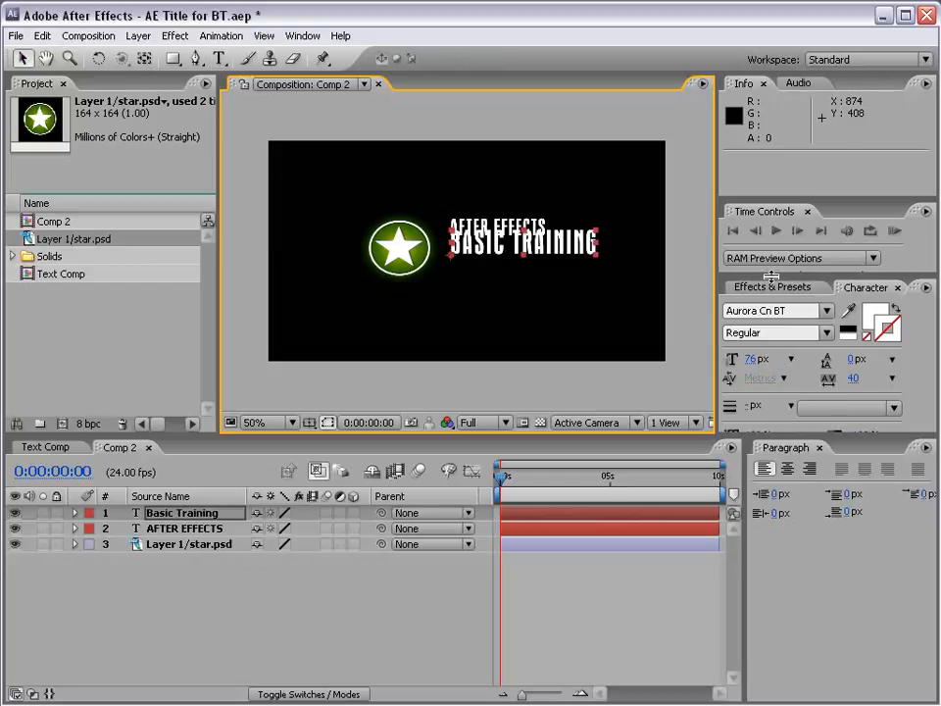
- Move the Basic Training text straight down to about 396, 277 and nudge the AFTER EFFECTS line slightly closer above it
{"action": "left_click_drag", "start_coordinate": [772, 278], "coordinate": [772, 204]}
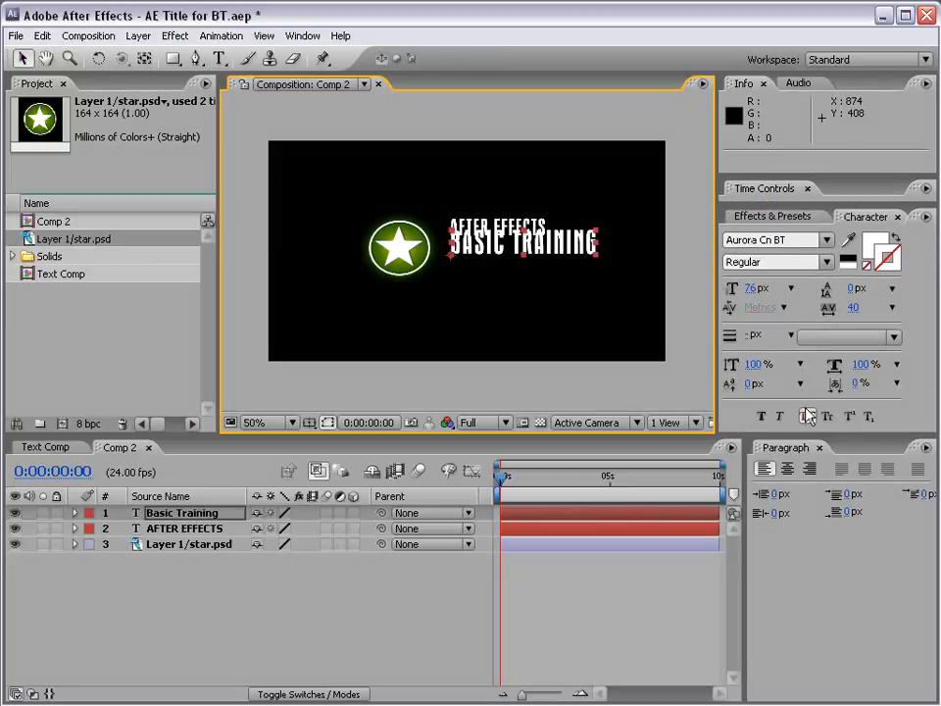
{"action": "left_click_drag", "start_coordinate": [483, 248], "coordinate": [488, 263]}
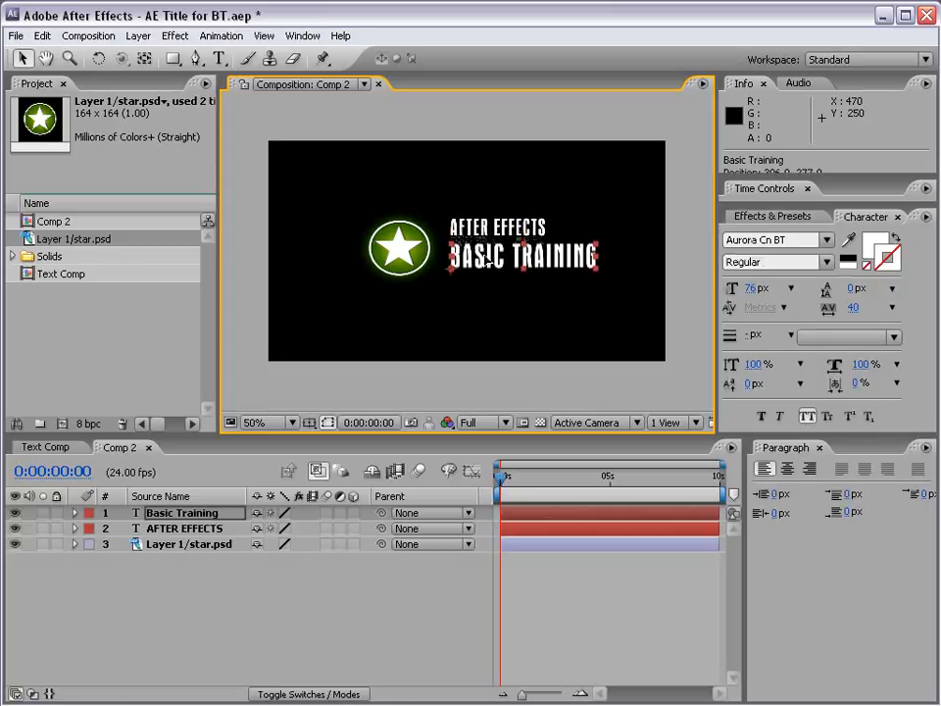
{"action": "left_click", "coordinate": [480, 332]}
{"action": "left_click", "coordinate": [480, 247]}
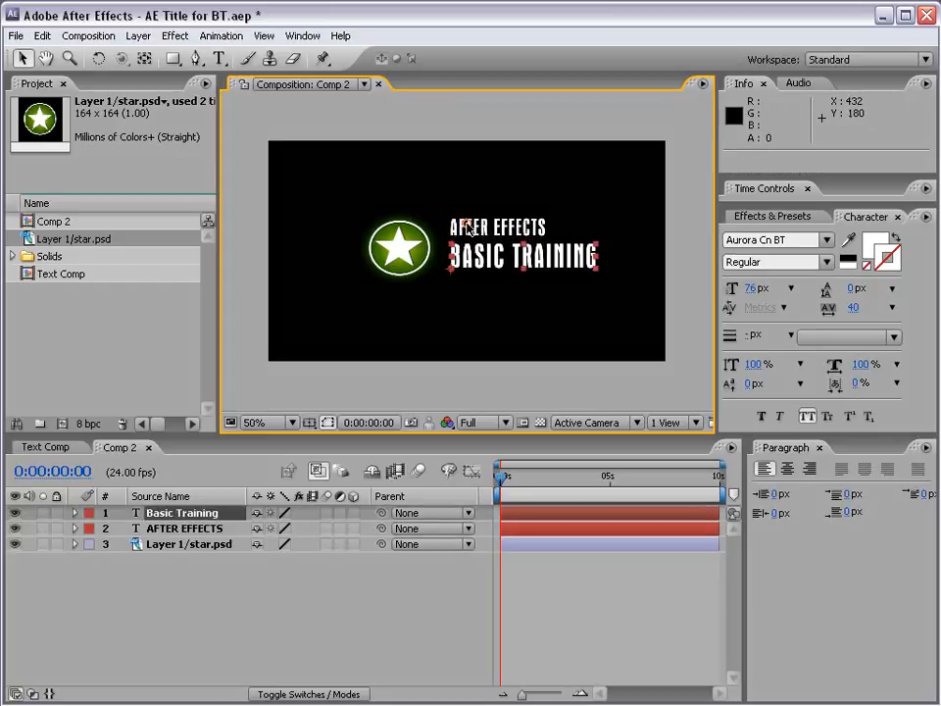
{"action": "left_click", "coordinate": [469, 228]}
{"action": "left_click", "coordinate": [550, 353]}
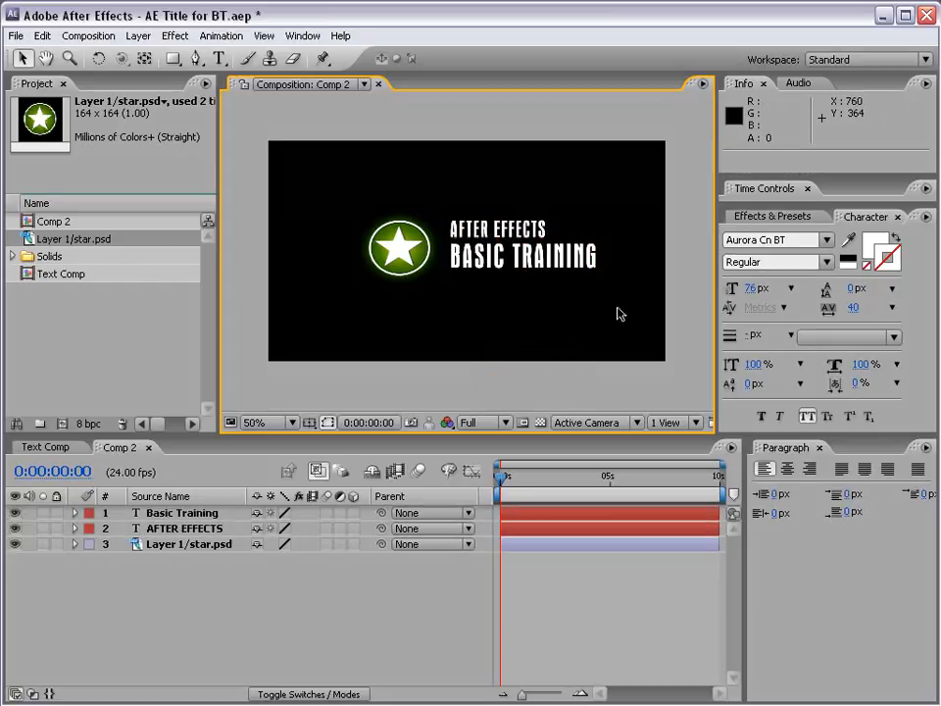
- Move both text lines together slightly down and toward the star, placing AFTER EFFECTS at about 386, 221
{"action": "left_click", "coordinate": [461, 231]}
{"action": "left_click", "coordinate": [457, 251], "text": "shift"}
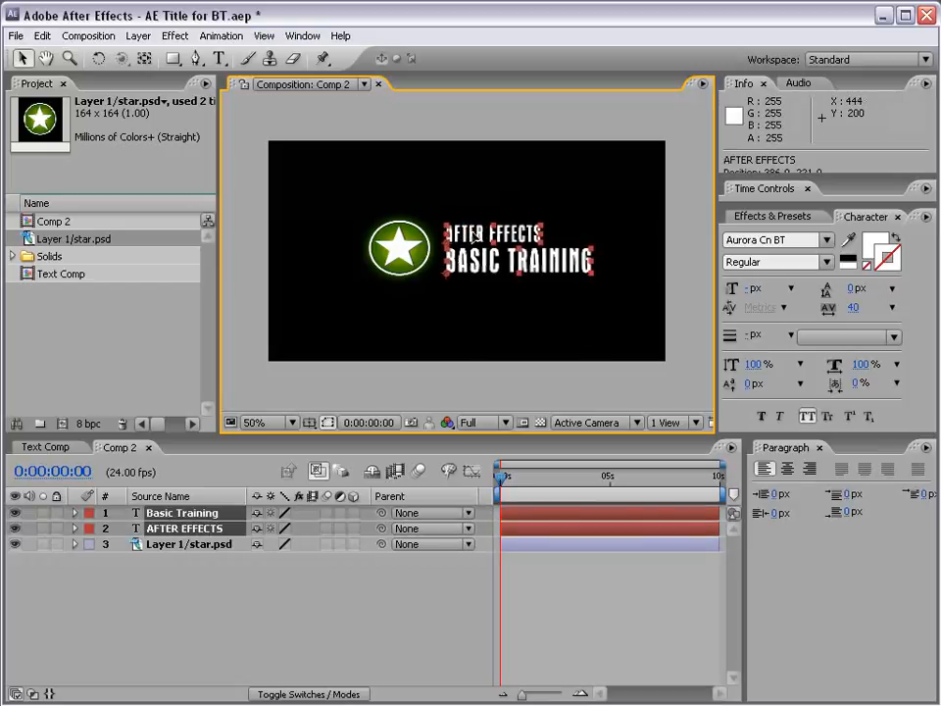
{"action": "left_click", "coordinate": [496, 336]}
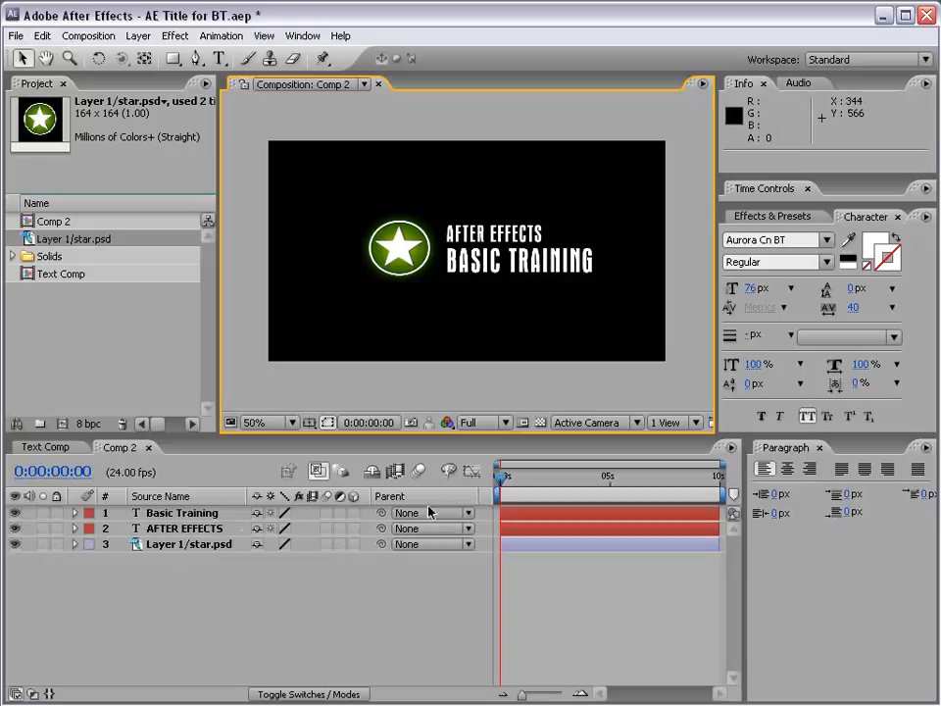
- Parent both text layers to the star.psd layer and rotate the star to test the link
{"action": "left_click_drag", "start_coordinate": [382, 531], "coordinate": [199, 551]}
{"action": "left_click_drag", "start_coordinate": [382, 512], "coordinate": [193, 547]}
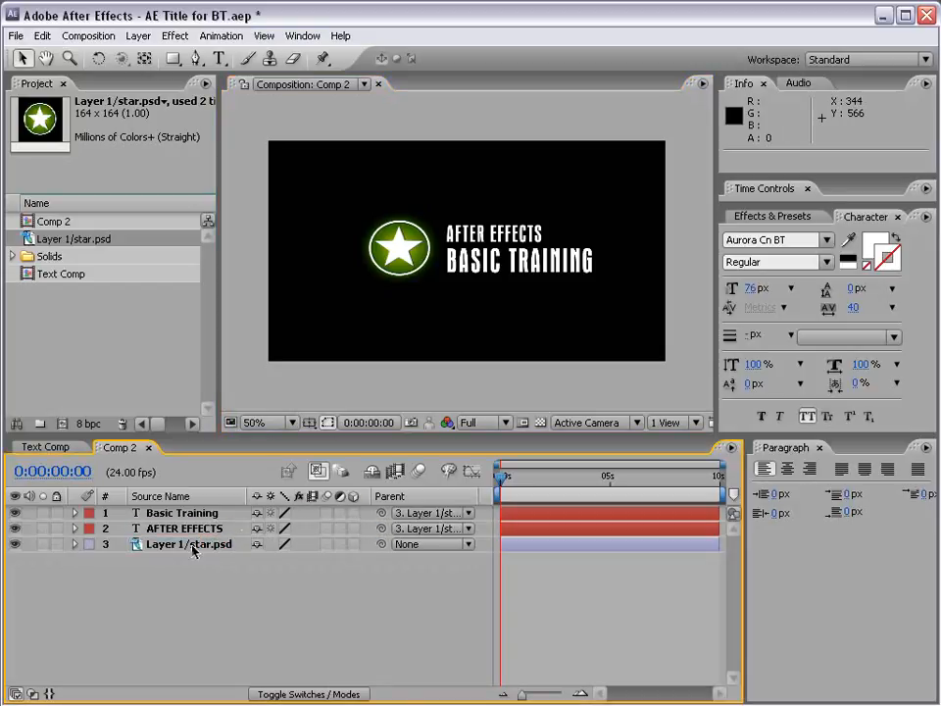
{"action": "left_click", "coordinate": [196, 546]}
{"action": "key", "text": "w"}
{"action": "left_click_drag", "start_coordinate": [365, 276], "coordinate": [368, 243]}
- Undo the star's rotation and both parent links, and switch back to the Selection tool
{"action": "key", "text": "ctrl+z"}
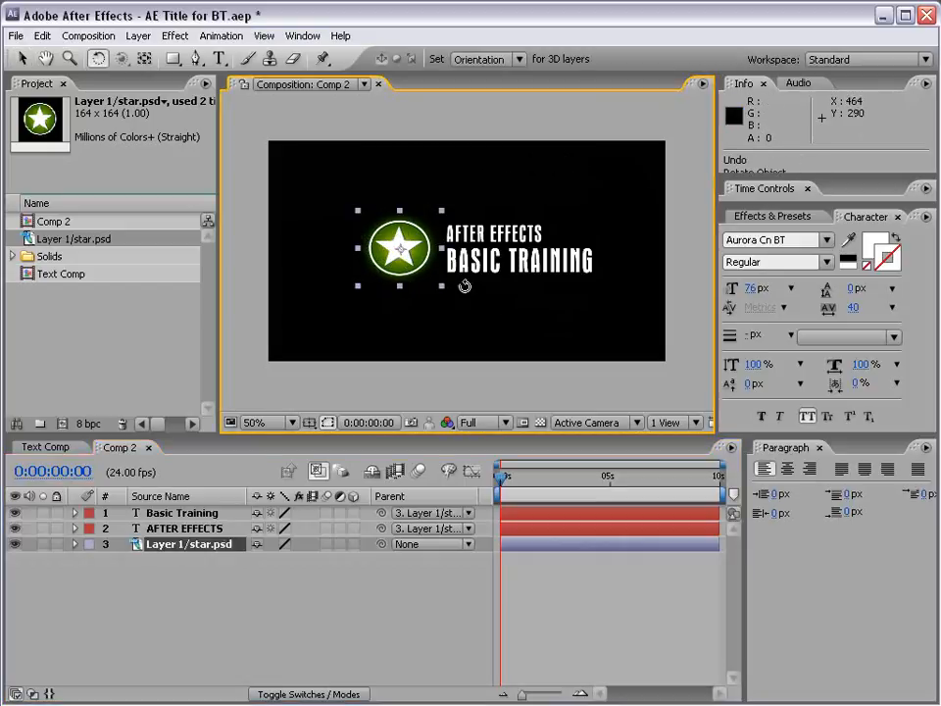
{"action": "key", "text": "ctrl+z"}
{"action": "key", "text": "ctrl+z"}
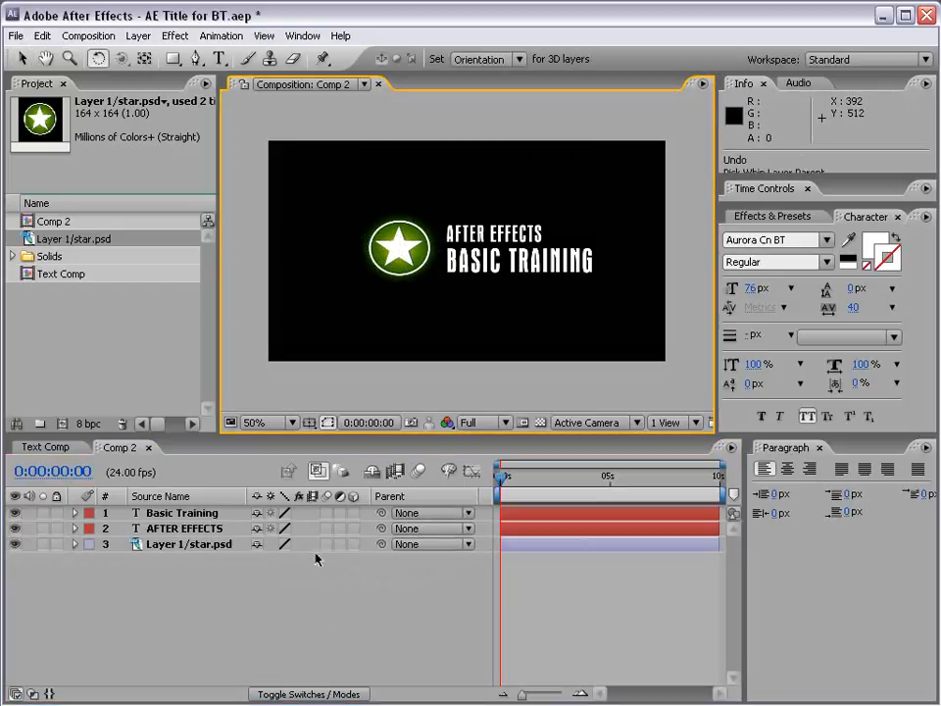
{"action": "left_click", "coordinate": [430, 309]}
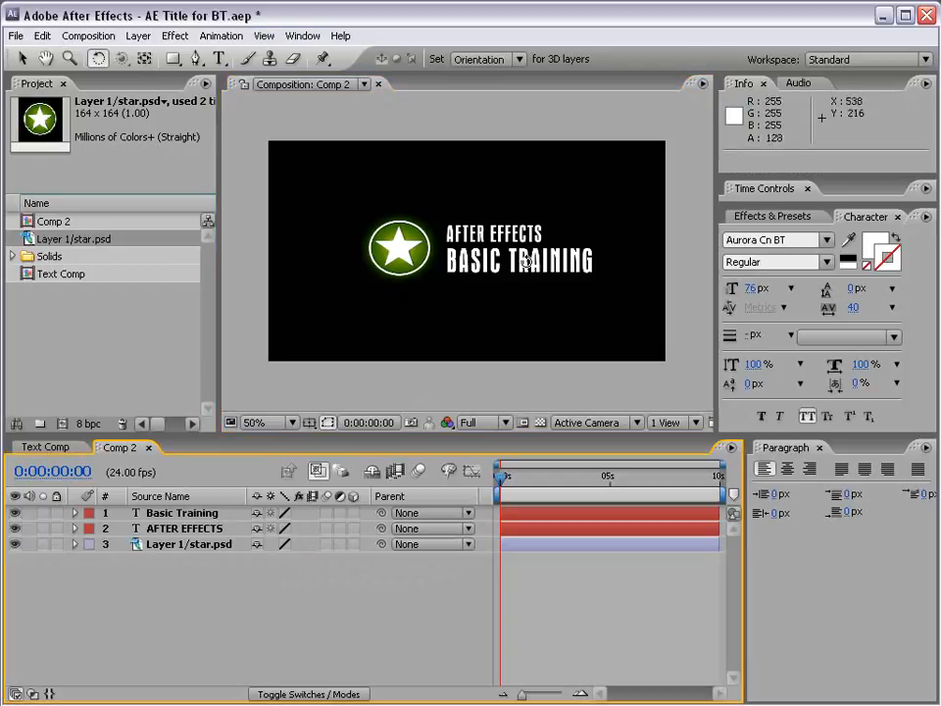
{"action": "left_click", "coordinate": [21, 59]}
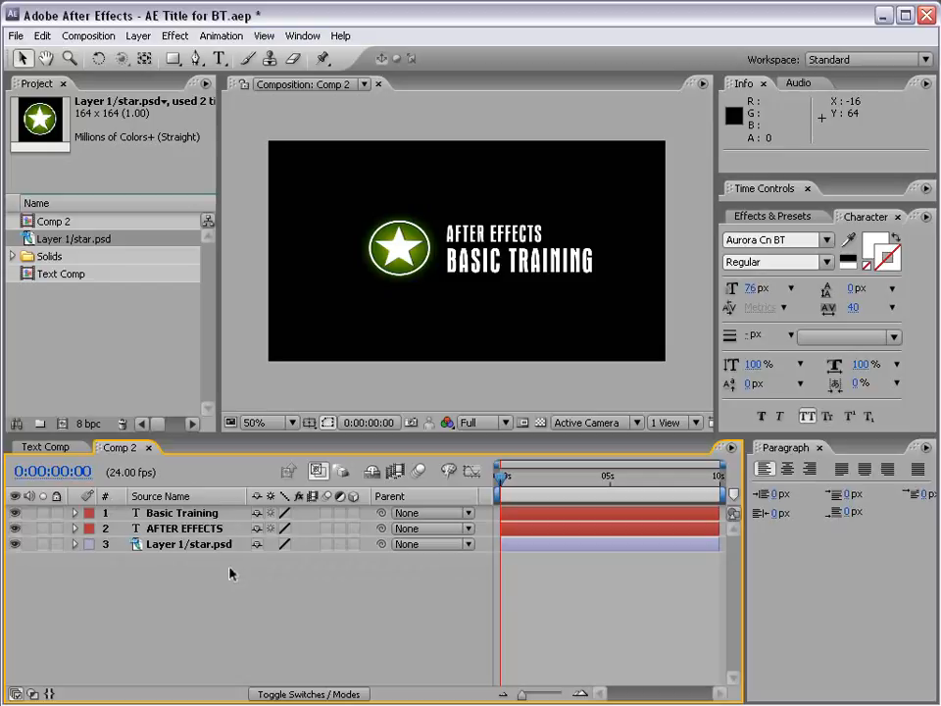
- Pre-compose the two text layers and the star layer into a composition named LOGO, moving all attributes into it
{"action": "left_click", "coordinate": [184, 514]}
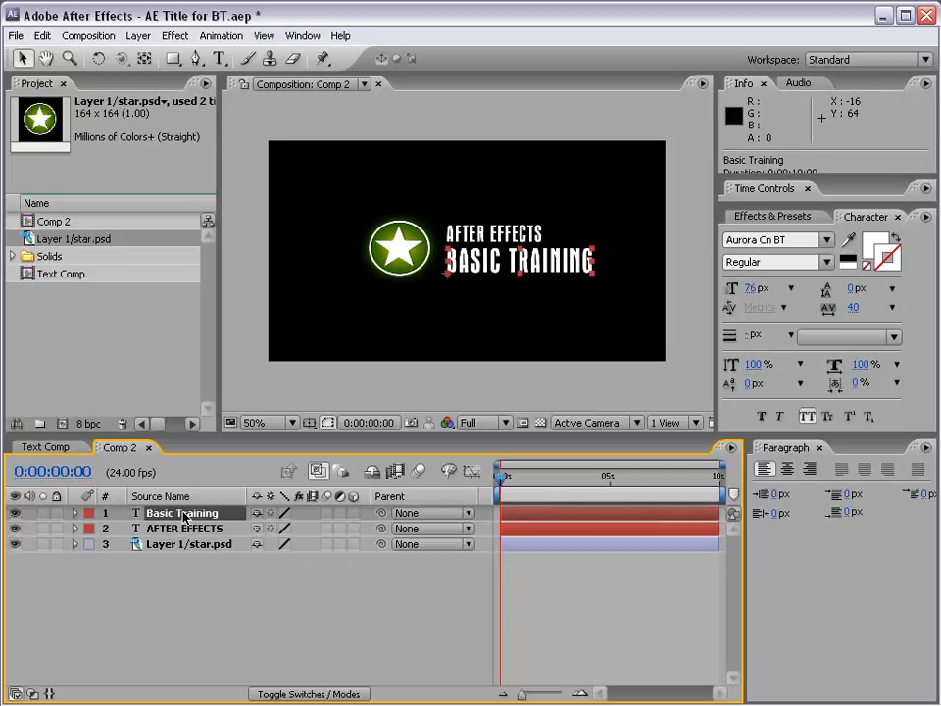
{"action": "left_click", "coordinate": [186, 545], "text": "shift"}
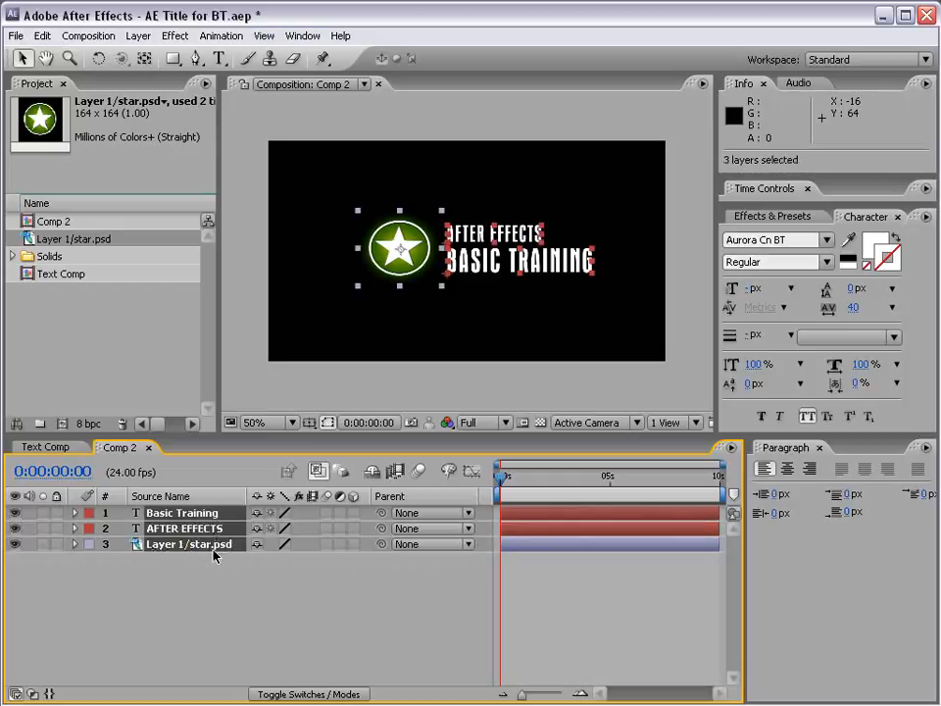
{"action": "left_click", "coordinate": [139, 35]}
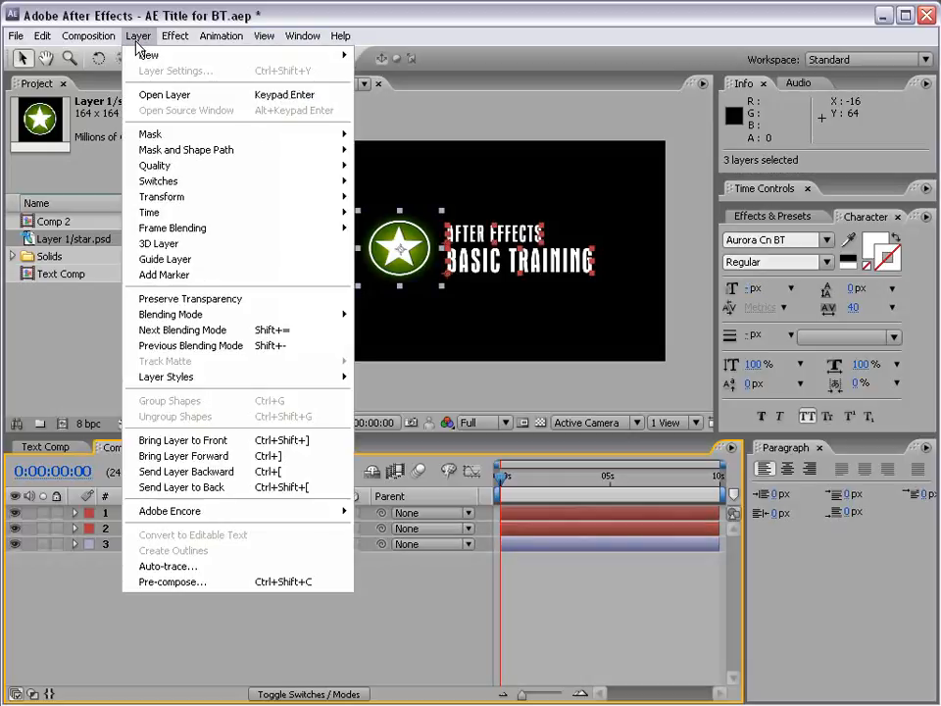
{"action": "left_click", "coordinate": [174, 585]}
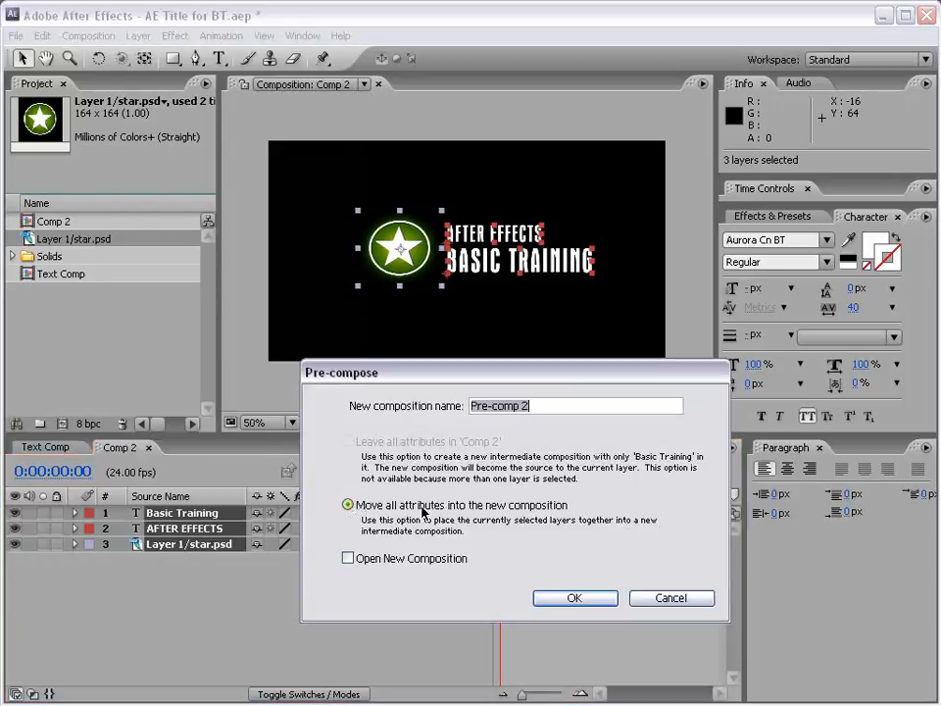
{"action": "left_click_drag", "start_coordinate": [559, 408], "coordinate": [452, 406]}
{"action": "type", "text": "LOG"}
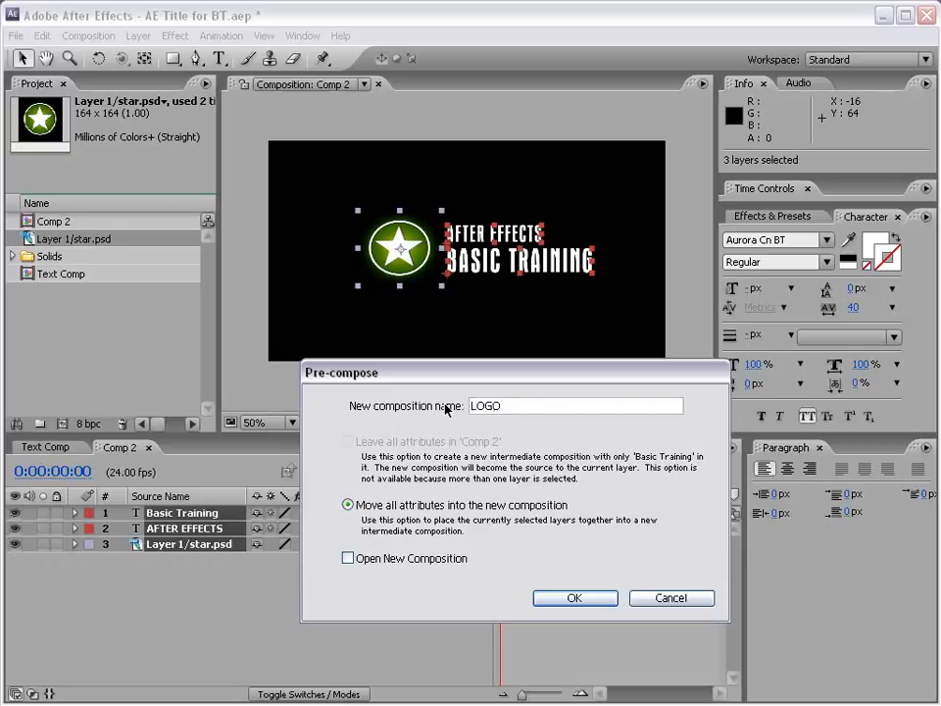
{"action": "type", "text": "O"}
{"action": "left_click", "coordinate": [575, 598]}
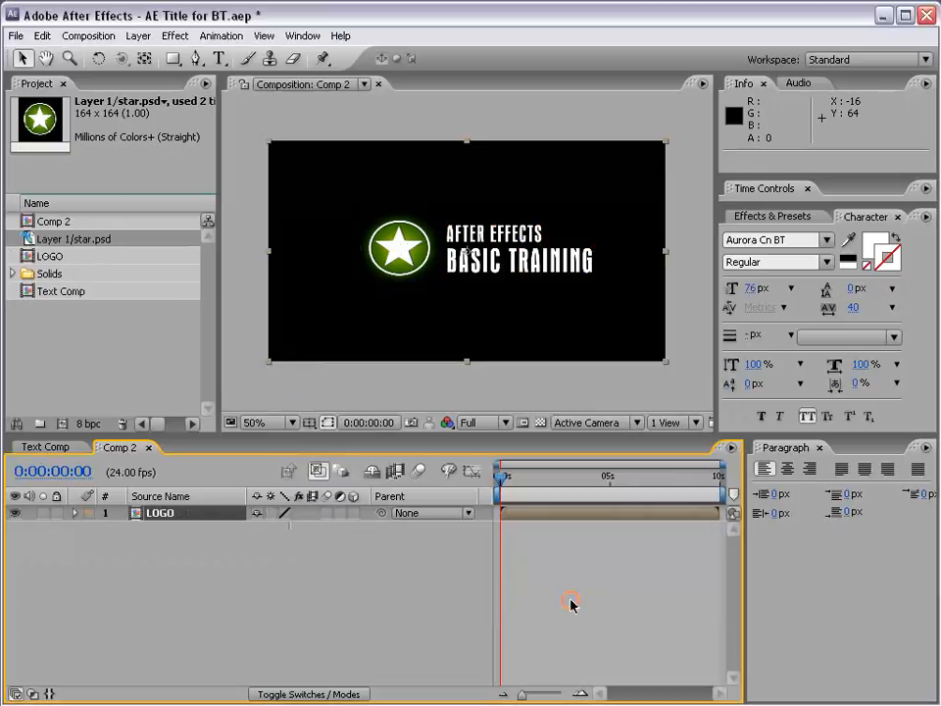
- Try moving the LOGO layer as one unit in the frame and undo the move
{"action": "left_click", "coordinate": [157, 513]}
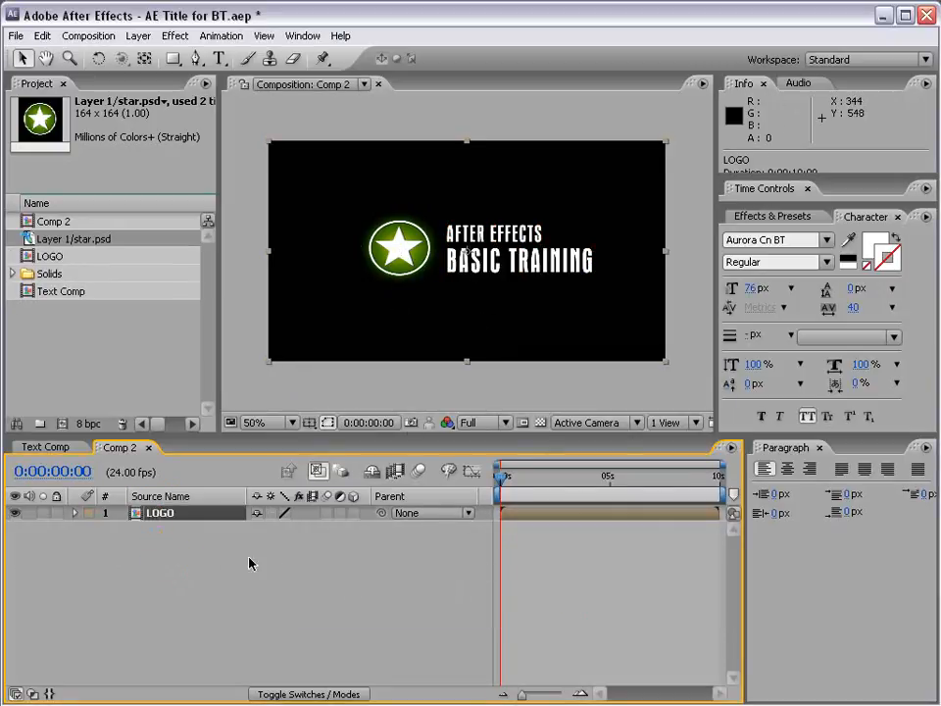
{"action": "left_click_drag", "start_coordinate": [450, 235], "coordinate": [480, 250]}
{"action": "key", "text": "ctrl+z"}
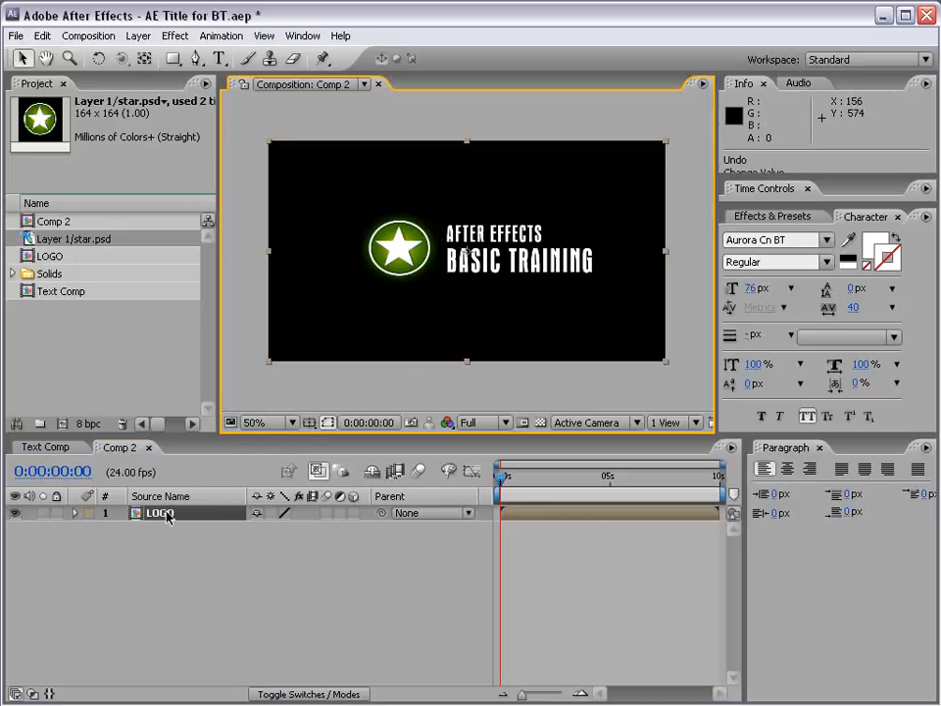
- Open the LOGO composition to examine its layers, and close it to return to Comp 2
{"action": "left_click", "coordinate": [40, 256]}
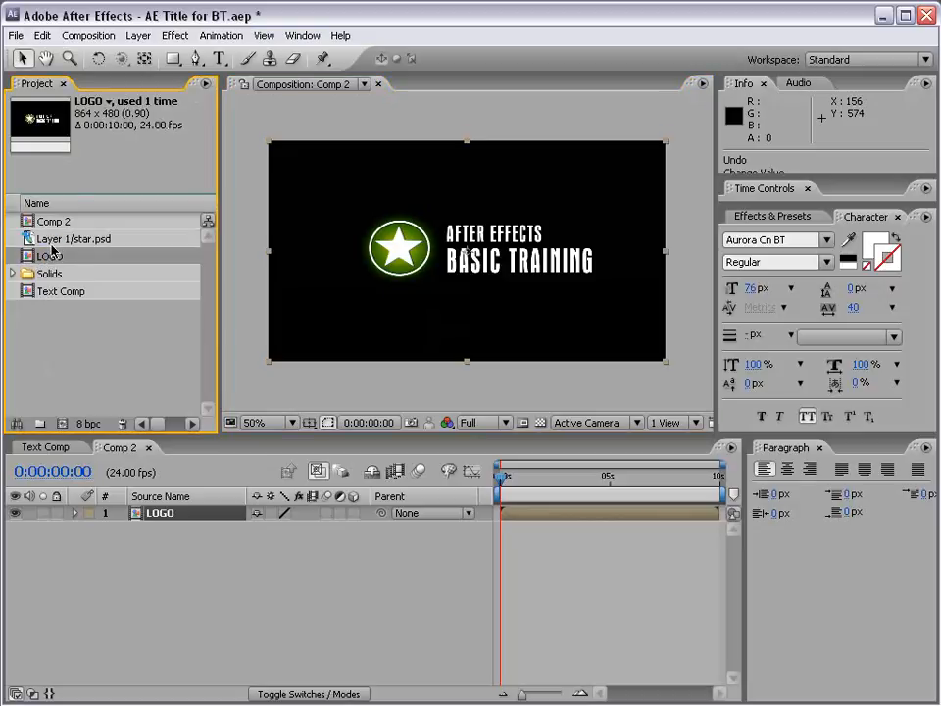
{"action": "double_click", "coordinate": [27, 256]}
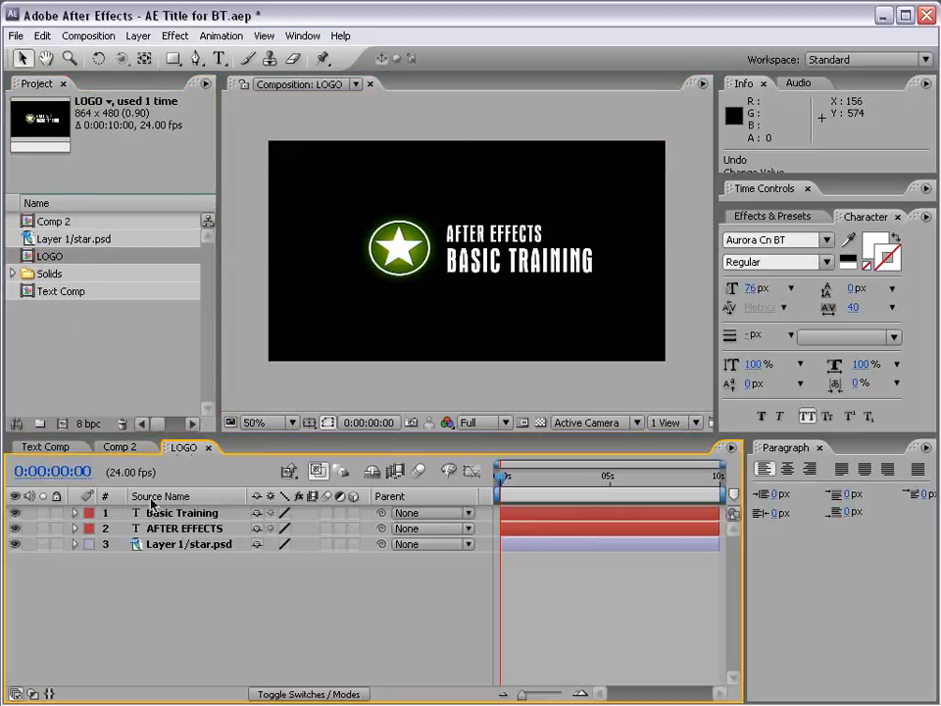
{"action": "left_click_drag", "start_coordinate": [498, 484], "coordinate": [480, 498]}
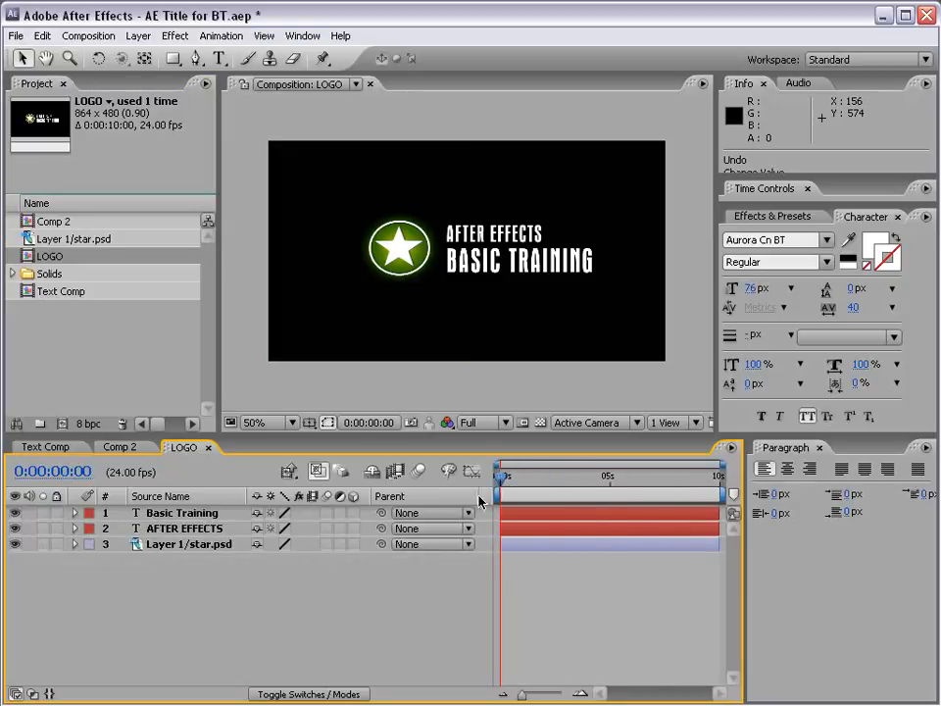
{"action": "left_click", "coordinate": [209, 449]}
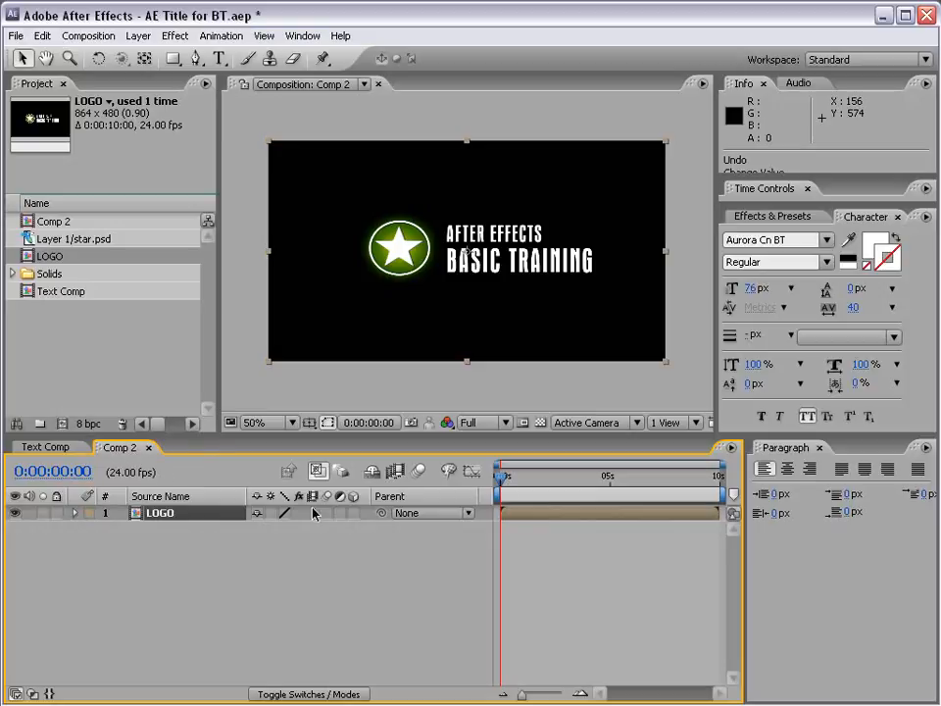
{"action": "left_click_drag", "start_coordinate": [499, 499], "coordinate": [475, 495]}
- Create a black solid at composition size, 864 x 480 pixels, and place it beneath the LOGO layer
{"action": "left_click", "coordinate": [138, 36]}
{"action": "mouse_move", "coordinate": [145, 57]}
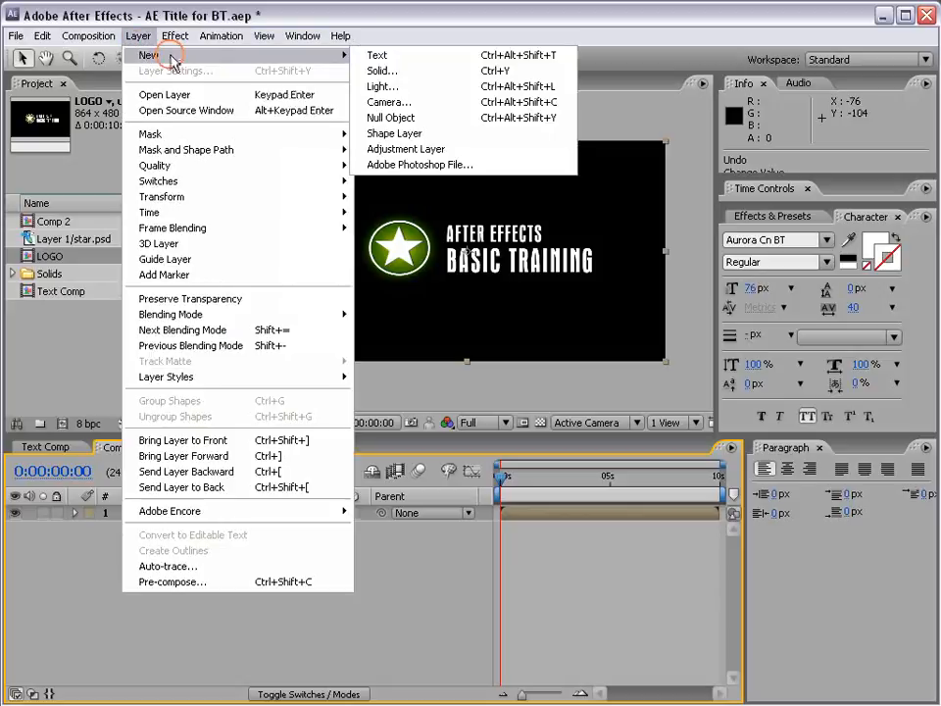
{"action": "left_click", "coordinate": [428, 72]}
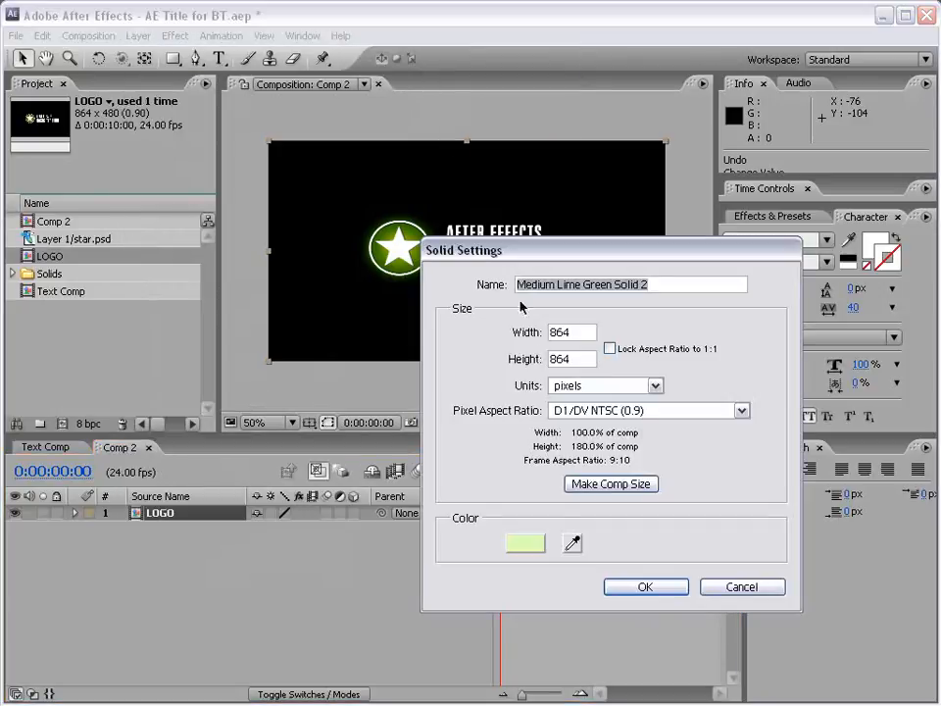
{"action": "left_click", "coordinate": [524, 542]}
{"action": "left_click_drag", "start_coordinate": [332, 551], "coordinate": [465, 687]}
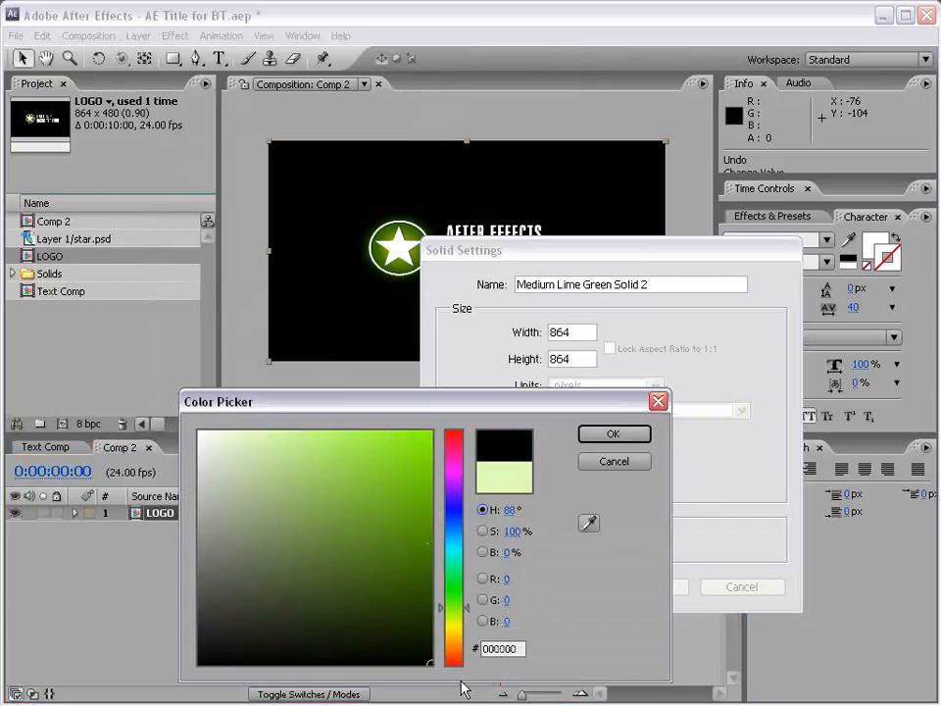
{"action": "left_click", "coordinate": [612, 435]}
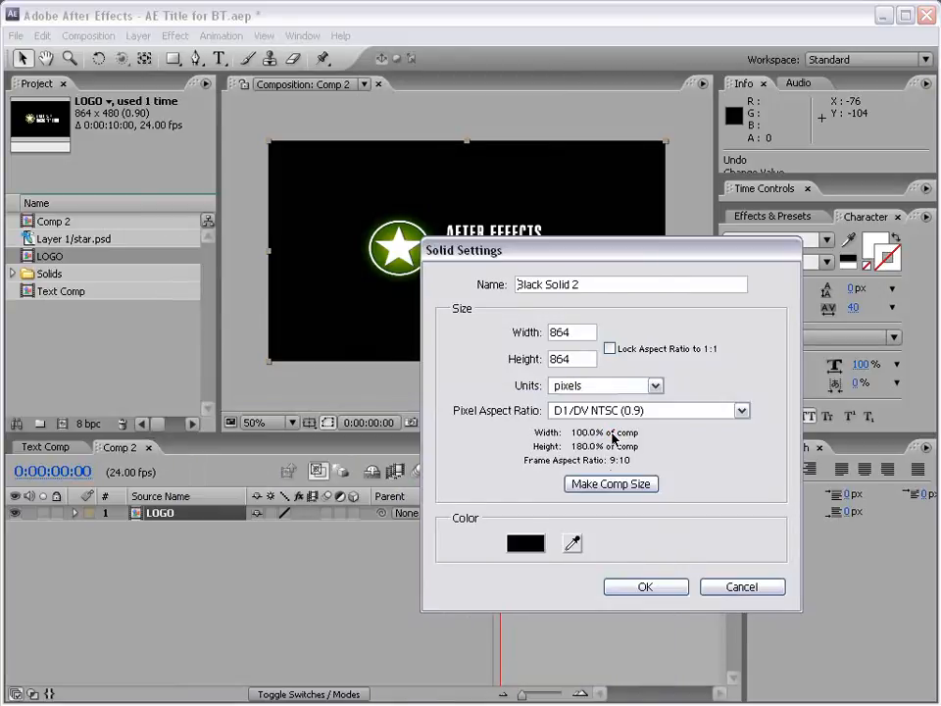
{"action": "left_click", "coordinate": [609, 484]}
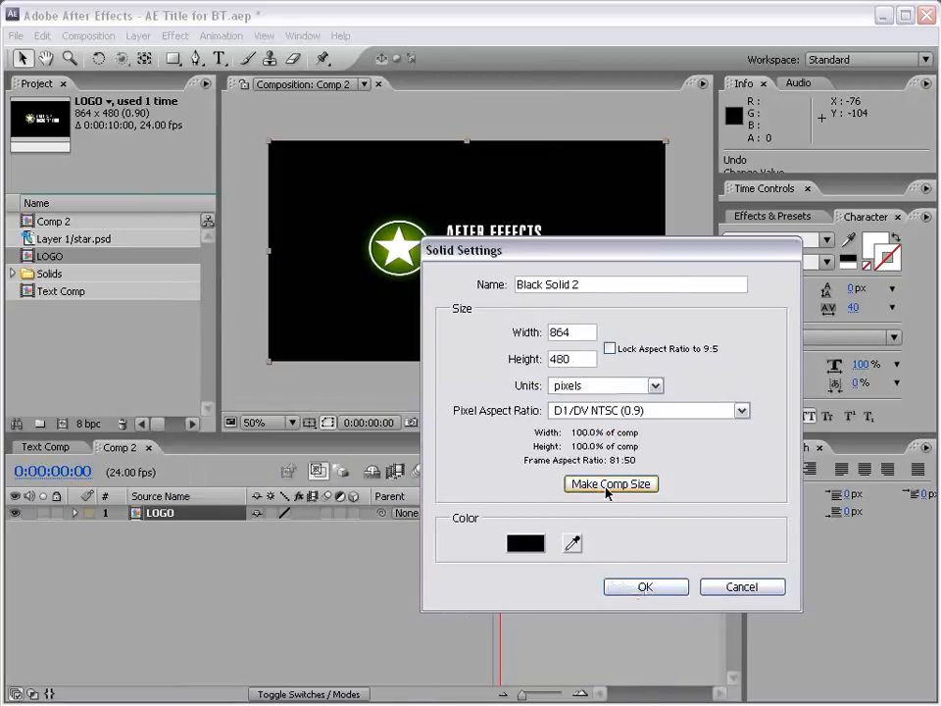
{"action": "left_click", "coordinate": [644, 586]}
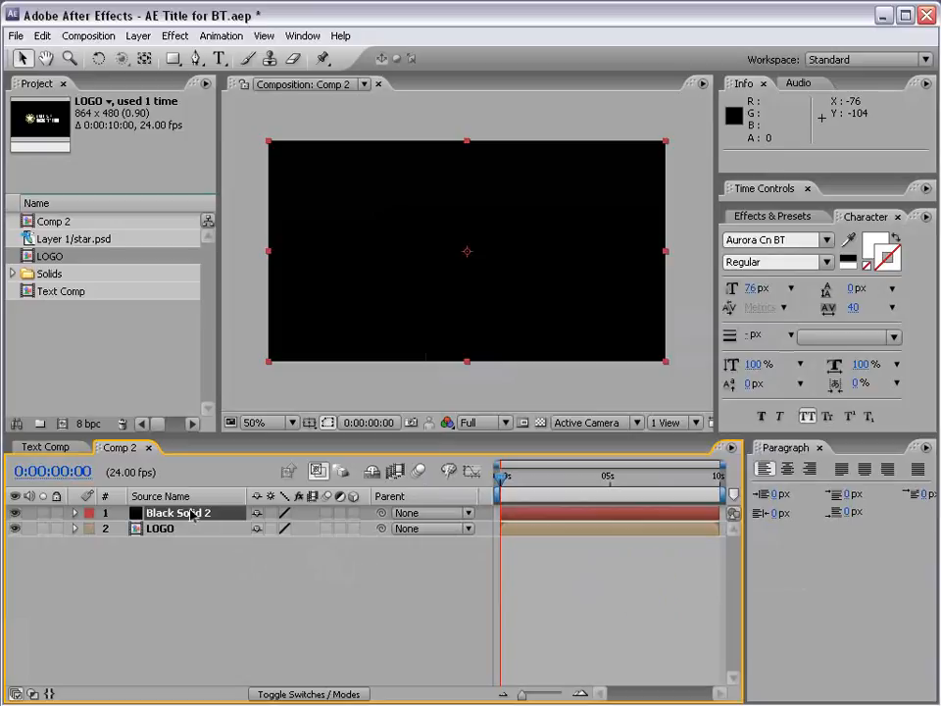
{"action": "left_click_drag", "start_coordinate": [175, 514], "coordinate": [172, 544]}
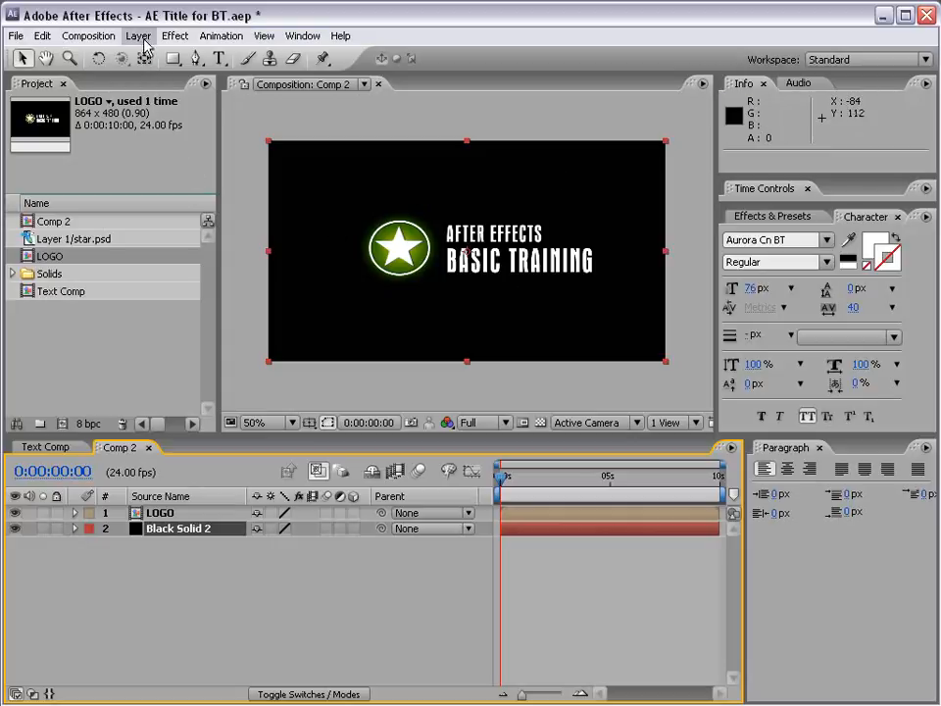
- Apply the Ramp effect to the black solid behind the logo
{"action": "left_click", "coordinate": [175, 38]}
{"action": "mouse_move", "coordinate": [235, 221]}
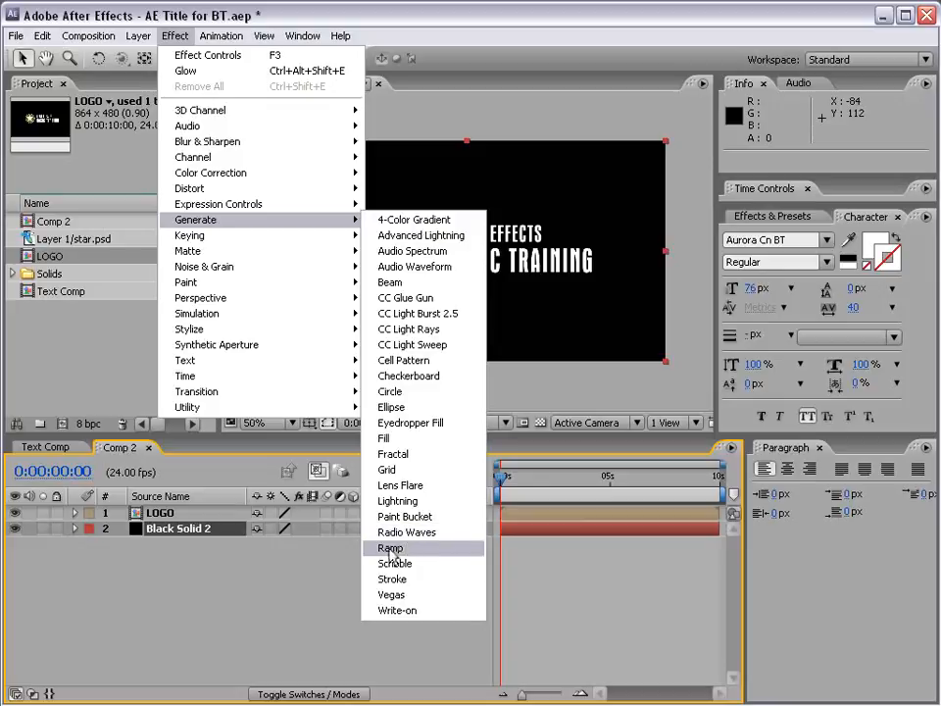
{"action": "left_click", "coordinate": [427, 548]}
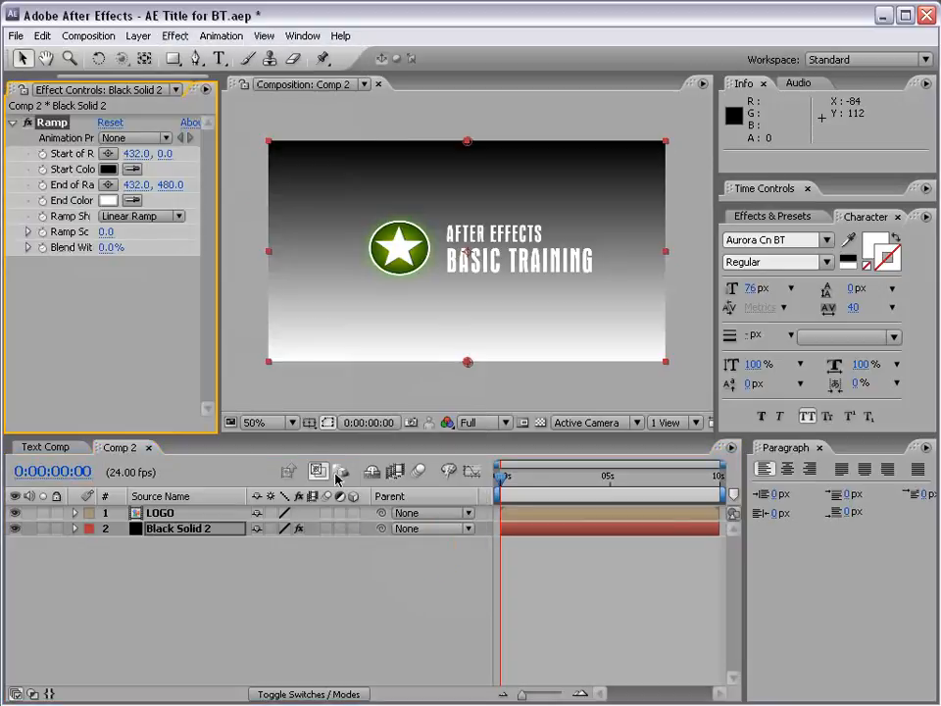
- Make the background Ramp a Radial Ramp, moving its start point to 432, 244 behind the logo and its end point to 432, 564
{"action": "left_click_drag", "start_coordinate": [219, 230], "coordinate": [279, 233]}
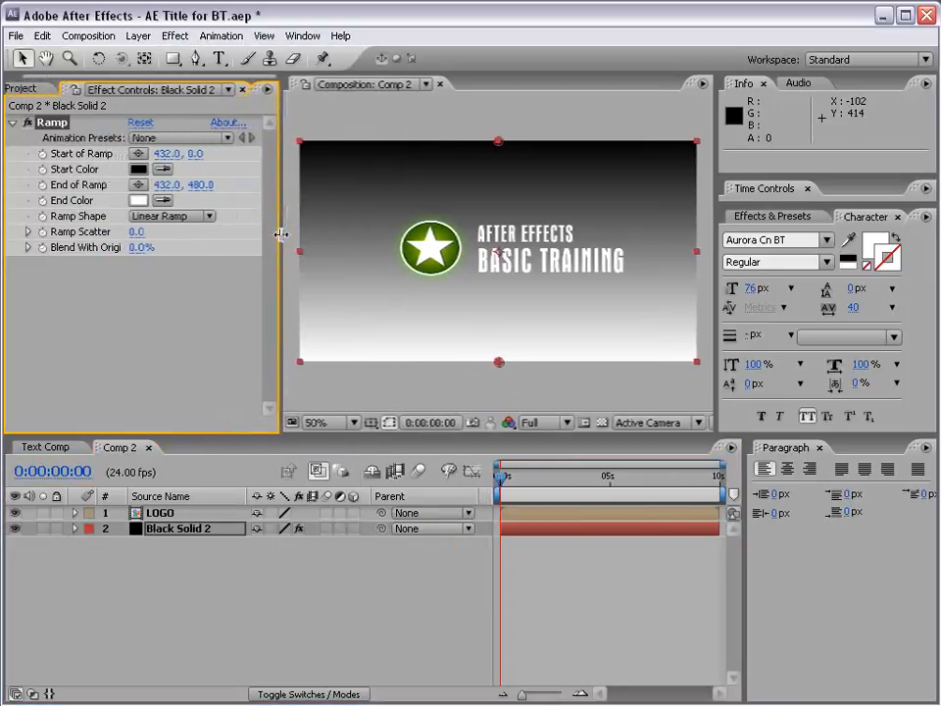
{"action": "left_click", "coordinate": [165, 220]}
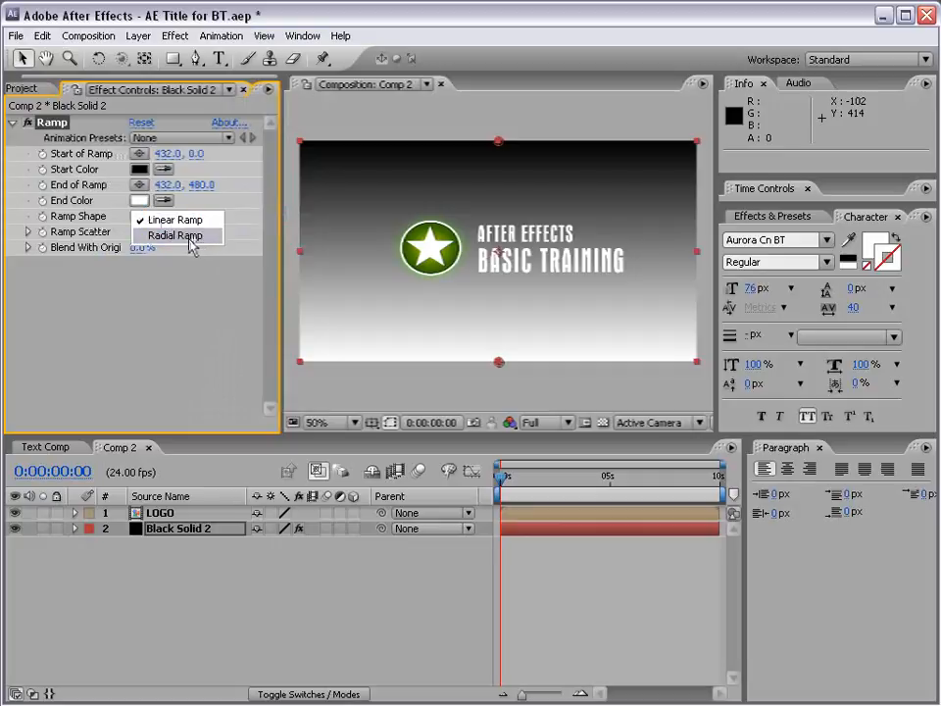
{"action": "left_click", "coordinate": [188, 241]}
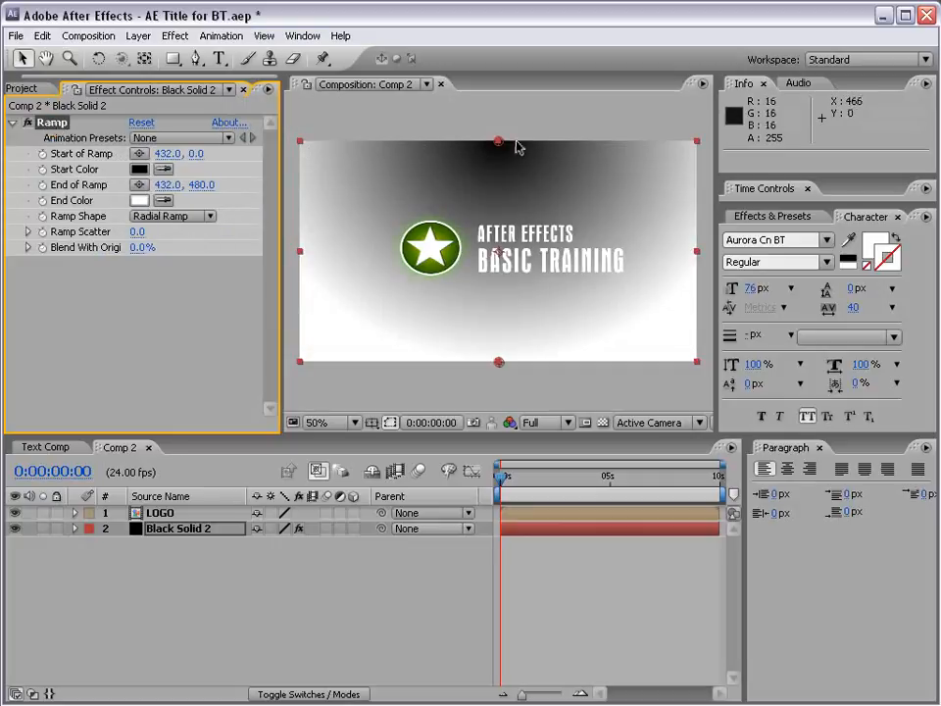
{"action": "left_click_drag", "start_coordinate": [499, 141], "coordinate": [500, 255]}
{"action": "left_click_drag", "start_coordinate": [499, 361], "coordinate": [499, 405]}
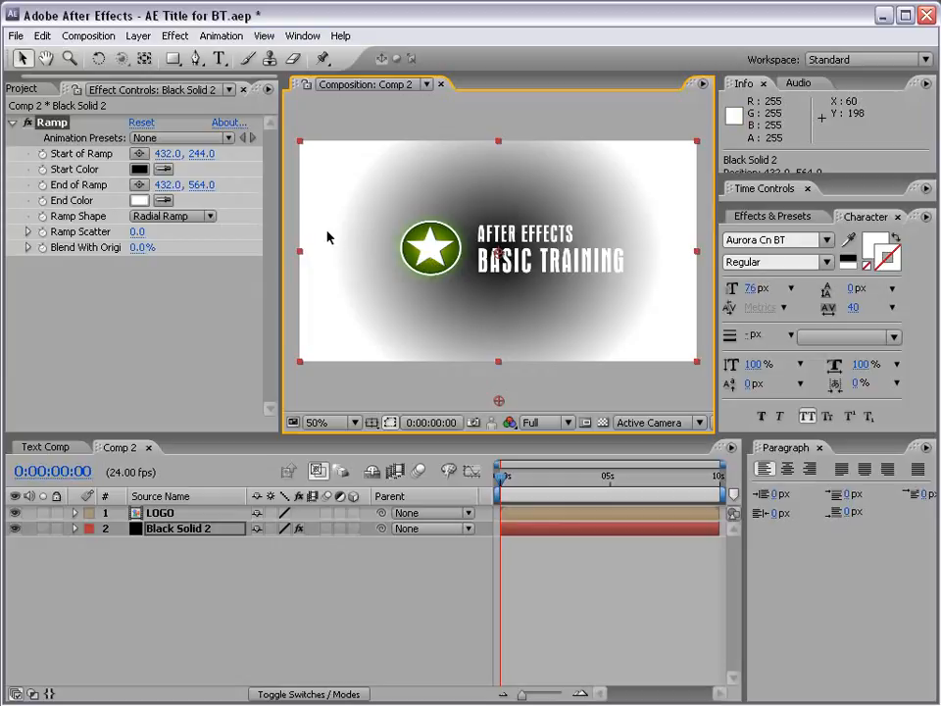
- Set the background ramp's start color to dark green and its end color to black
{"action": "left_click", "coordinate": [142, 170]}
{"action": "left_click", "coordinate": [454, 593]}
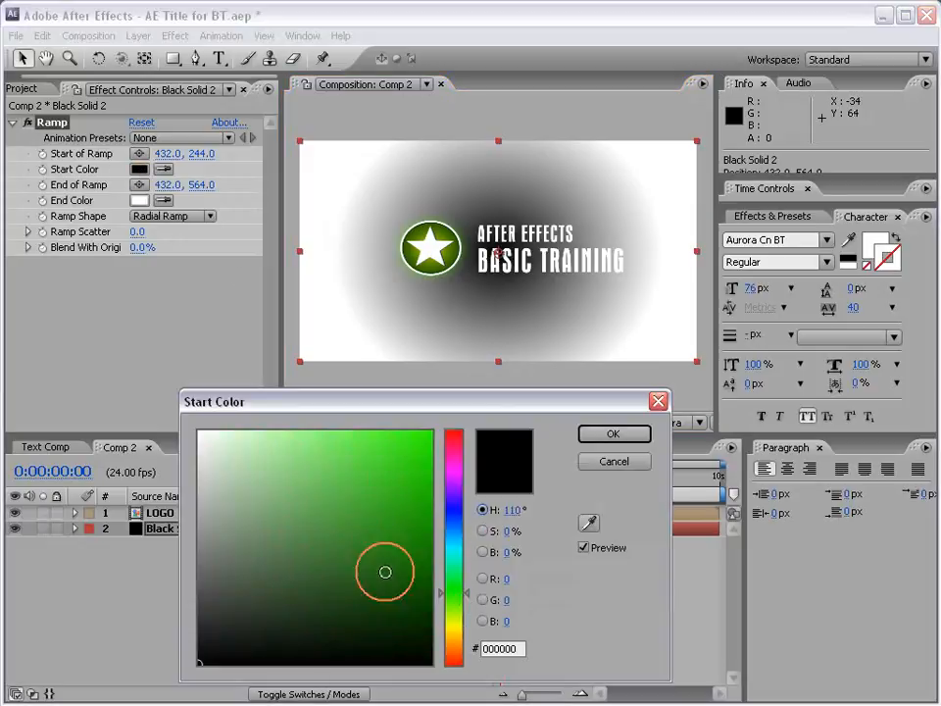
{"action": "left_click_drag", "start_coordinate": [386, 571], "coordinate": [433, 590]}
{"action": "left_click", "coordinate": [601, 435]}
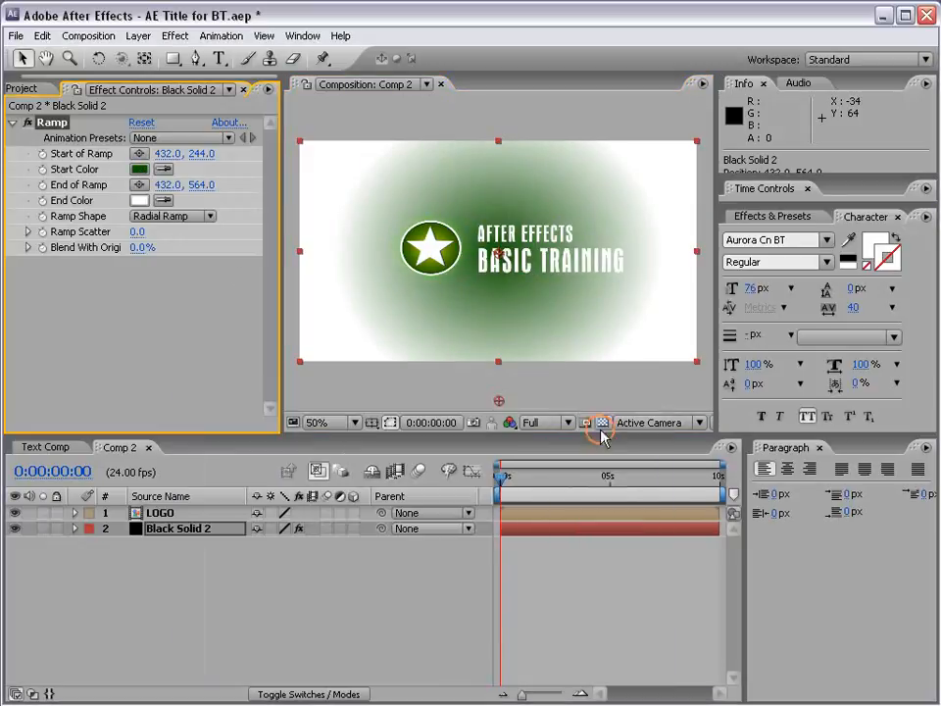
{"action": "left_click", "coordinate": [142, 201]}
{"action": "left_click_drag", "start_coordinate": [432, 554], "coordinate": [436, 672]}
{"action": "left_click", "coordinate": [614, 434]}
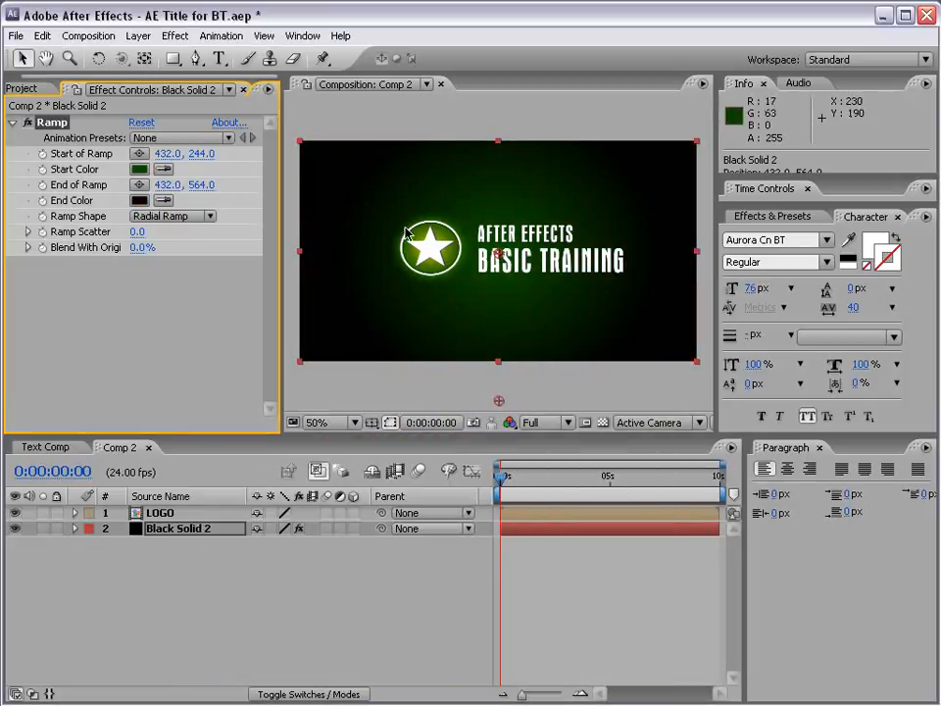
{"action": "key", "text": "period"}
{"action": "key", "text": "comma"}
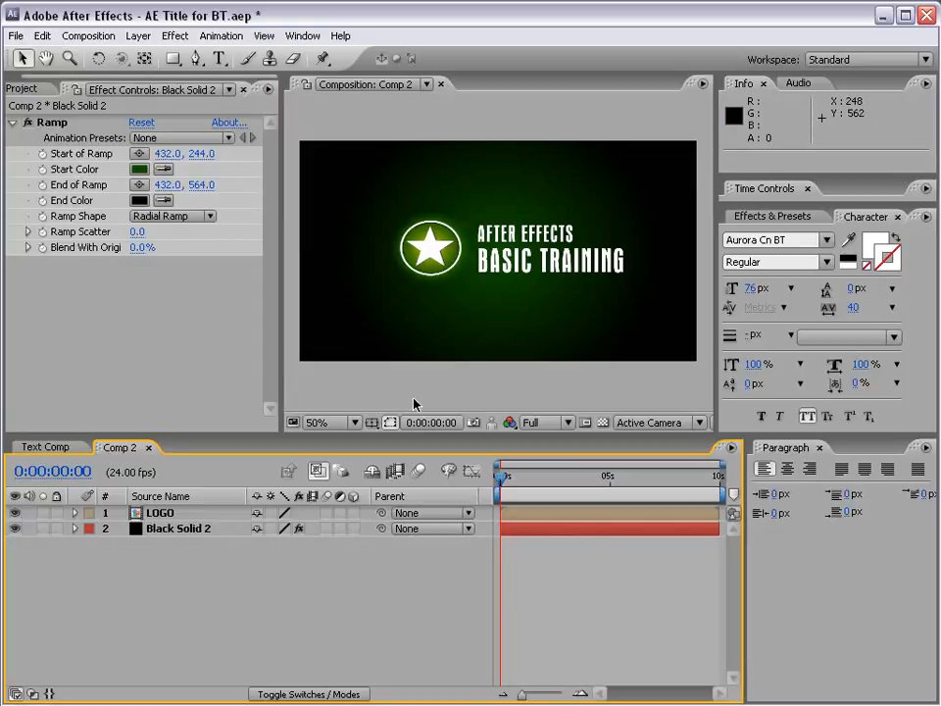
- Turn the LOGO layer into a 3D layer
{"action": "left_click", "coordinate": [157, 514]}
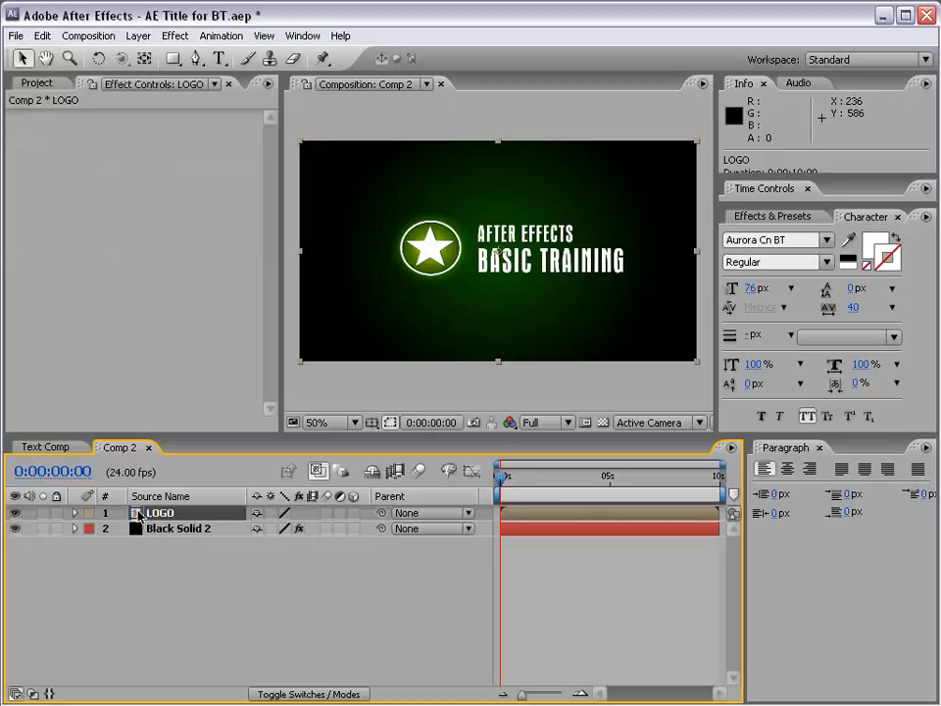
{"action": "left_click", "coordinate": [355, 514]}
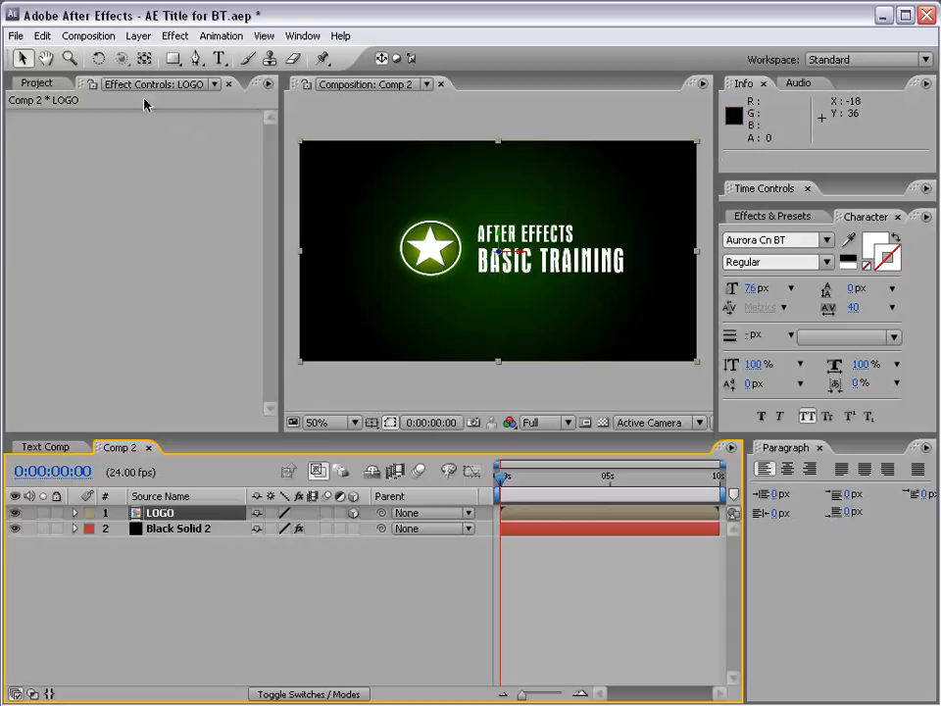
- Try rotating the LOGO layer in 3D space with the Rotation tool, and undo the rotation
{"action": "left_click", "coordinate": [99, 59]}
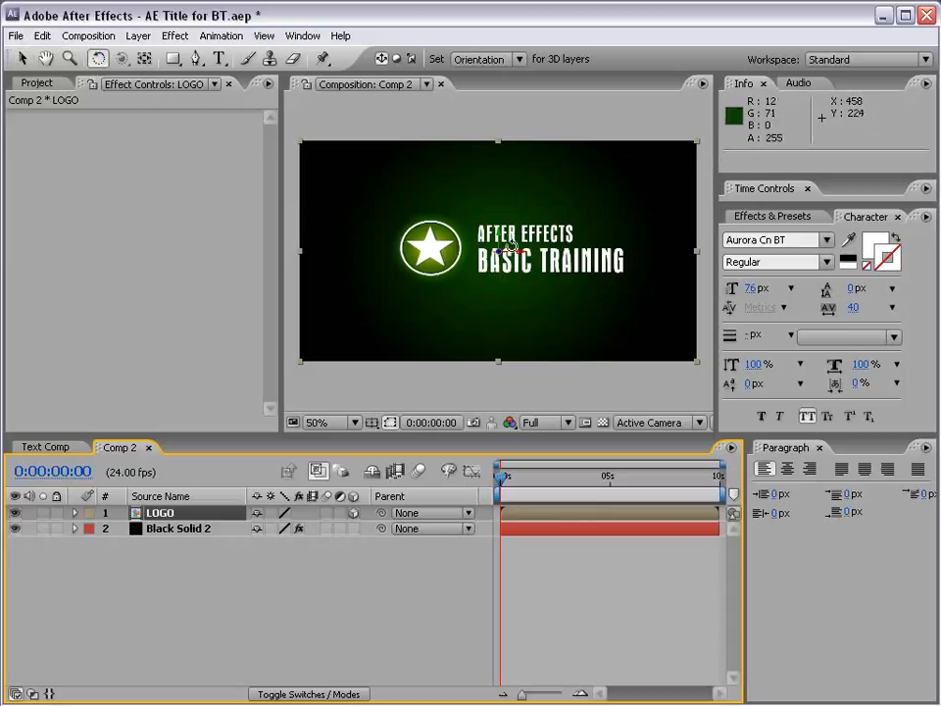
{"action": "left_click_drag", "start_coordinate": [500, 239], "coordinate": [521, 240]}
{"action": "key", "text": "ctrl+z"}
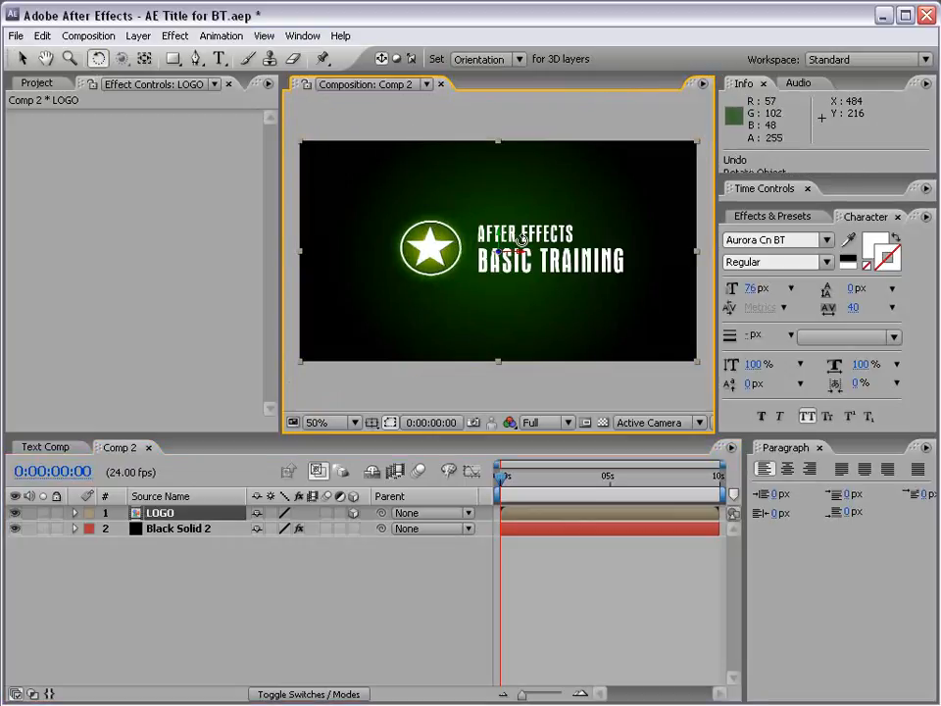
{"action": "key", "text": "v"}
{"action": "left_click", "coordinate": [579, 601]}
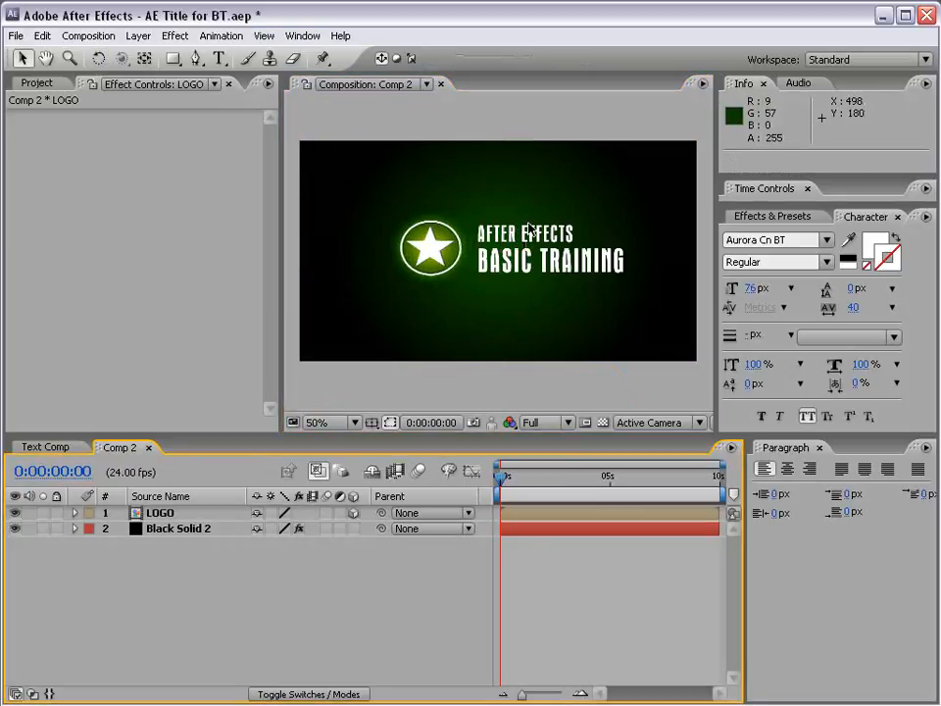
- Add a new camera named Camera 1 to the composition using the 50mm preset
{"action": "left_click", "coordinate": [139, 37]}
{"action": "left_click", "coordinate": [143, 56]}
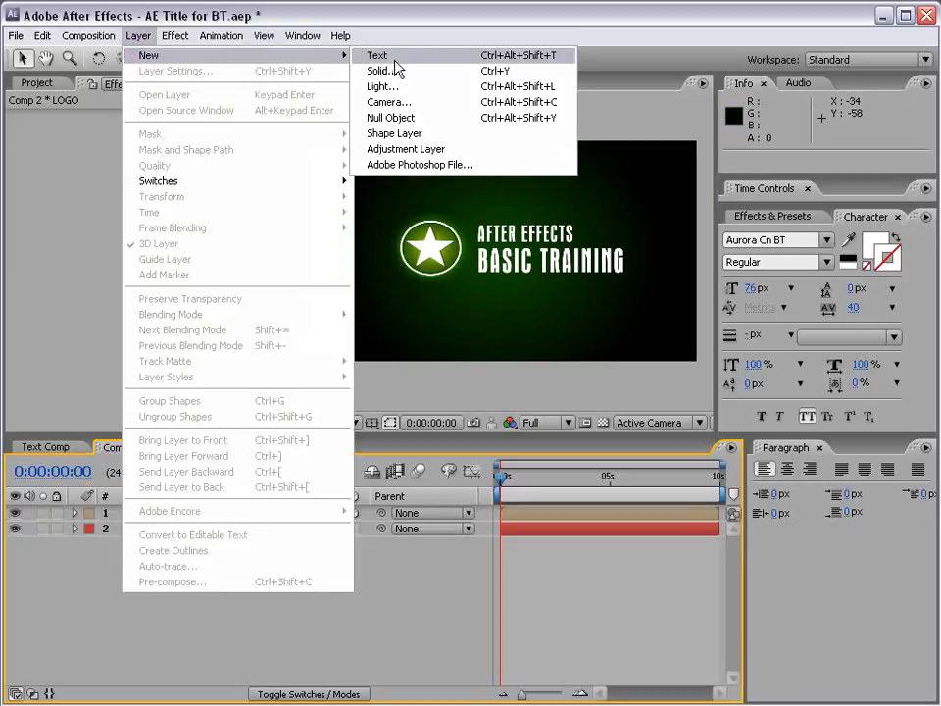
{"action": "left_click", "coordinate": [429, 103]}
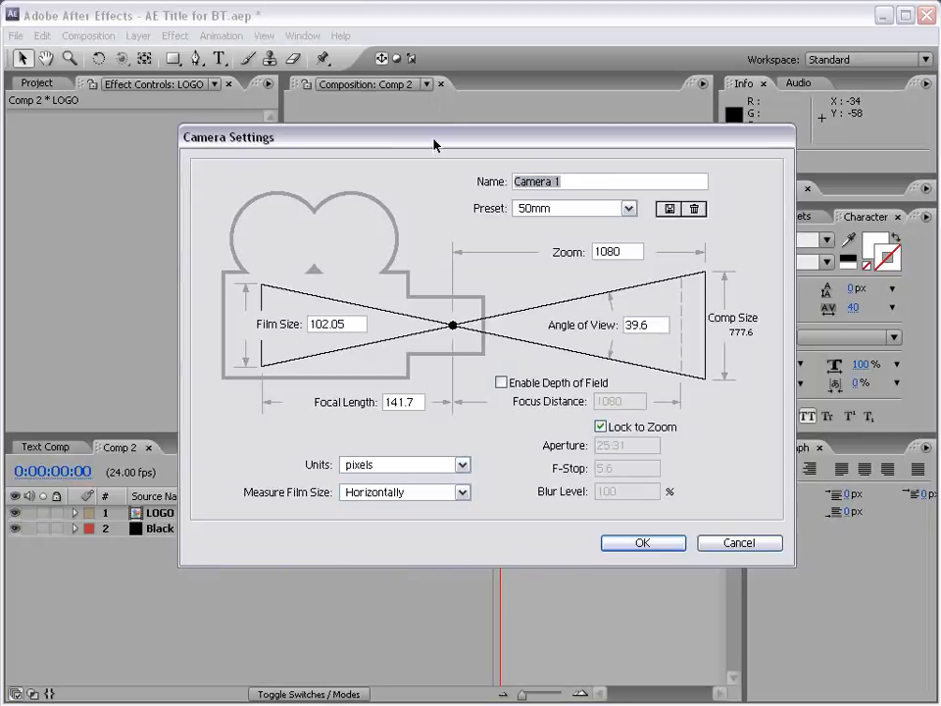
{"action": "left_click", "coordinate": [628, 208]}
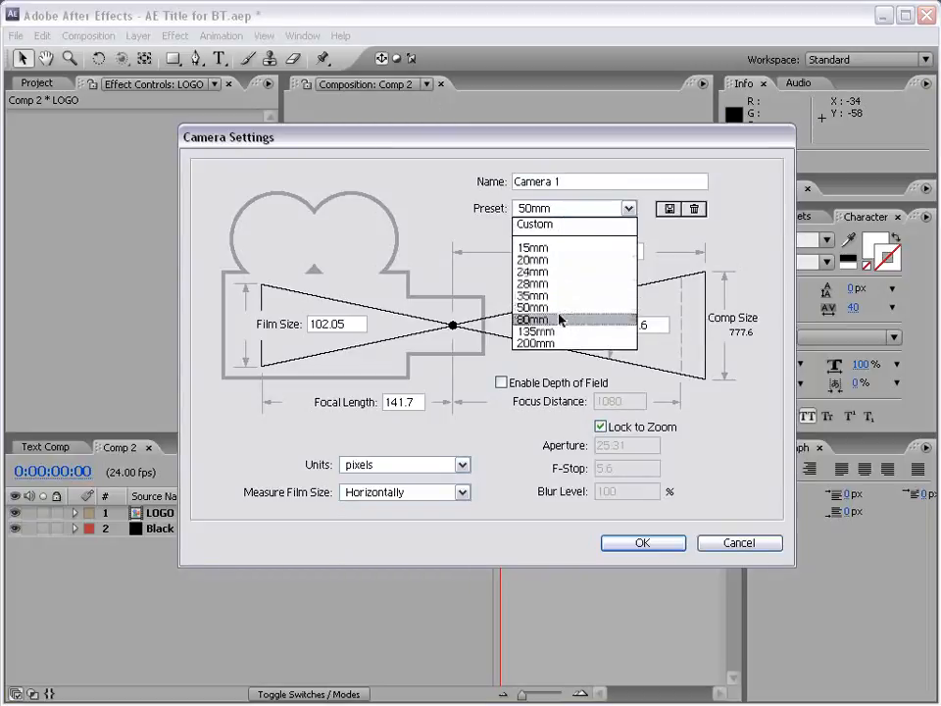
{"action": "left_click", "coordinate": [545, 310]}
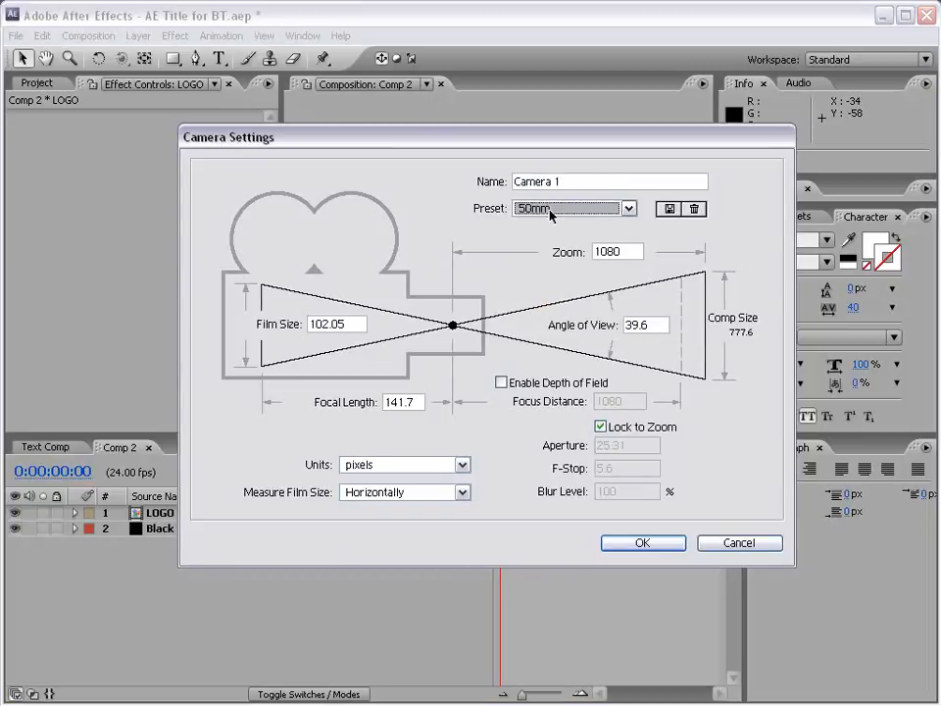
{"action": "left_click", "coordinate": [642, 543]}
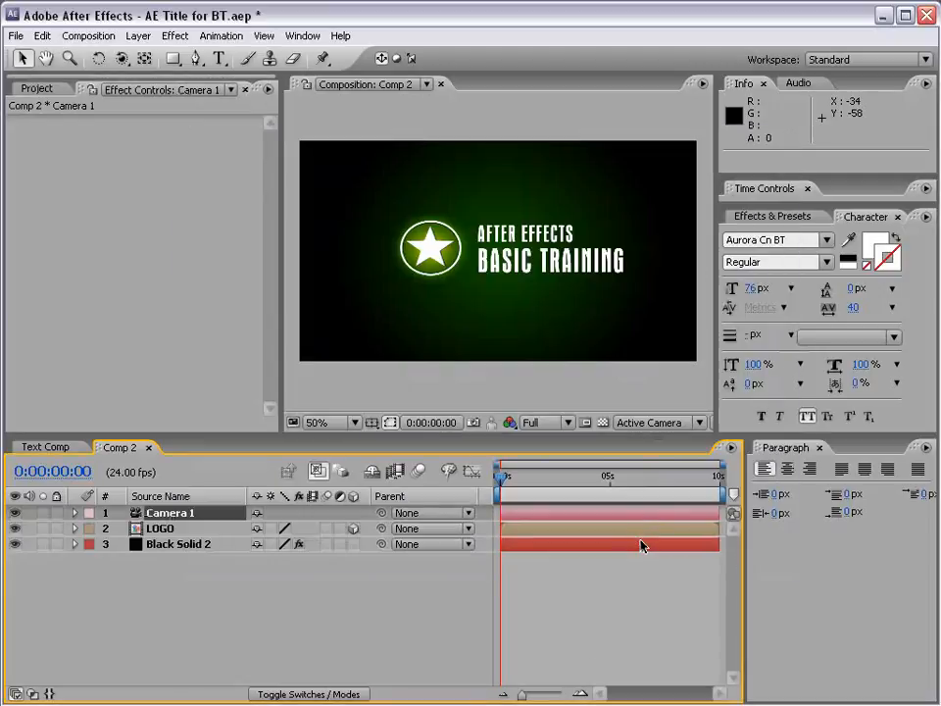
- Try orbiting Camera 1 around the 3D logo with the Orbit Camera Tool
{"action": "left_click", "coordinate": [170, 515]}
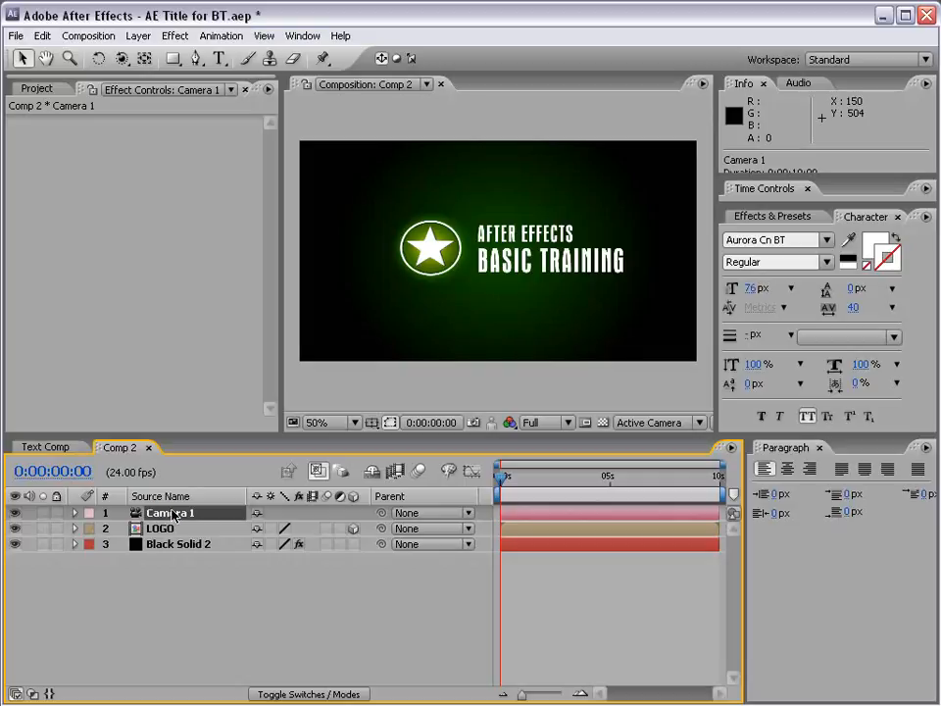
{"action": "left_click", "coordinate": [121, 59]}
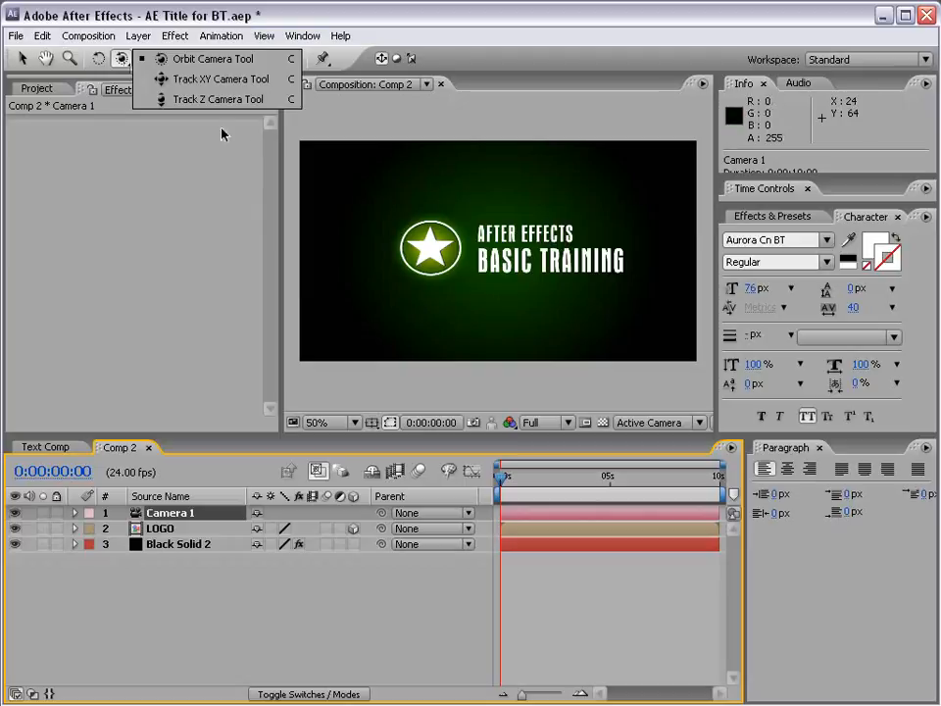
{"action": "left_click", "coordinate": [208, 60]}
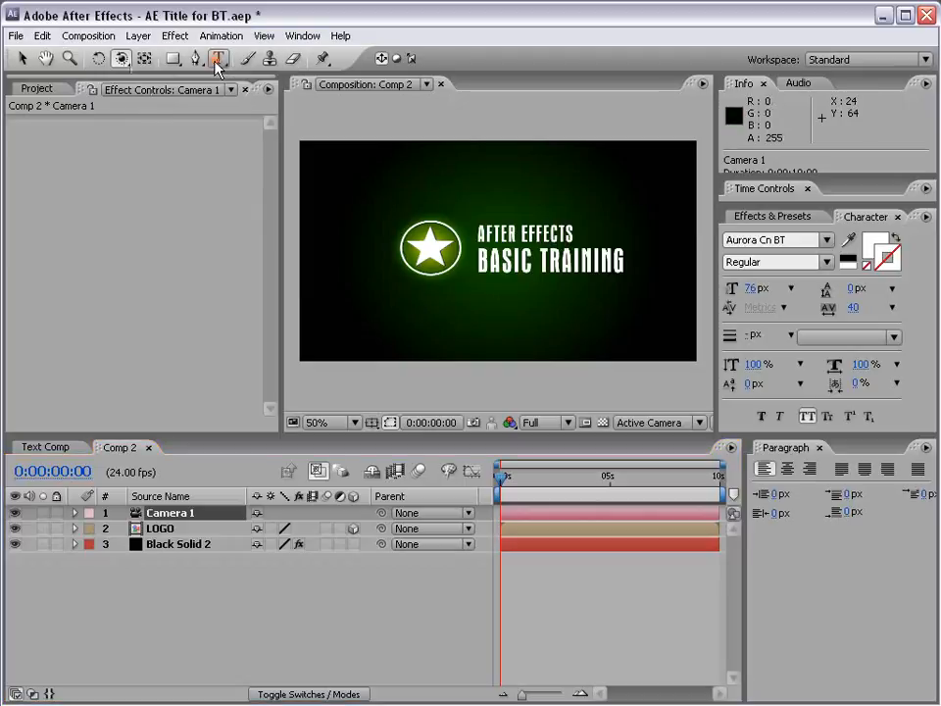
{"action": "left_click_drag", "start_coordinate": [453, 222], "coordinate": [638, 217]}
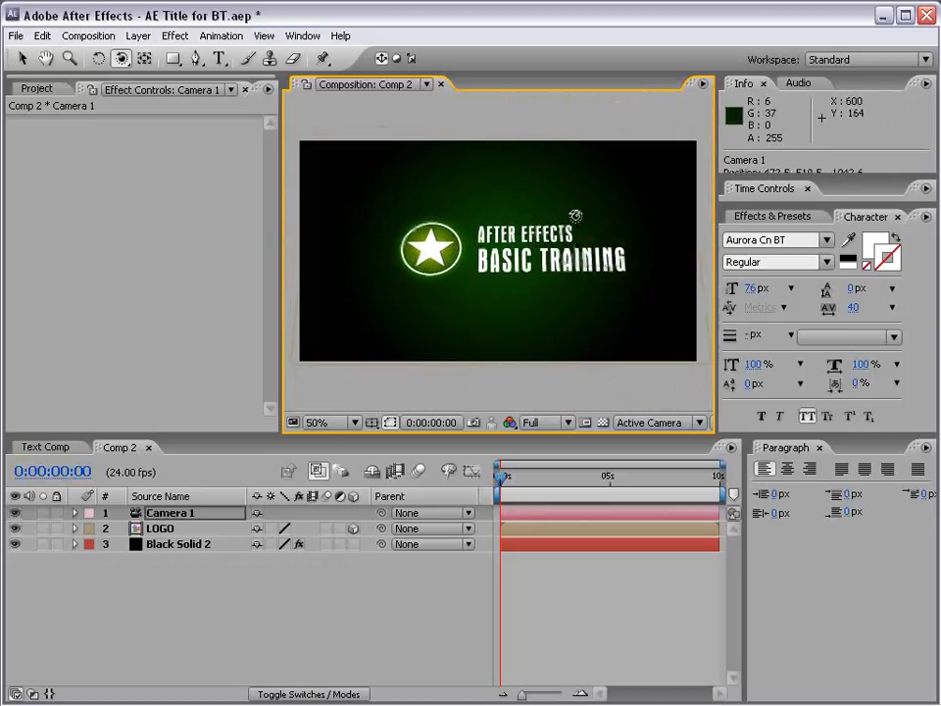
- Return to the Selection tool, save the project and deselect the camera layer
{"action": "key", "text": "v"}
{"action": "key", "text": "ctrl+s"}
{"action": "left_click", "coordinate": [316, 598]}
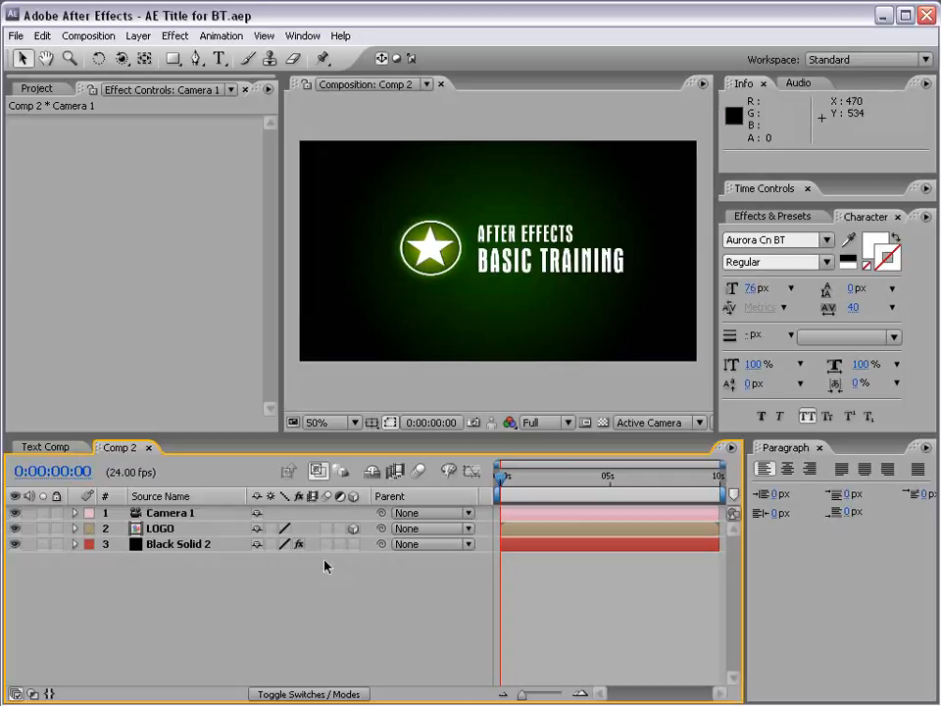
- Create another black solid at composition size, 864 x 480 pixels, above the camera layer
{"action": "left_click", "coordinate": [138, 37]}
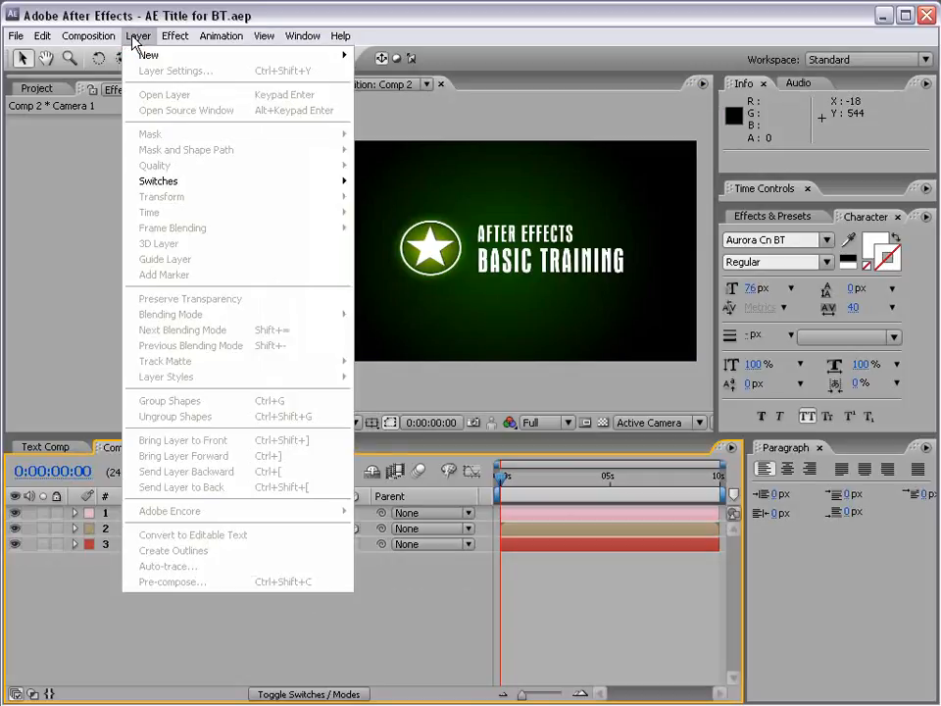
{"action": "mouse_move", "coordinate": [147, 56]}
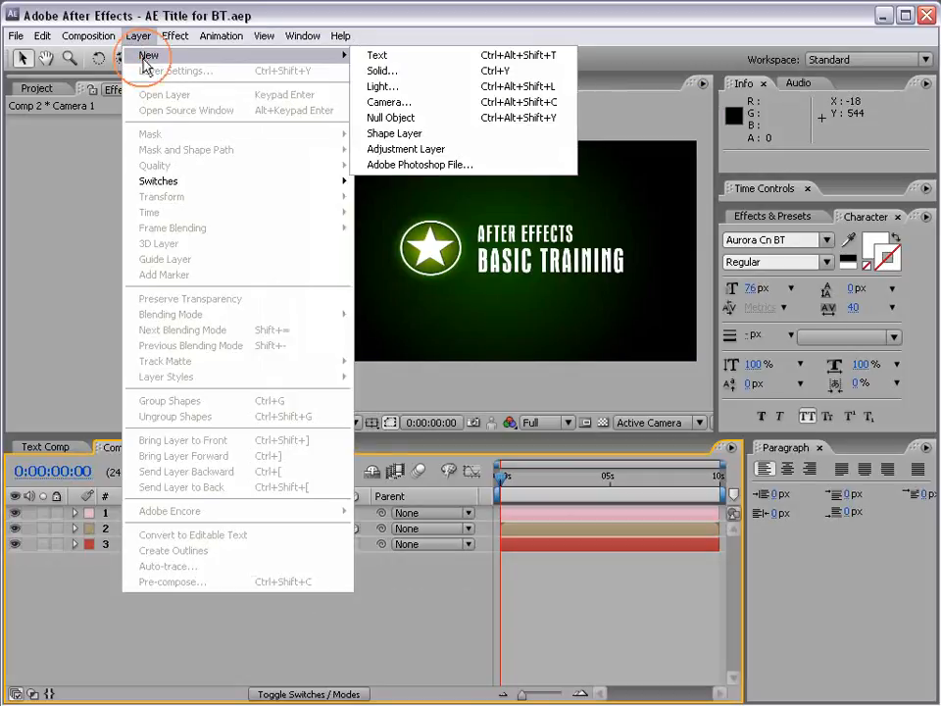
{"action": "left_click", "coordinate": [395, 76]}
{"action": "left_click", "coordinate": [622, 493]}
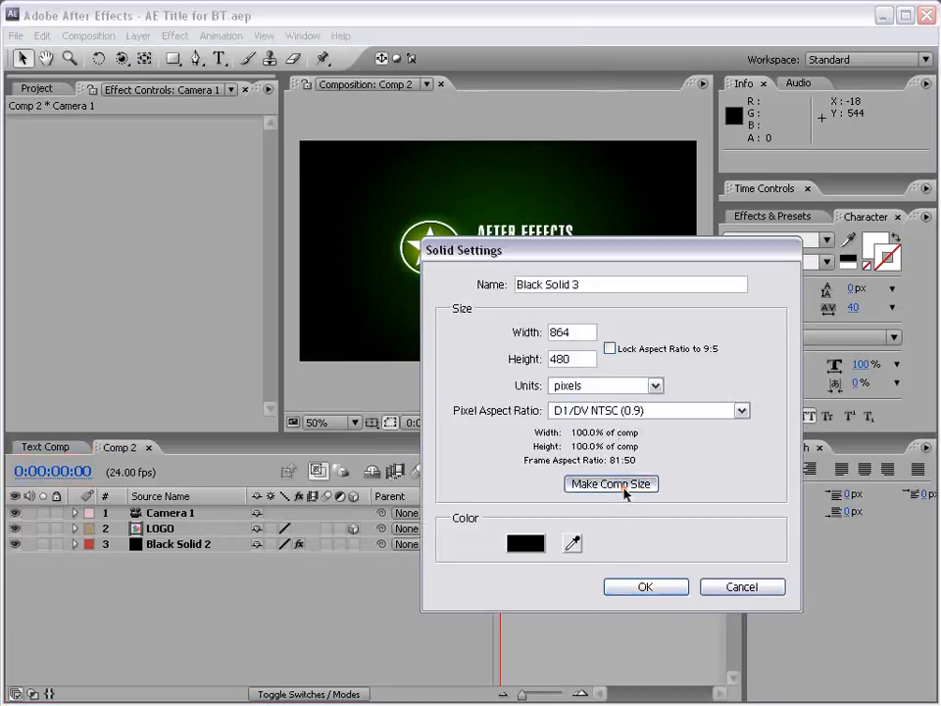
{"action": "left_click", "coordinate": [644, 586]}
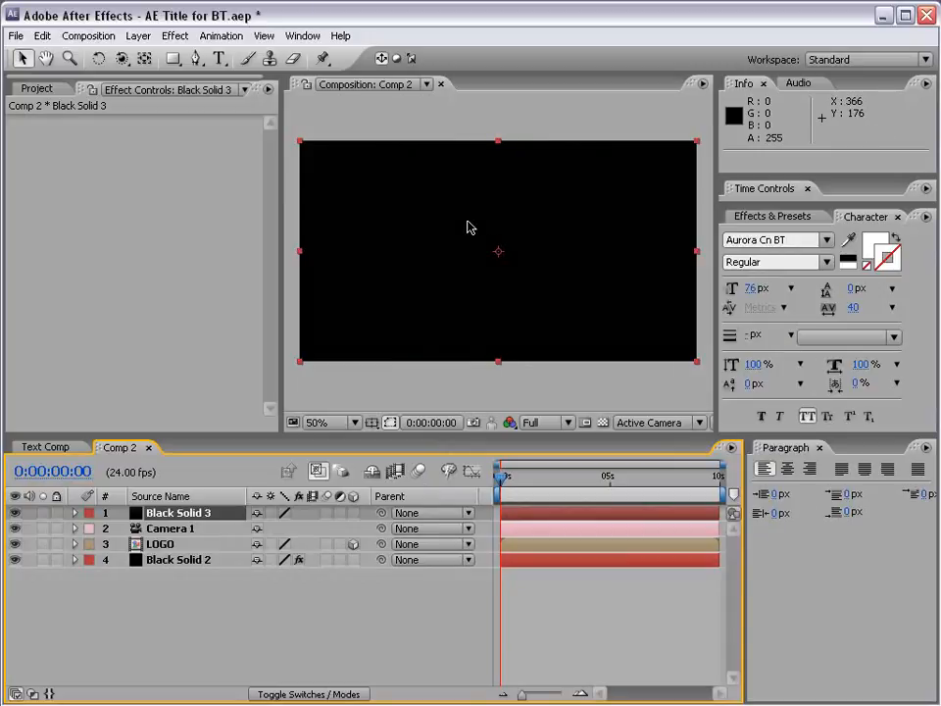
- Search the effects for "partic" and apply CC Particle World to the new black solid
{"action": "left_click", "coordinate": [785, 216]}
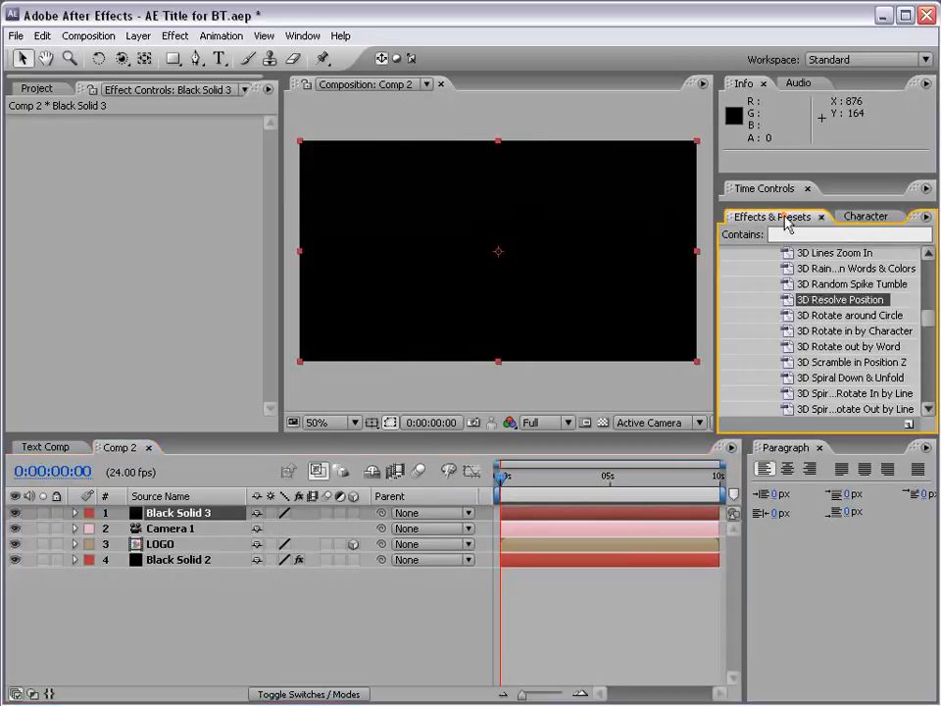
{"action": "left_click", "coordinate": [804, 234]}
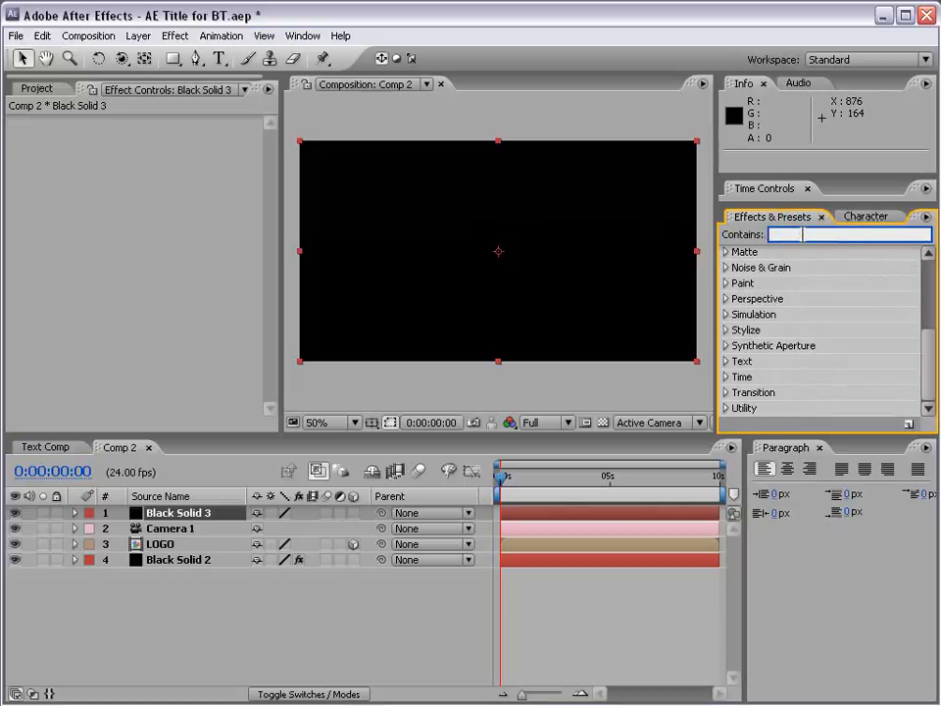
{"action": "type", "text": "partic"}
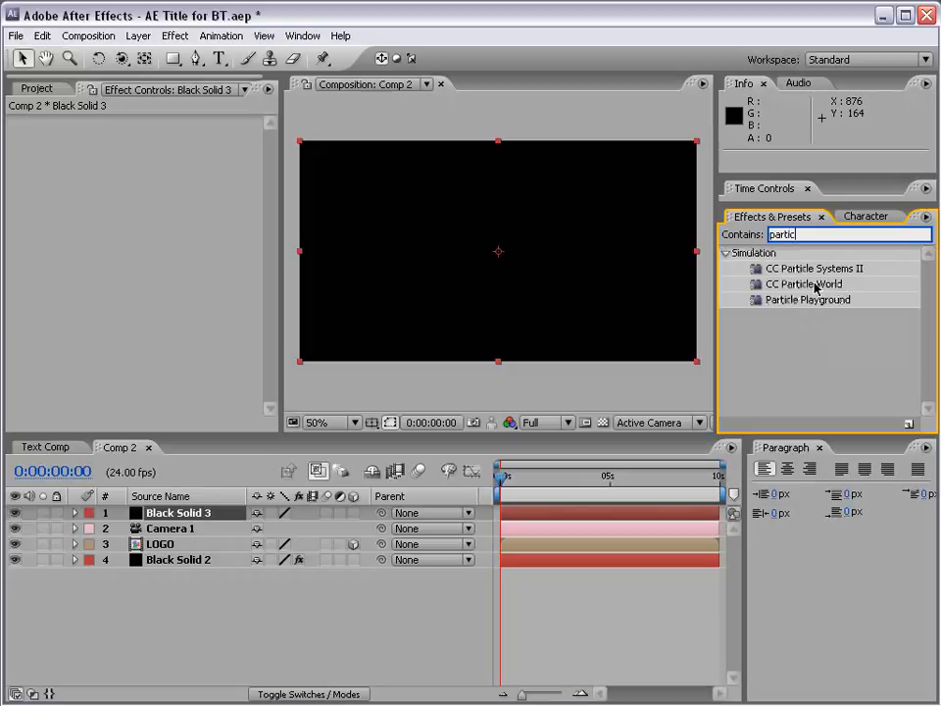
{"action": "left_click", "coordinate": [778, 285]}
{"action": "left_click_drag", "start_coordinate": [779, 284], "coordinate": [458, 263]}
- Rename the solid with the particle effect to Particles and solo it in the composition
{"action": "left_click", "coordinate": [163, 515]}
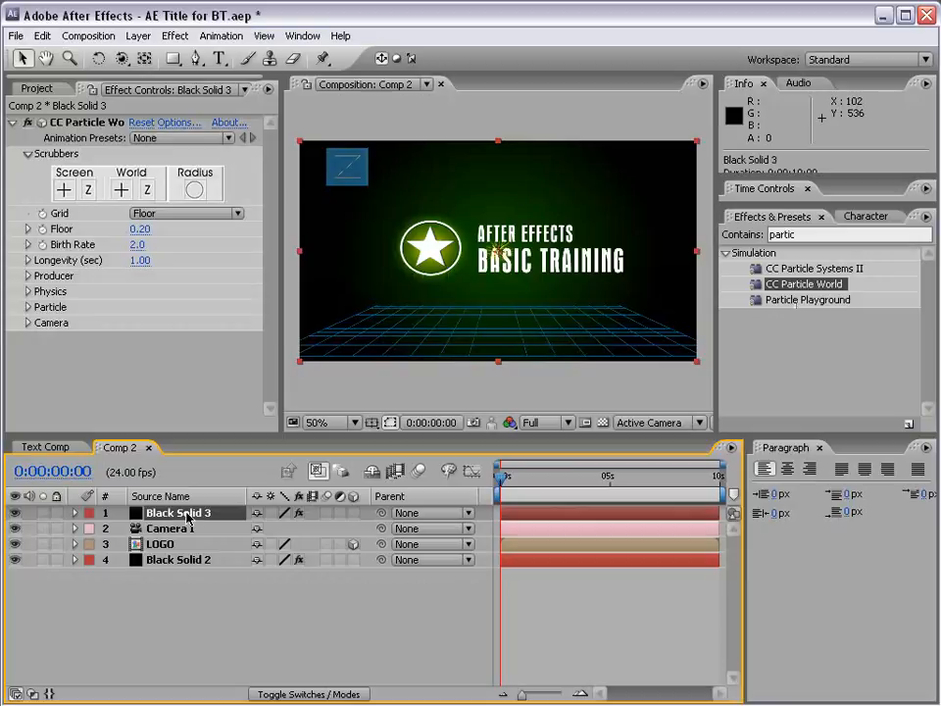
{"action": "key", "text": "Return"}
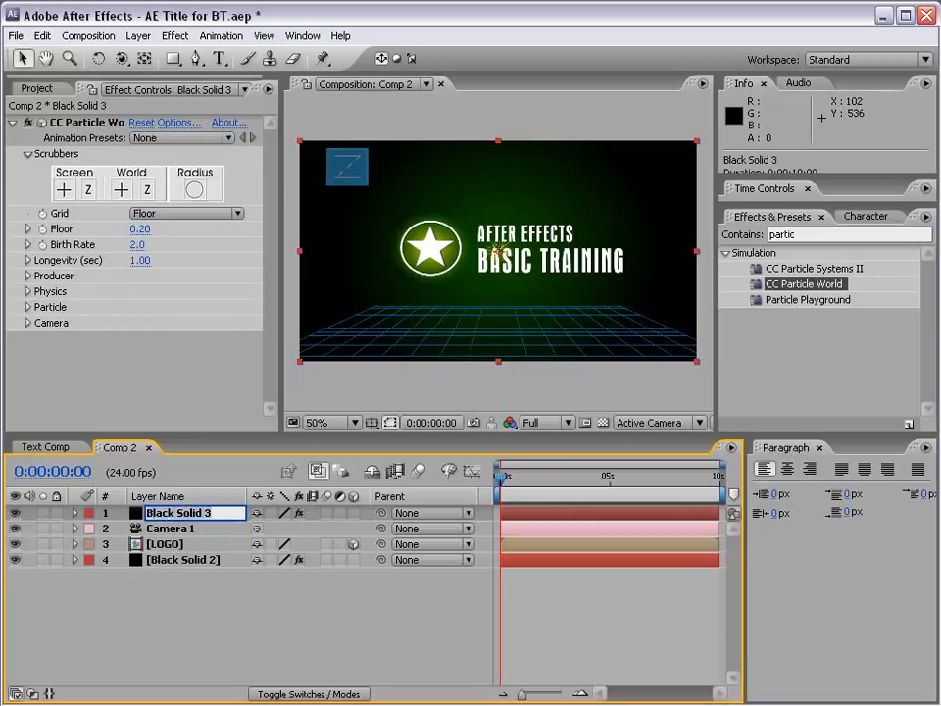
{"action": "type", "text": "Particles"}
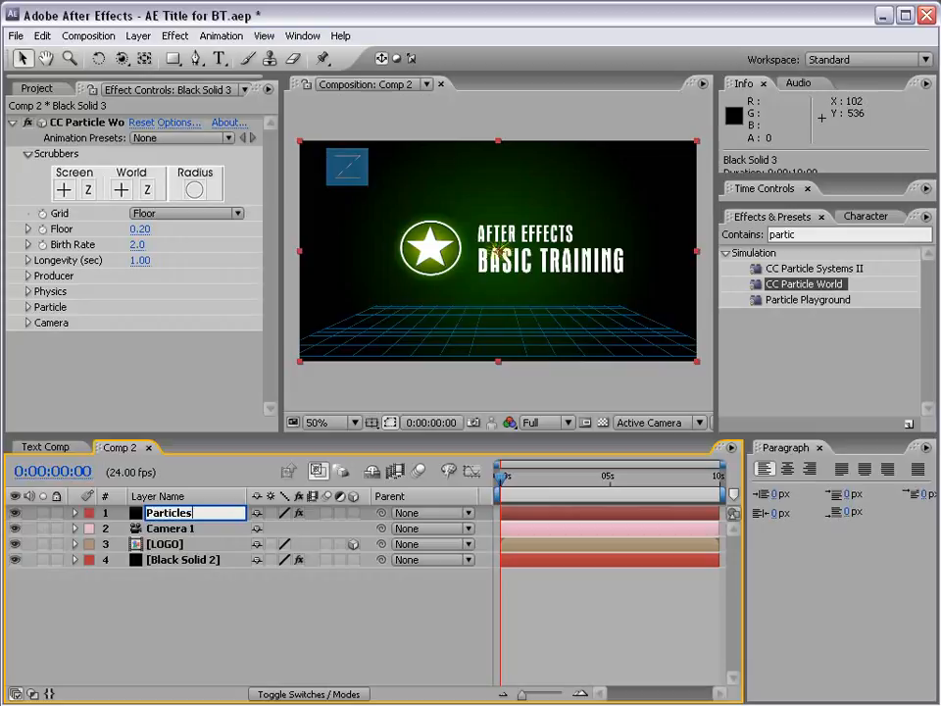
{"action": "key", "text": "Return"}
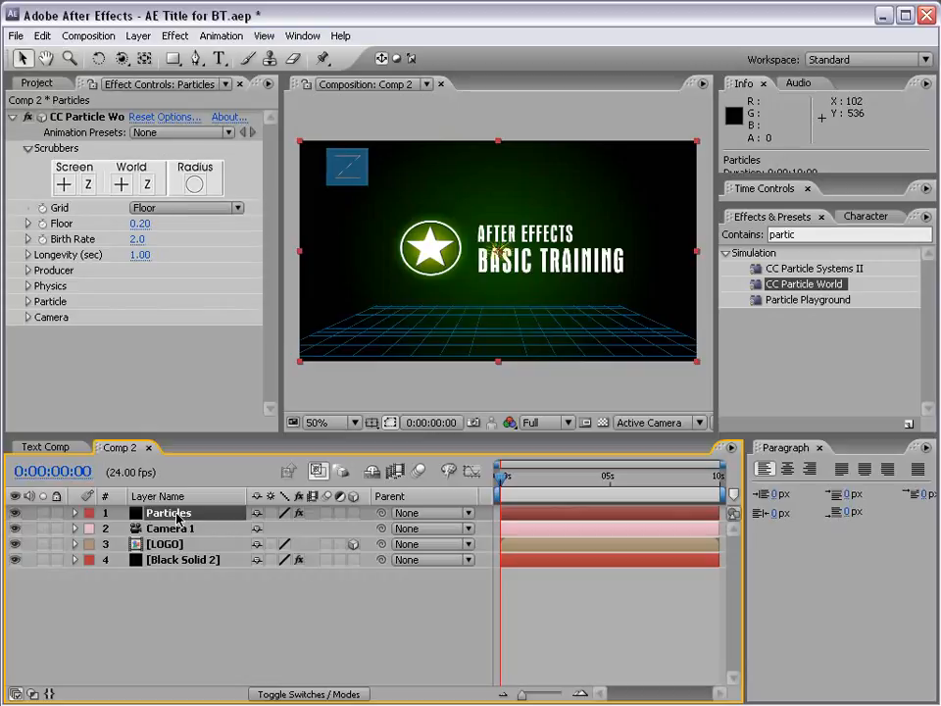
{"action": "left_click", "coordinate": [42, 513]}
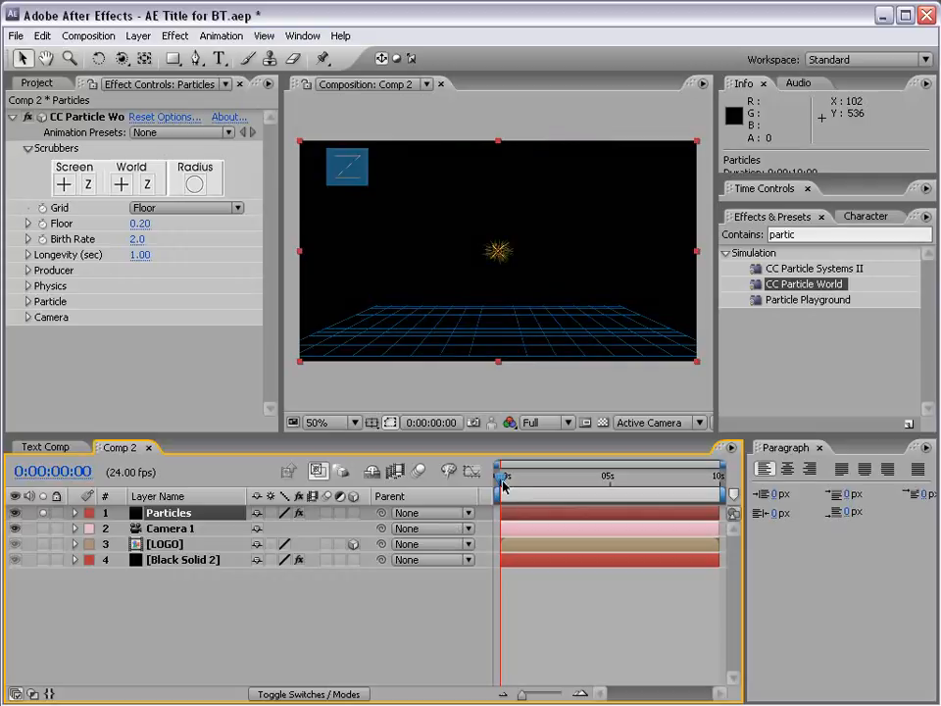
- Preview the particle burst up to 0:00:01:21 and inspect the particles up close
{"action": "left_click_drag", "start_coordinate": [502, 477], "coordinate": [542, 478]}
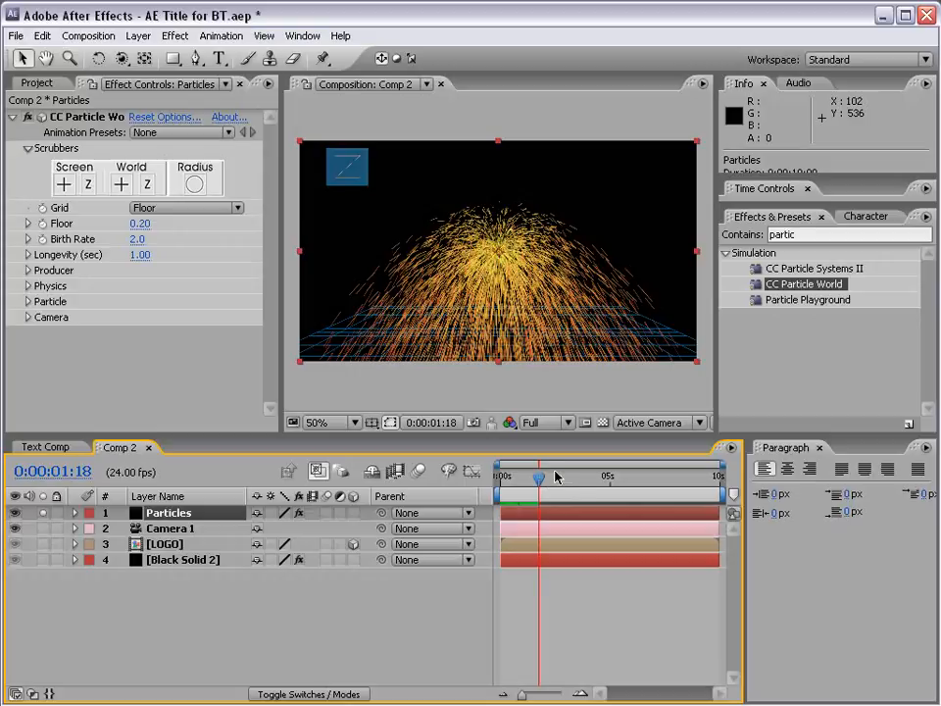
{"action": "mouse_move", "coordinate": [542, 478]}
{"action": "left_mouse_down"}
{"action": "mouse_move", "coordinate": [572, 480]}
{"action": "mouse_move", "coordinate": [545, 480]}
{"action": "left_mouse_up"}
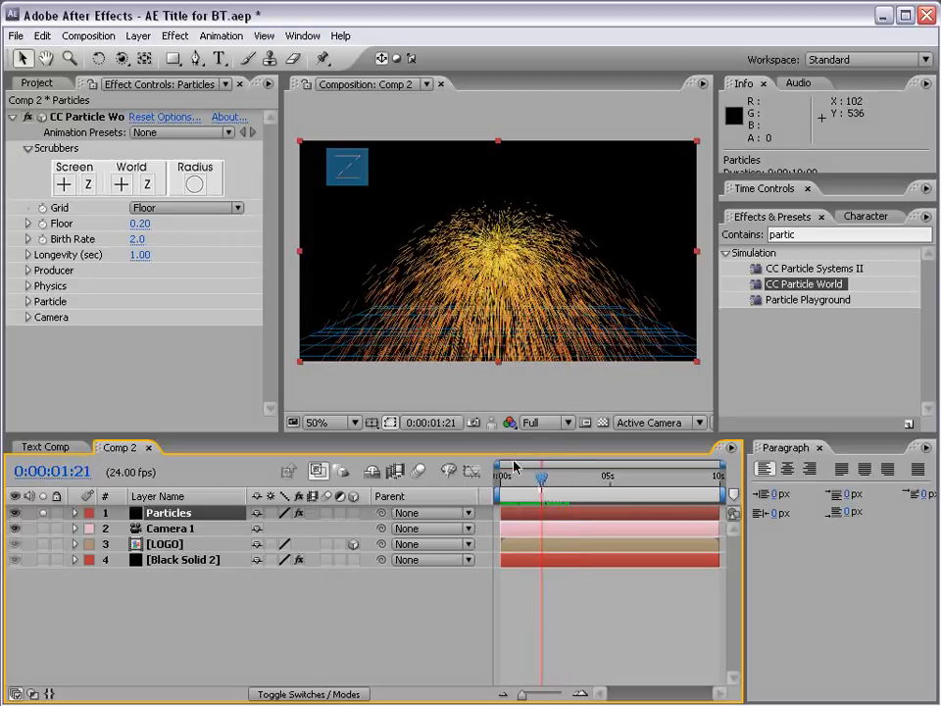
{"action": "scroll", "coordinate": [487, 259], "scroll_direction": "up", "scroll_amount": 1}
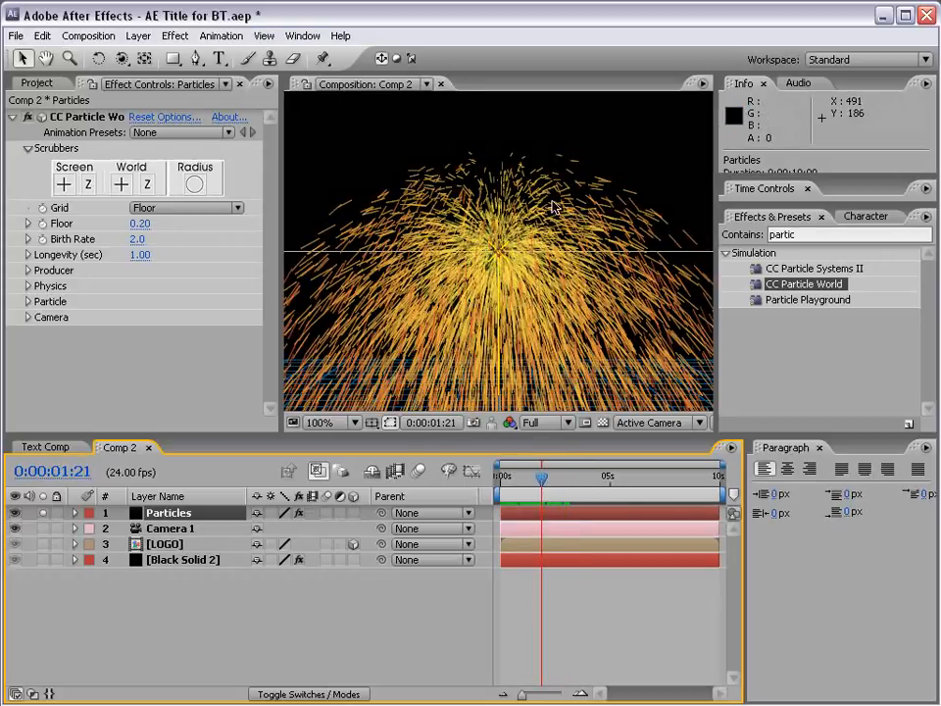
{"action": "scroll", "coordinate": [604, 278], "scroll_direction": "down", "scroll_amount": 1}
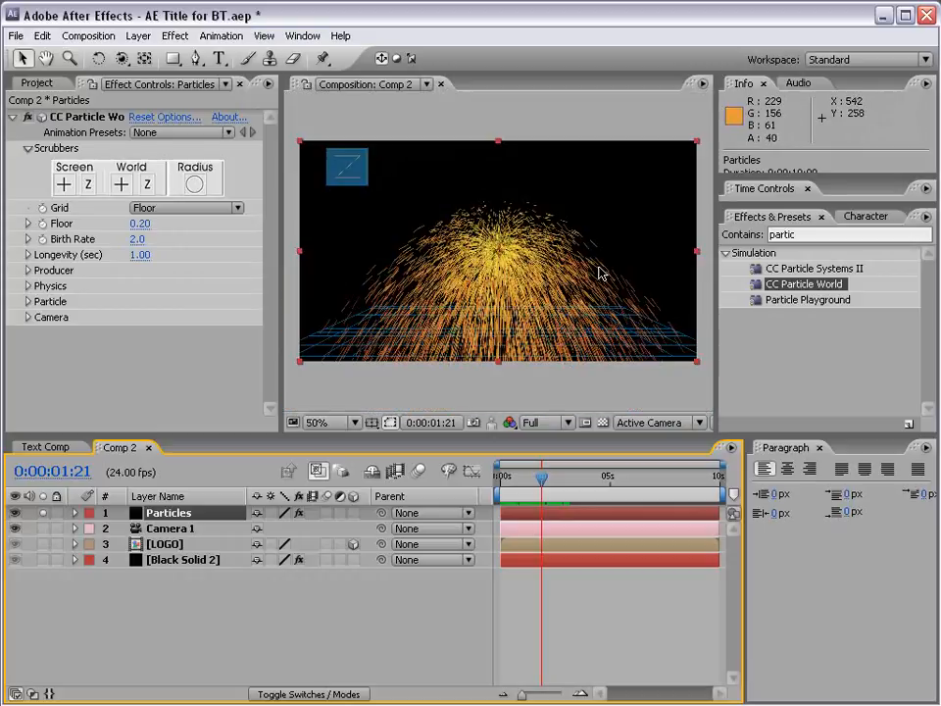
- Widen the effect settings area, set the CC Particle World Grid to Off and collapse the Scrubbers group
{"action": "left_click_drag", "start_coordinate": [289, 196], "coordinate": [333, 203]}
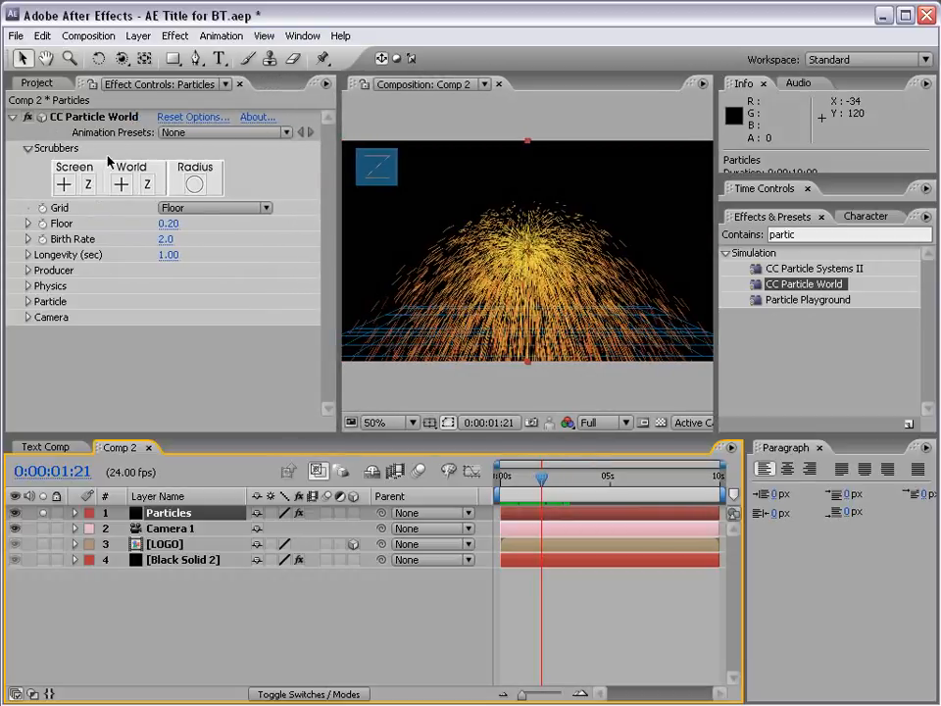
{"action": "key", "text": "F3"}
{"action": "key", "text": "F3"}
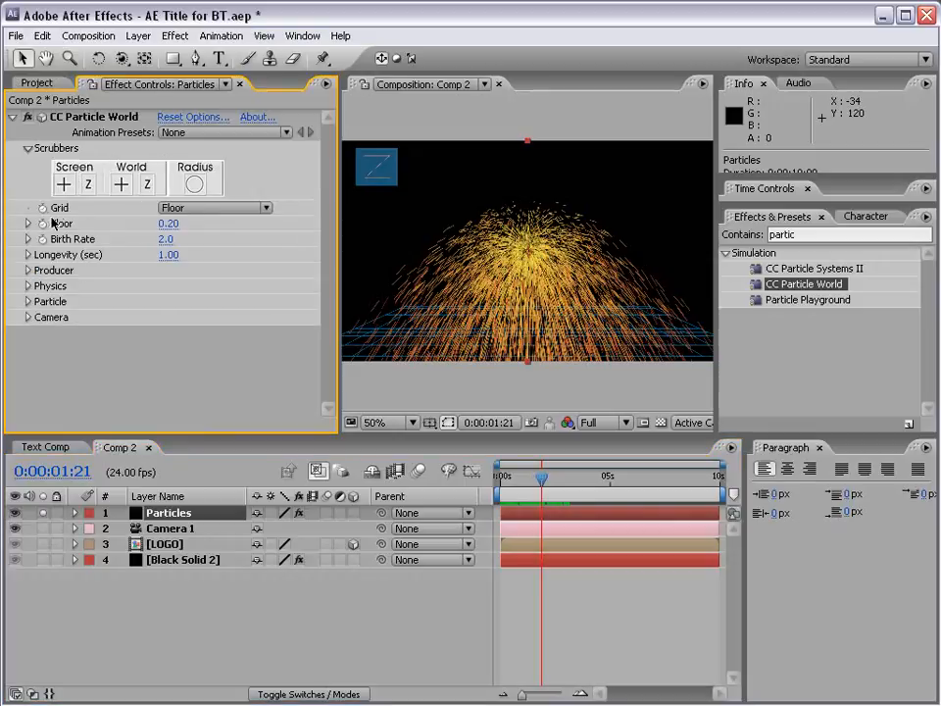
{"action": "left_click", "coordinate": [180, 210]}
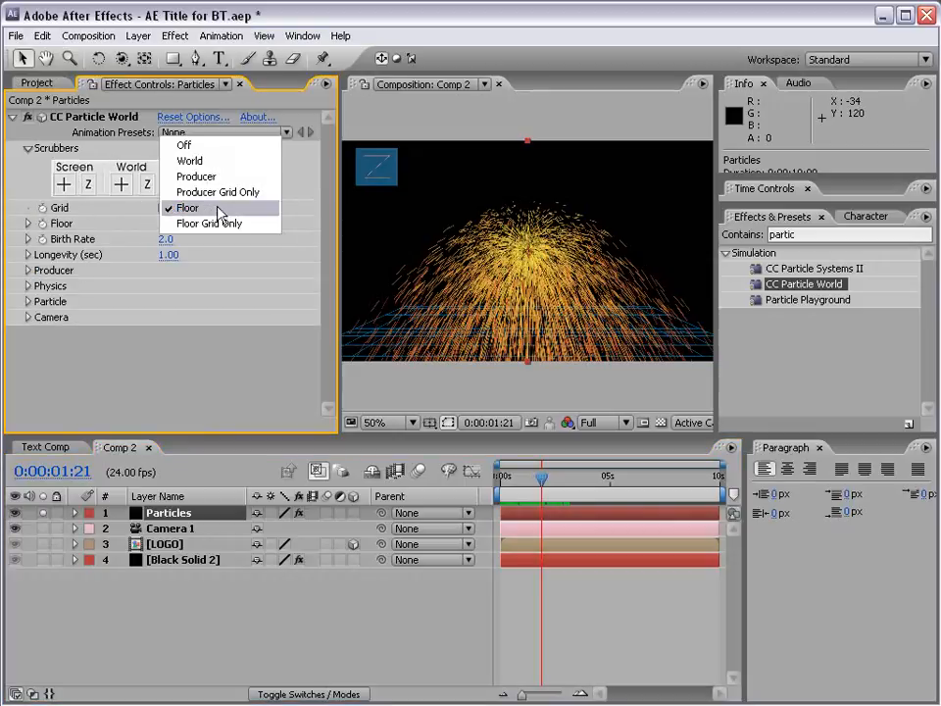
{"action": "left_click", "coordinate": [195, 147]}
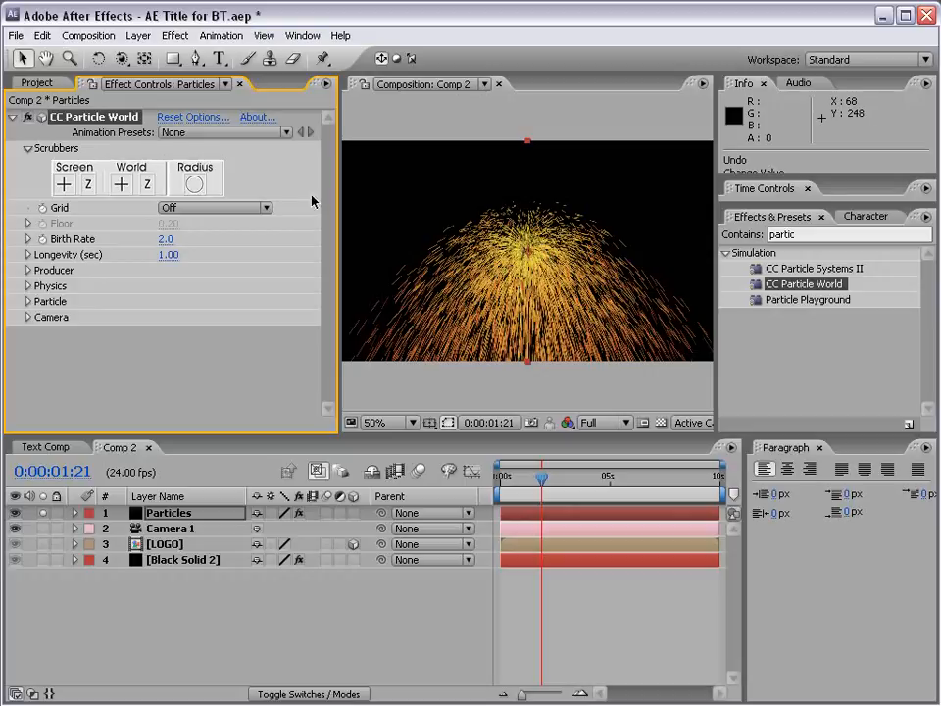
{"action": "left_click", "coordinate": [28, 148]}
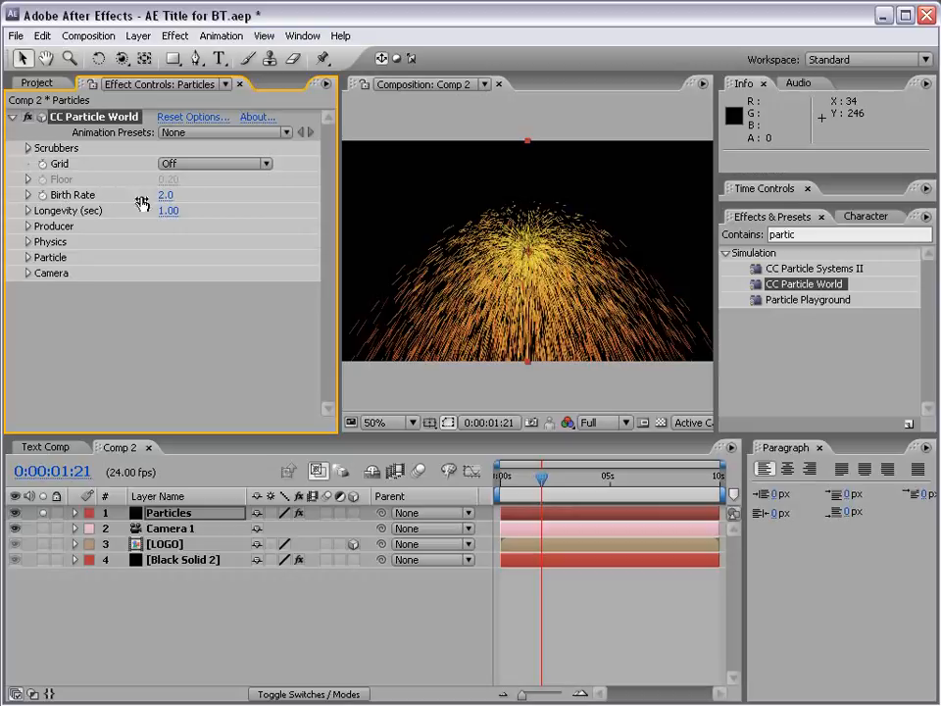
- Set the particles' Birth Rate to 1.1 and Longevity to 0.59 seconds, and expand the Producer settings
{"action": "mouse_move", "coordinate": [168, 201]}
{"action": "left_mouse_down"}
{"action": "mouse_move", "coordinate": [176, 199]}
{"action": "mouse_move", "coordinate": [147, 196]}
{"action": "mouse_move", "coordinate": [155, 196]}
{"action": "left_mouse_up"}
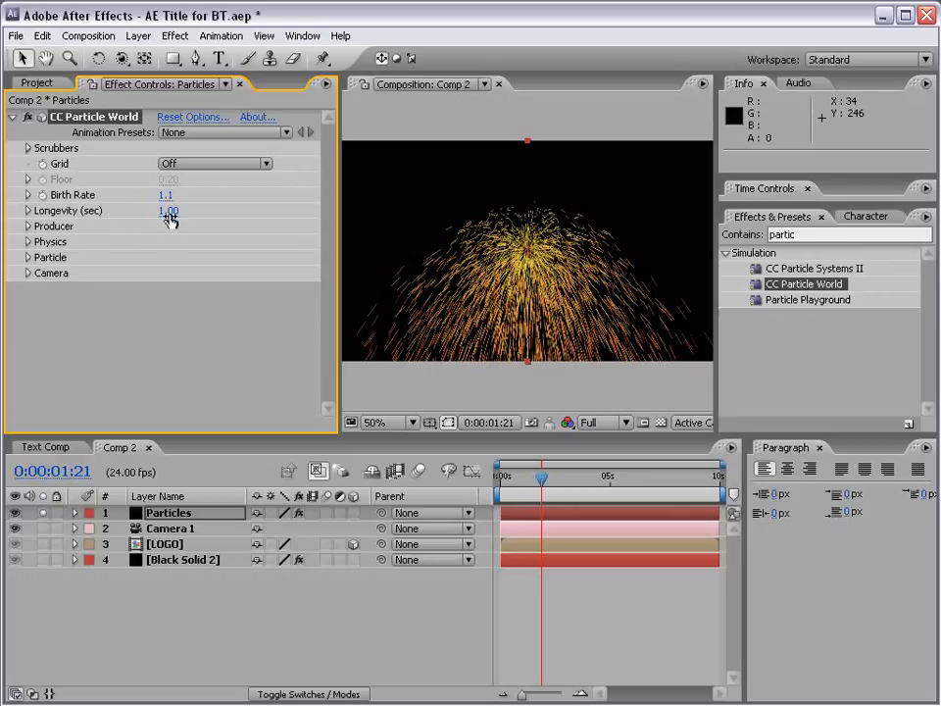
{"action": "mouse_move", "coordinate": [173, 219]}
{"action": "left_mouse_down"}
{"action": "mouse_move", "coordinate": [273, 205]}
{"action": "mouse_move", "coordinate": [169, 232]}
{"action": "left_mouse_up"}
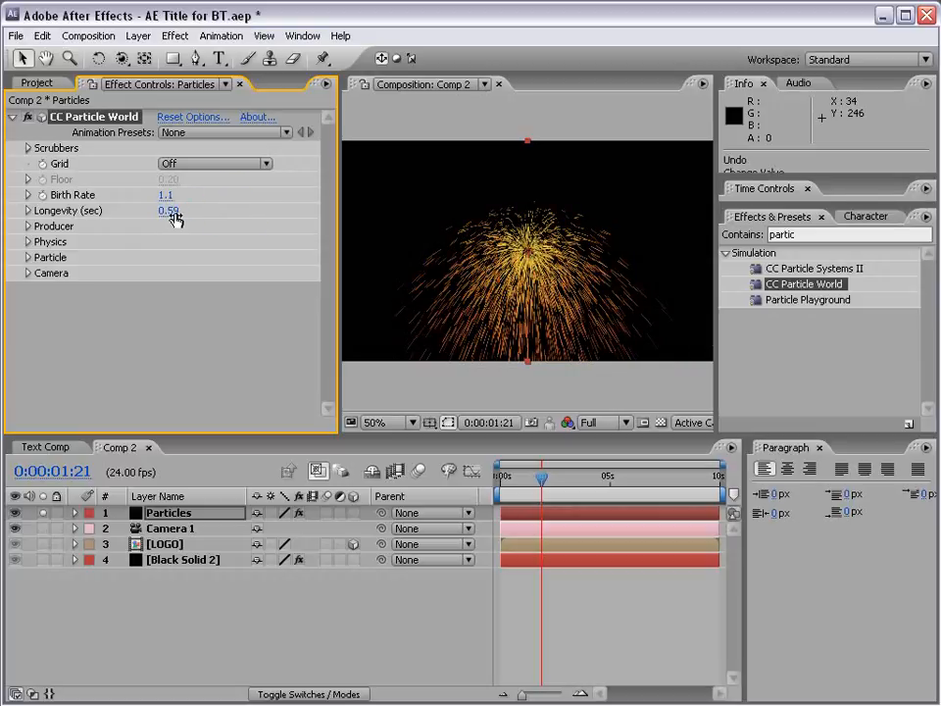
{"action": "left_click", "coordinate": [28, 227]}
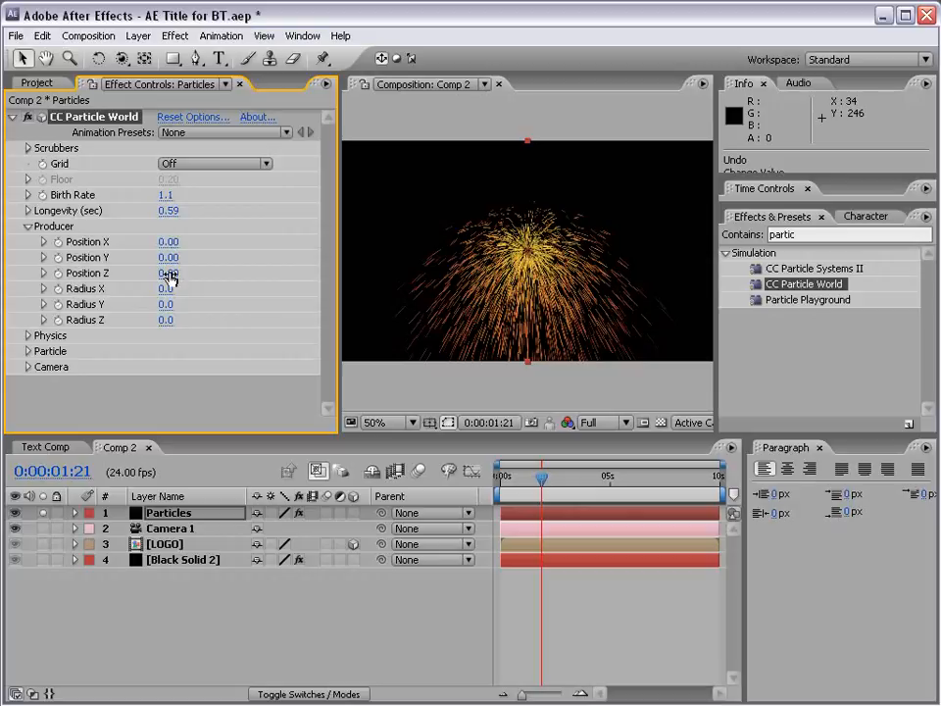
- Try moving the producer to Position Y -0.34 and Position Z -0.22, and undo both changes
{"action": "left_click_drag", "start_coordinate": [173, 257], "coordinate": [143, 274]}
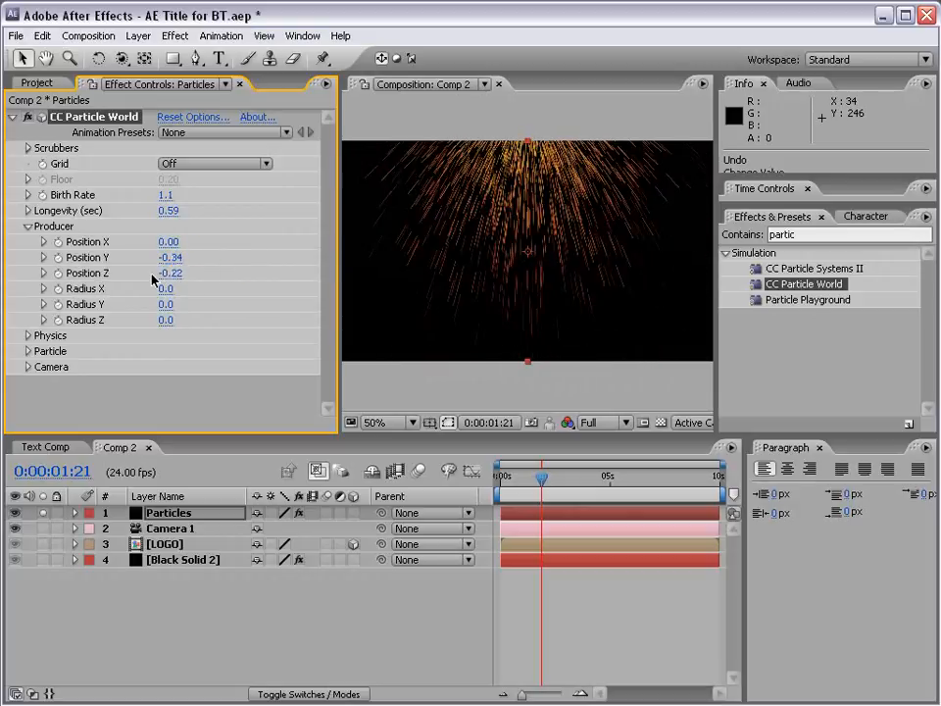
{"action": "key", "text": "ctrl+z"}
{"action": "key", "text": "ctrl+z"}
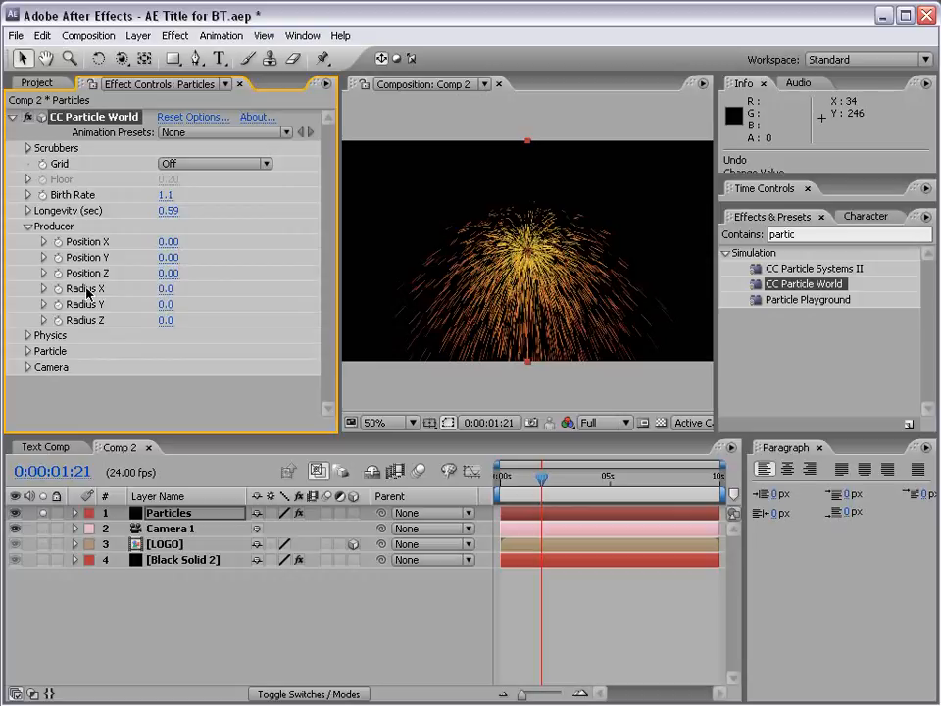
- Set the producer's Radius X to 0.5, Radius Y to 0.3 and Radius Z to 2.2, and collapse its settings
{"action": "left_click_drag", "start_coordinate": [168, 293], "coordinate": [353, 305]}
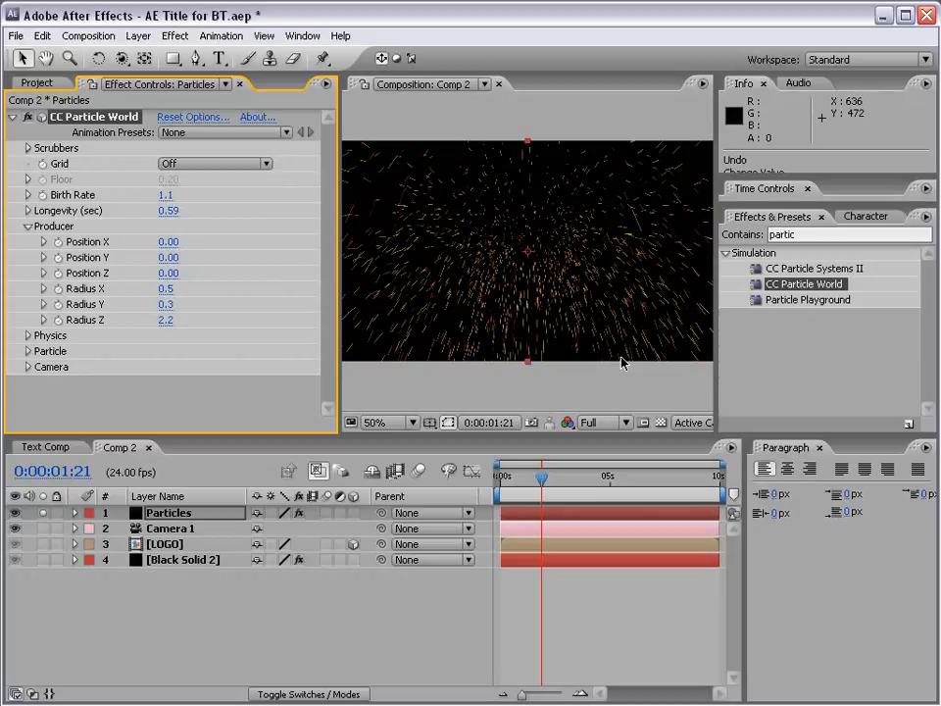
{"action": "left_click", "coordinate": [27, 227]}
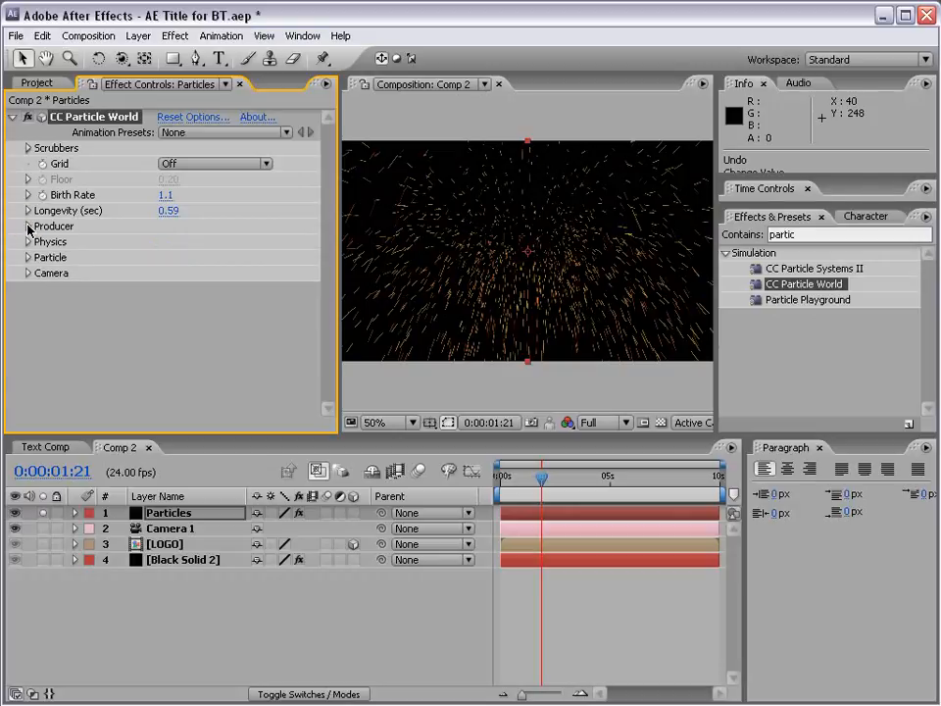
- Change the Physics animation of the particles to Twirl and preview the motion around 0:00:02:21
{"action": "left_click", "coordinate": [28, 243]}
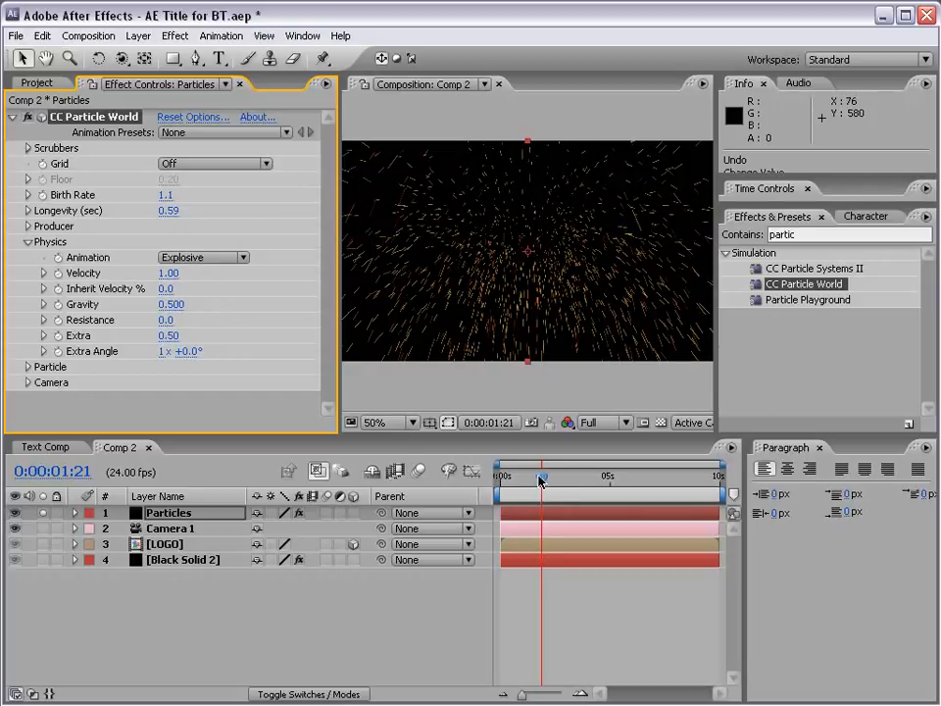
{"action": "left_click_drag", "start_coordinate": [542, 480], "coordinate": [563, 481]}
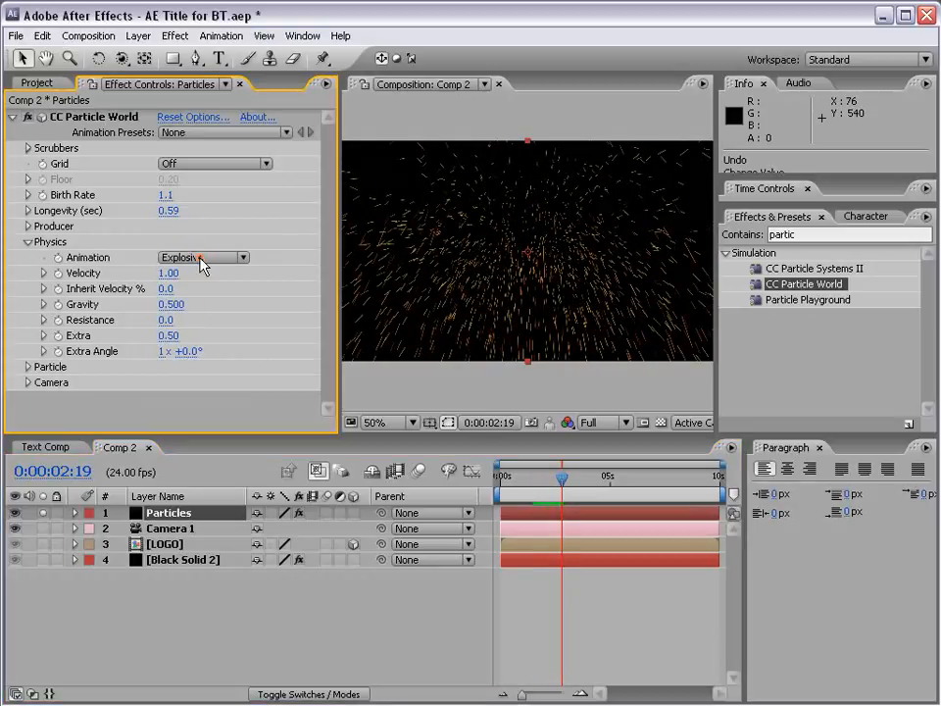
{"action": "left_click", "coordinate": [202, 259]}
{"action": "left_click", "coordinate": [246, 332]}
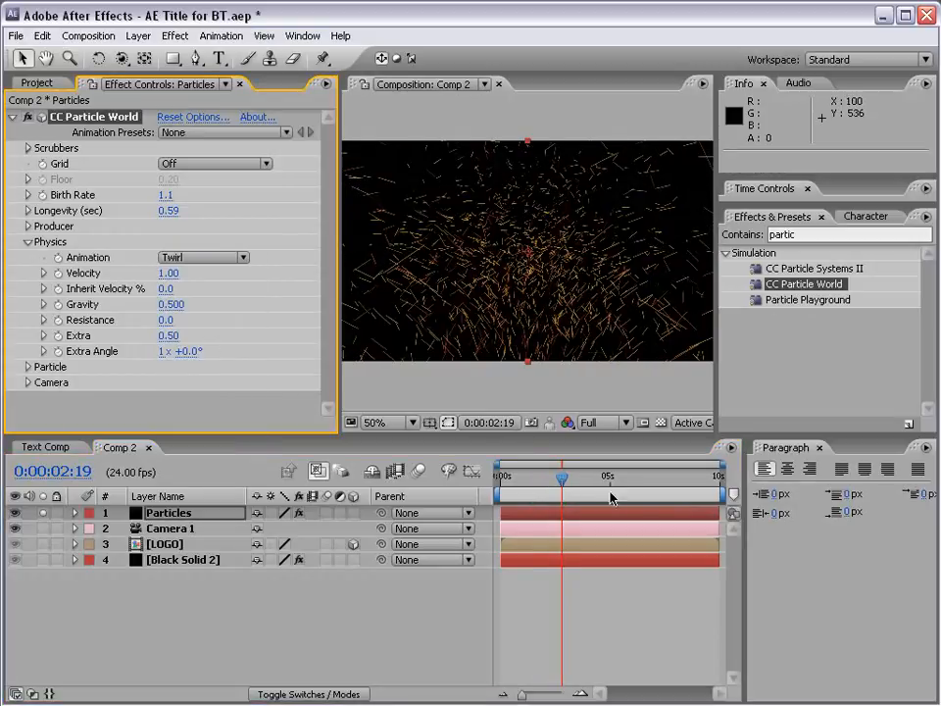
{"action": "mouse_move", "coordinate": [562, 479]}
{"action": "left_mouse_down"}
{"action": "mouse_move", "coordinate": [600, 479]}
{"action": "mouse_move", "coordinate": [562, 480]}
{"action": "left_mouse_up"}
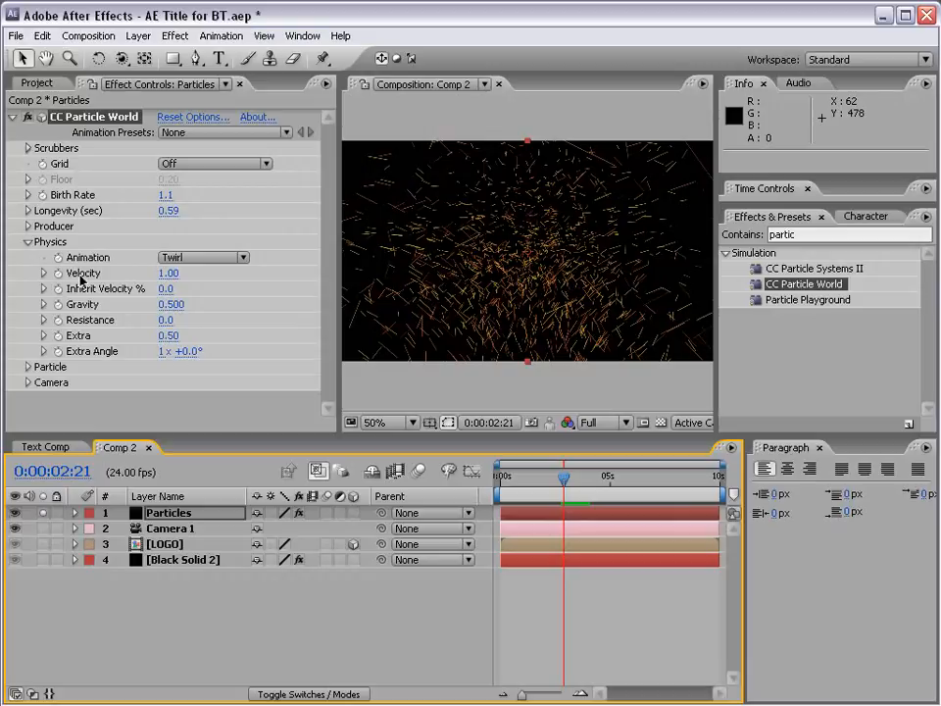
- Set the particles' Velocity to 0 and preview the motion up to 0:00:03:21
{"action": "left_click", "coordinate": [169, 273]}
{"action": "type", "text": "0"}
{"action": "key", "text": "Return"}
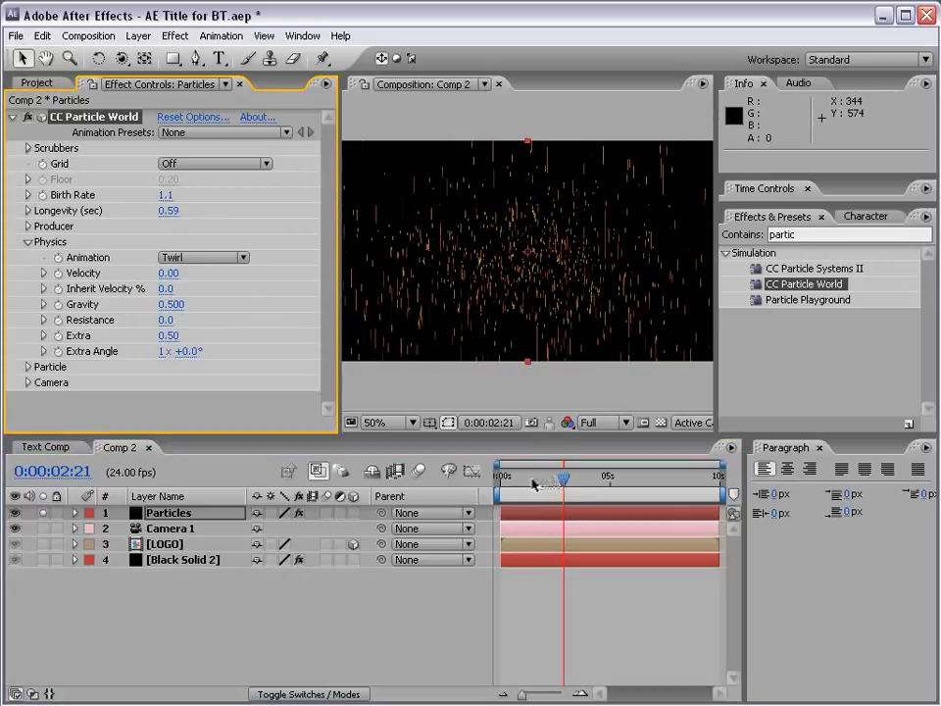
{"action": "mouse_move", "coordinate": [540, 481]}
{"action": "left_mouse_down"}
{"action": "mouse_move", "coordinate": [528, 482]}
{"action": "mouse_move", "coordinate": [542, 483]}
{"action": "left_mouse_up"}
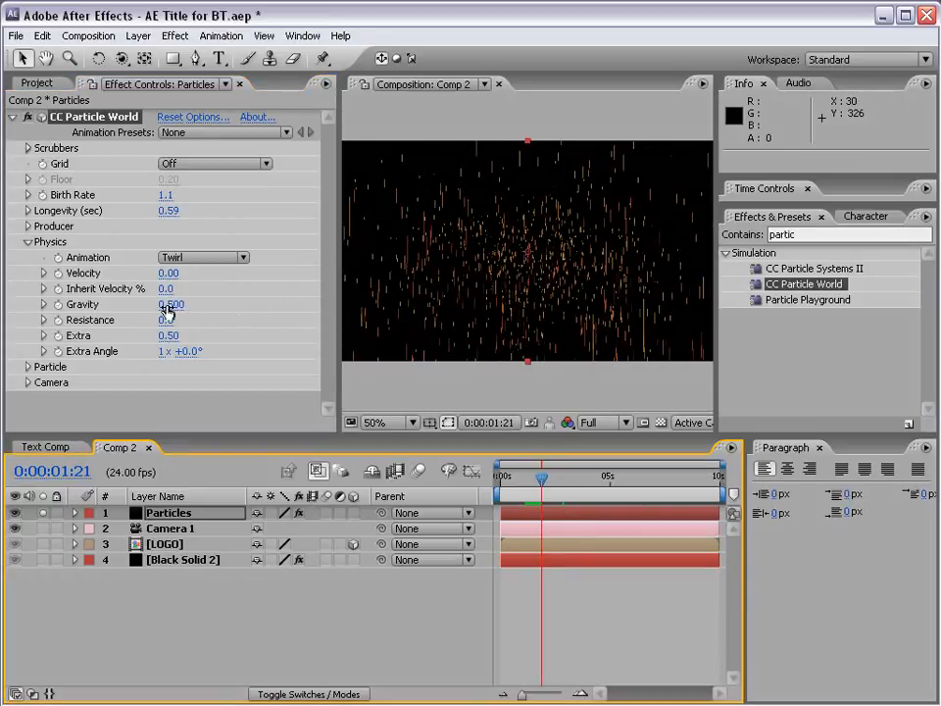
{"action": "left_click_drag", "start_coordinate": [542, 480], "coordinate": [585, 481]}
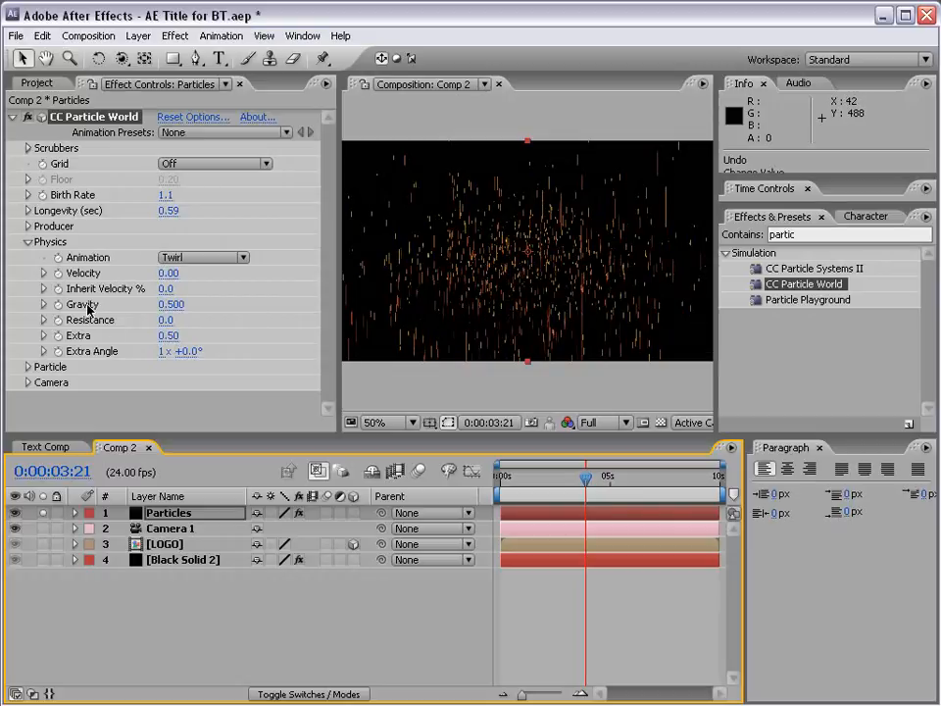
- Try a Gravity of 0 for the particles, settle on 0.170 and expand the Particle settings
{"action": "left_click", "coordinate": [167, 305]}
{"action": "type", "text": "0"}
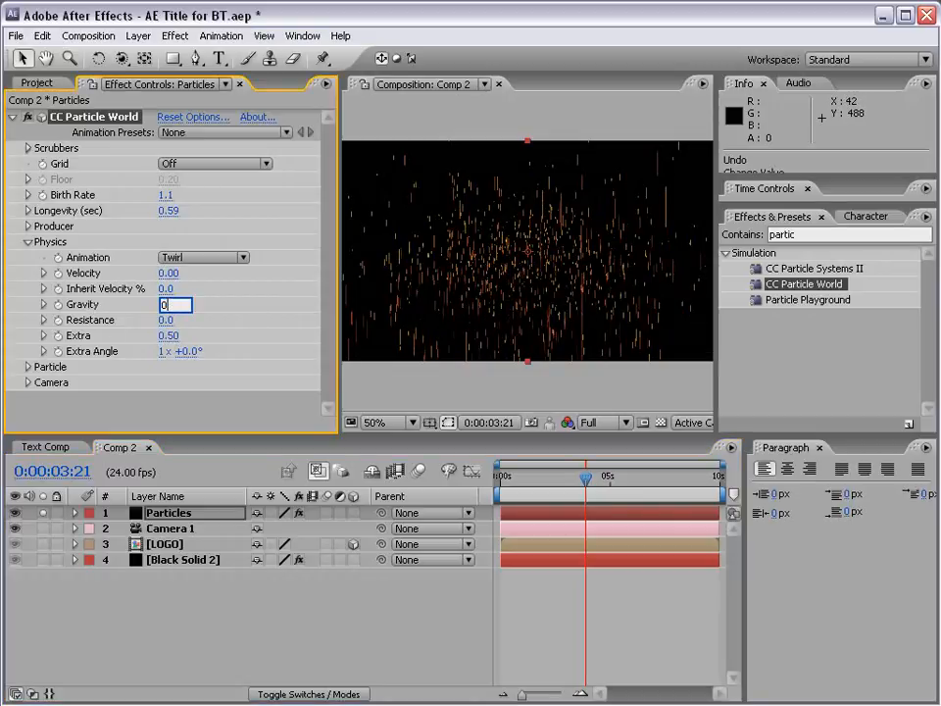
{"action": "key", "text": "Return"}
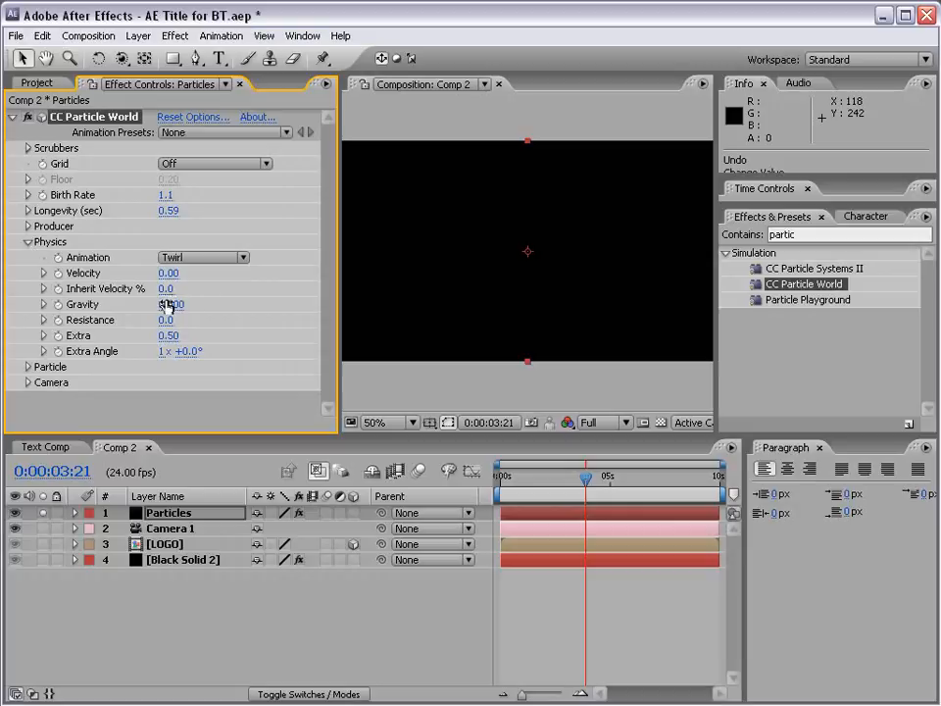
{"action": "left_click_drag", "start_coordinate": [168, 303], "coordinate": [232, 299]}
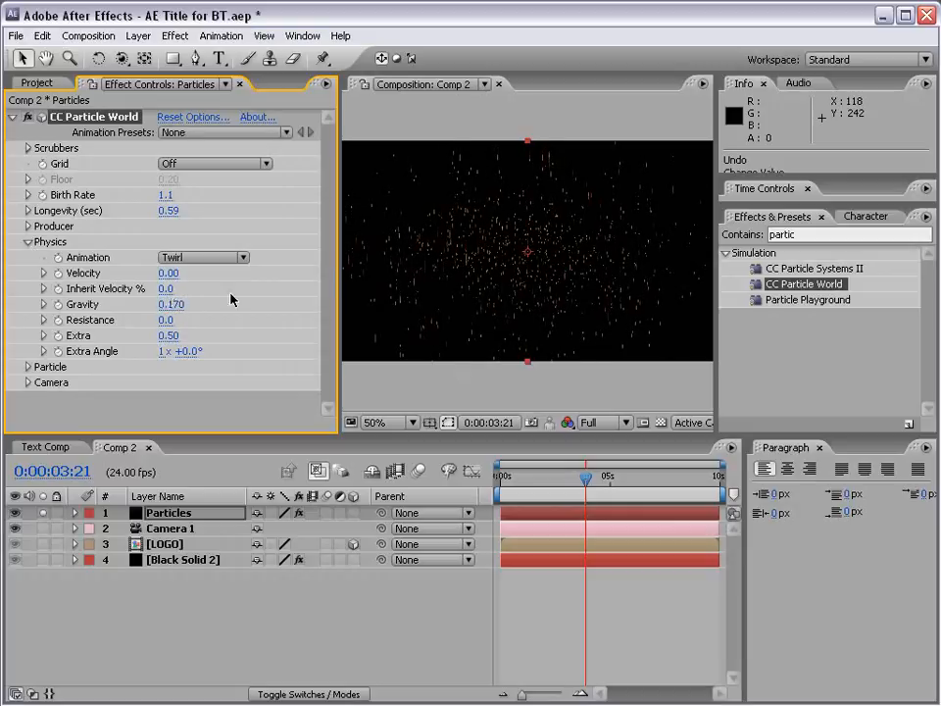
{"action": "left_click", "coordinate": [27, 367]}
{"action": "scroll", "coordinate": [37, 298], "scroll_direction": "down", "scroll_amount": 3}
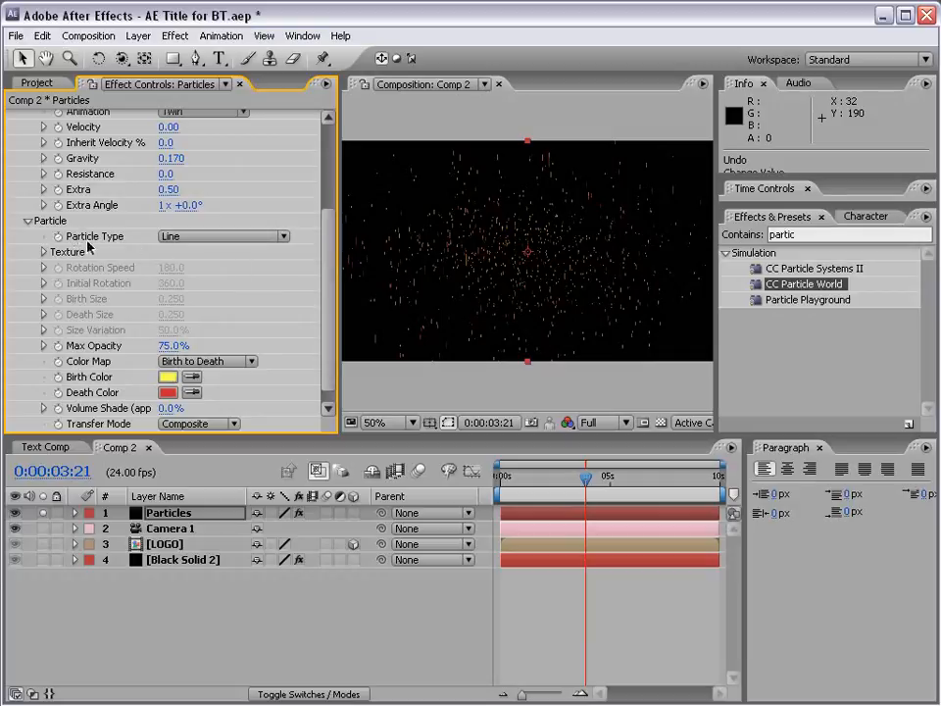
- Try the Cube and Star particle types, previewing each one a few frames along the timeline
{"action": "left_click", "coordinate": [193, 243]}
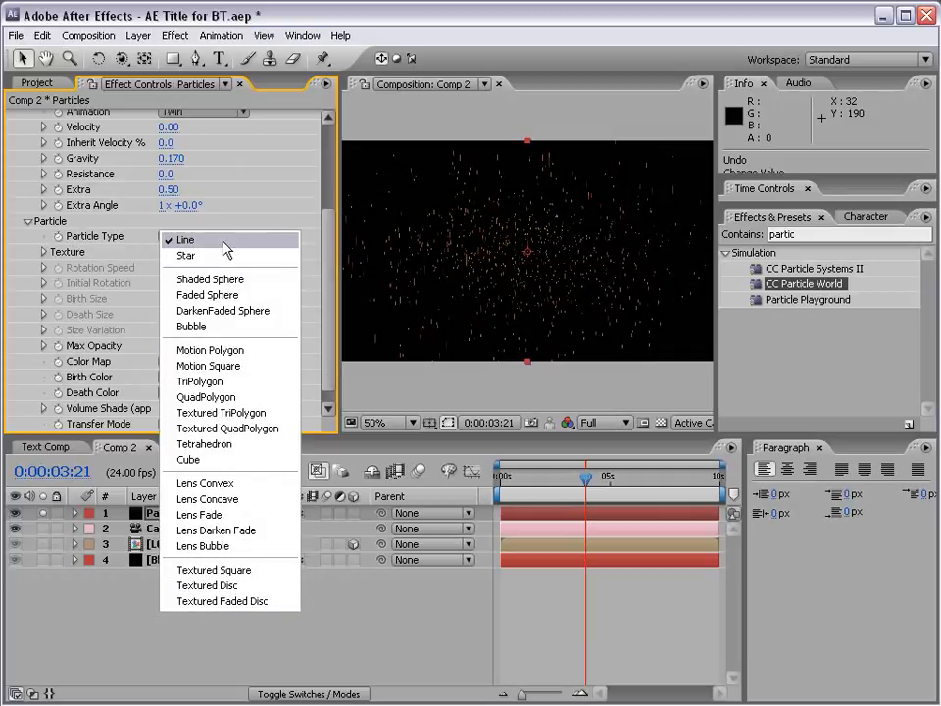
{"action": "left_click", "coordinate": [187, 459]}
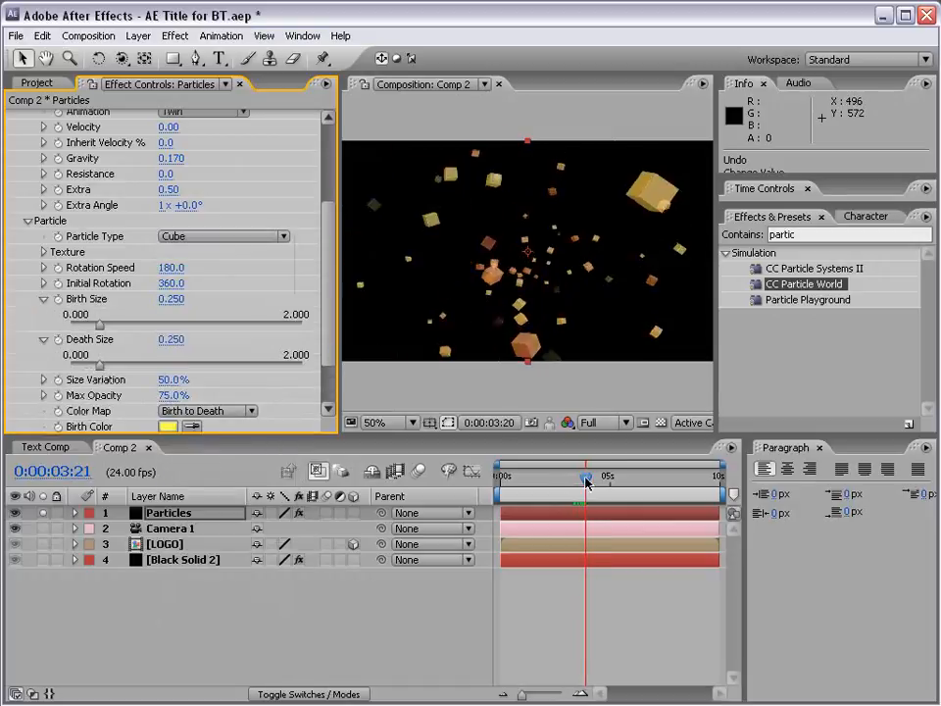
{"action": "left_click", "coordinate": [593, 477]}
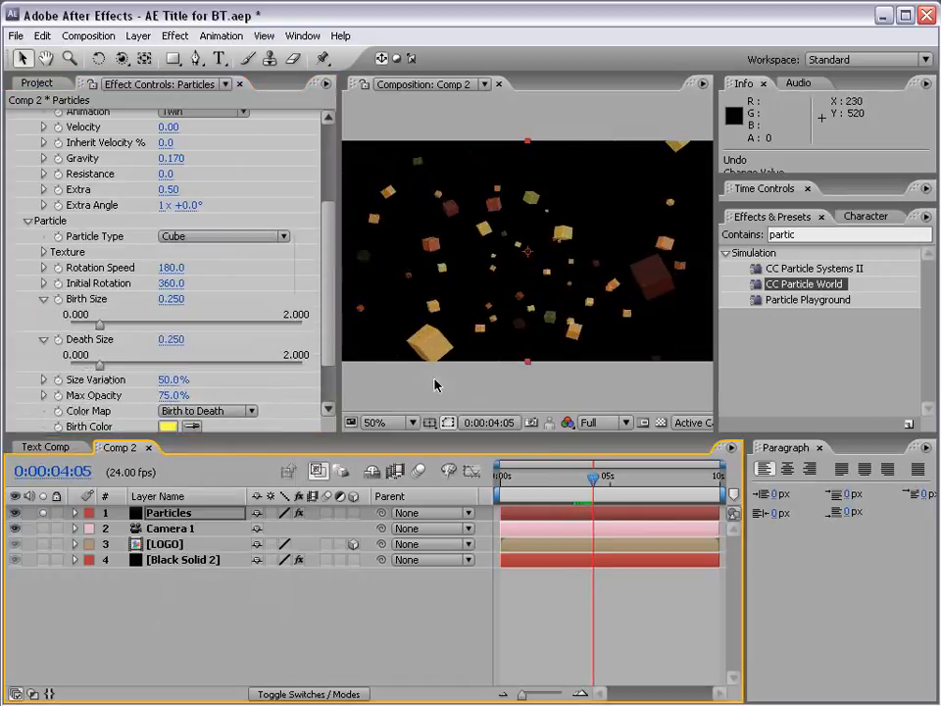
{"action": "left_click", "coordinate": [184, 238]}
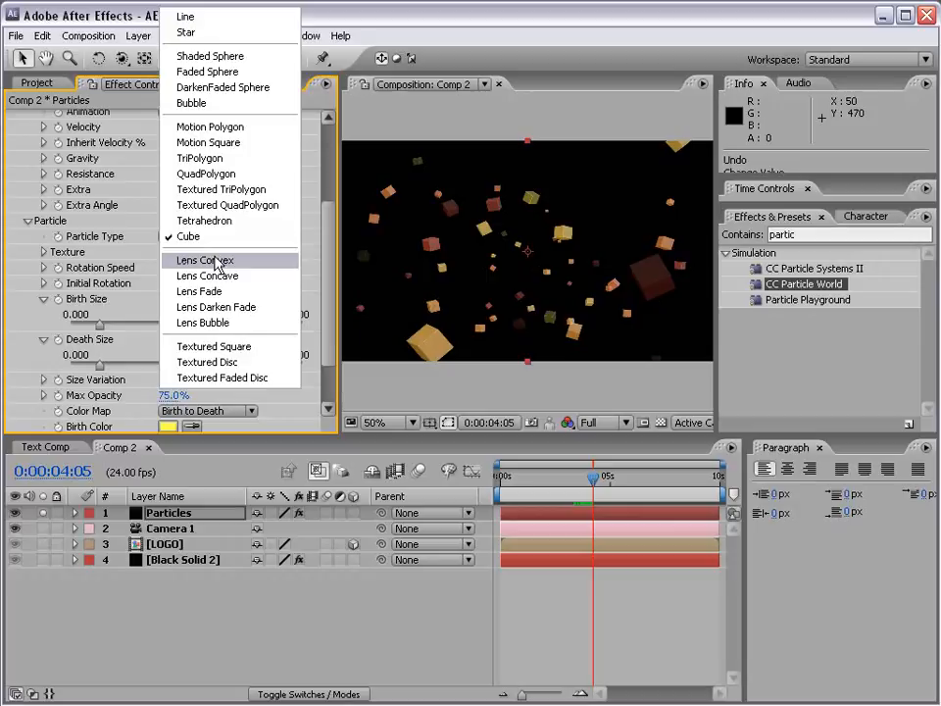
{"action": "left_click", "coordinate": [233, 33]}
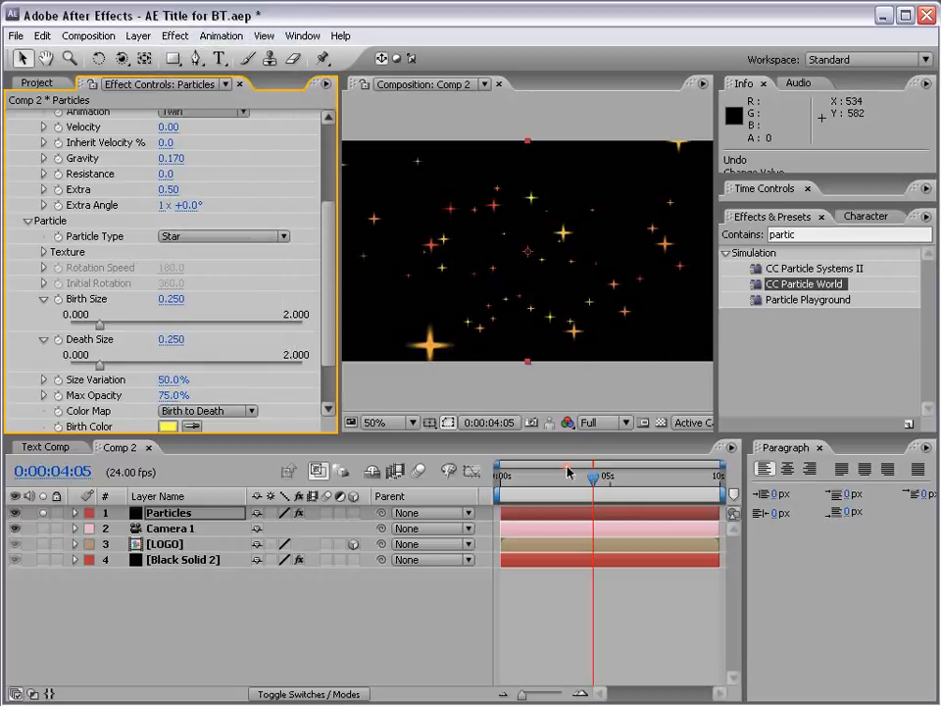
{"action": "left_click_drag", "start_coordinate": [567, 471], "coordinate": [596, 478]}
- Set the Particle Type to Lens Convex and bring the size, opacity and color settings into view
{"action": "left_click", "coordinate": [204, 238]}
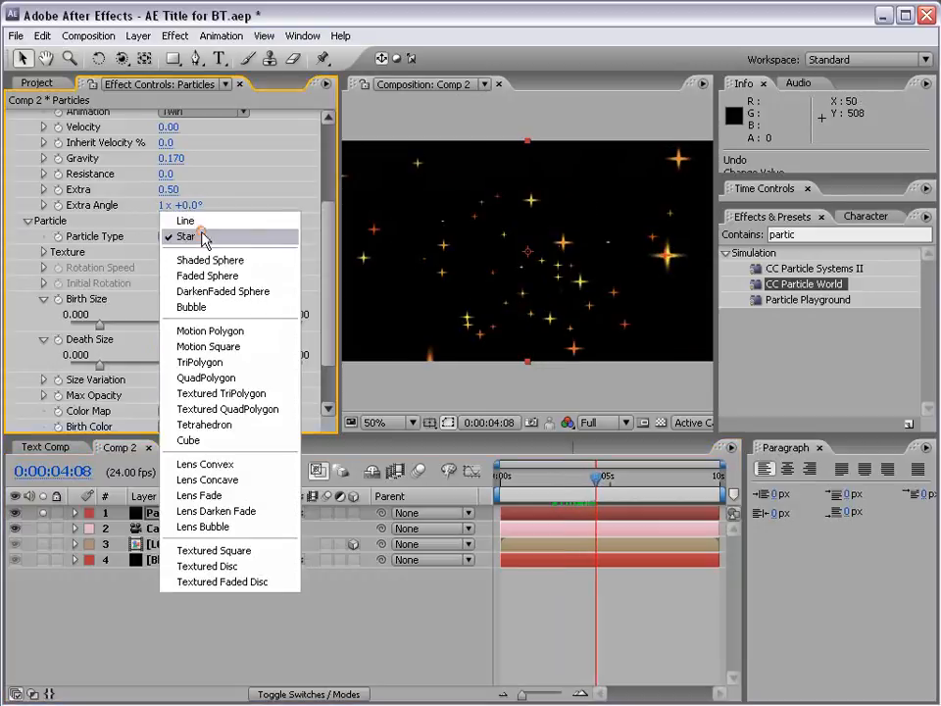
{"action": "left_click", "coordinate": [209, 468]}
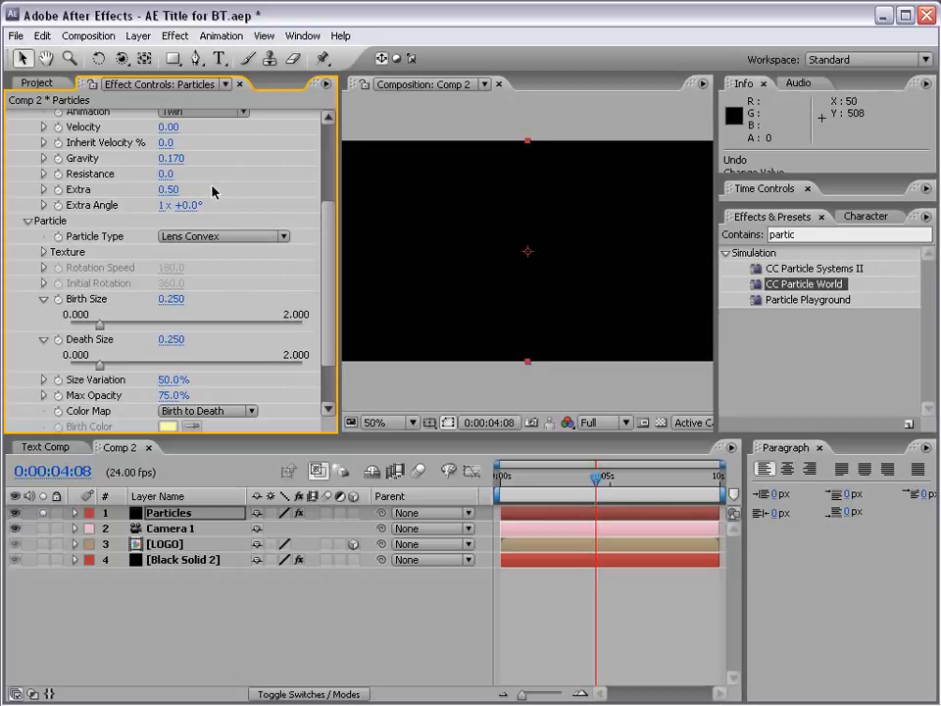
{"action": "scroll", "coordinate": [333, 256], "scroll_direction": "down", "scroll_amount": 2}
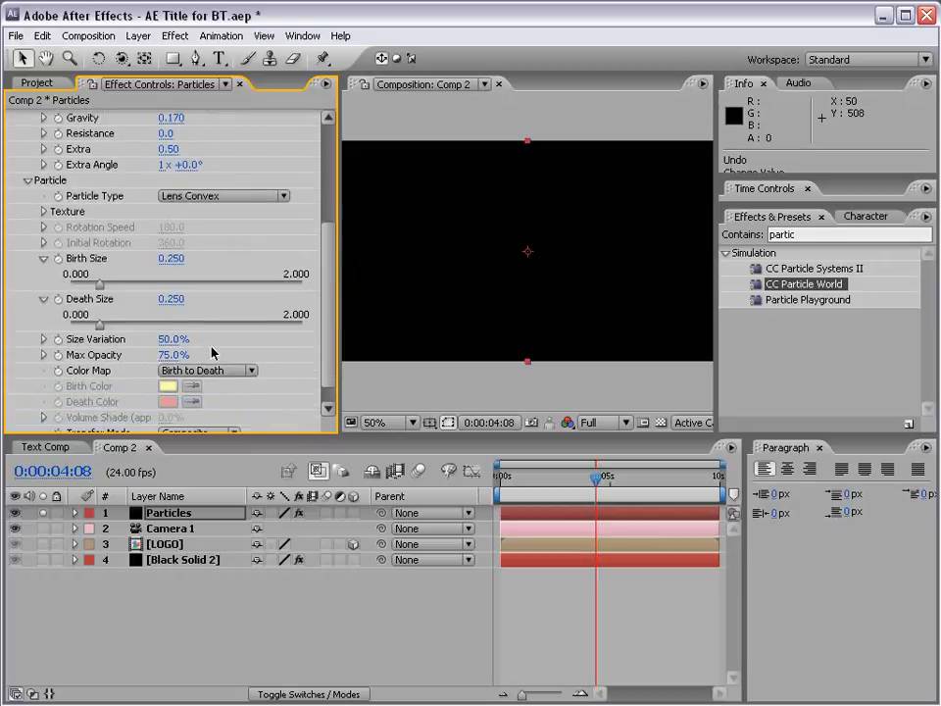
{"action": "left_click", "coordinate": [217, 373]}
{"action": "left_click", "coordinate": [194, 355]}
{"action": "left_click", "coordinate": [201, 370]}
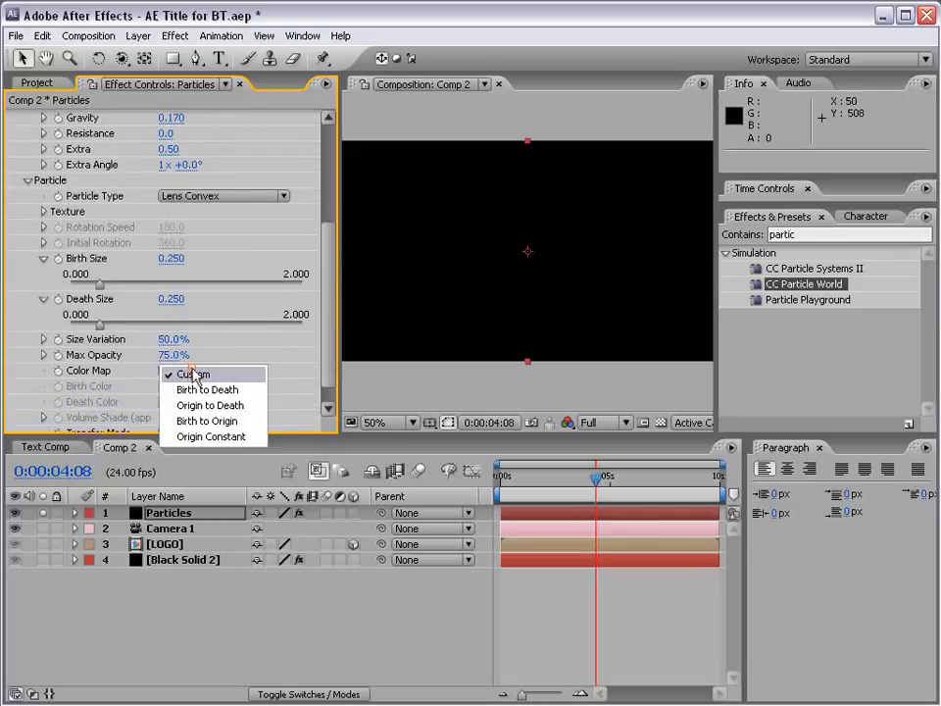
{"action": "left_click", "coordinate": [196, 387]}
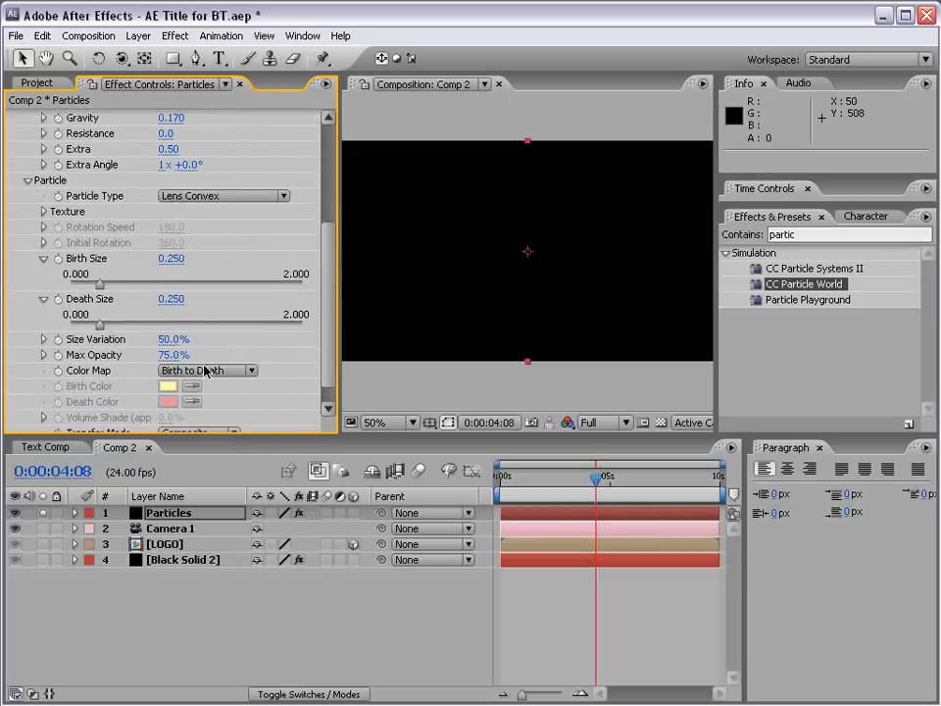
- Change the Particles layer's solid color from black to a very pale green in its Solid Settings
{"action": "left_click", "coordinate": [138, 36]}
{"action": "left_click", "coordinate": [136, 39]}
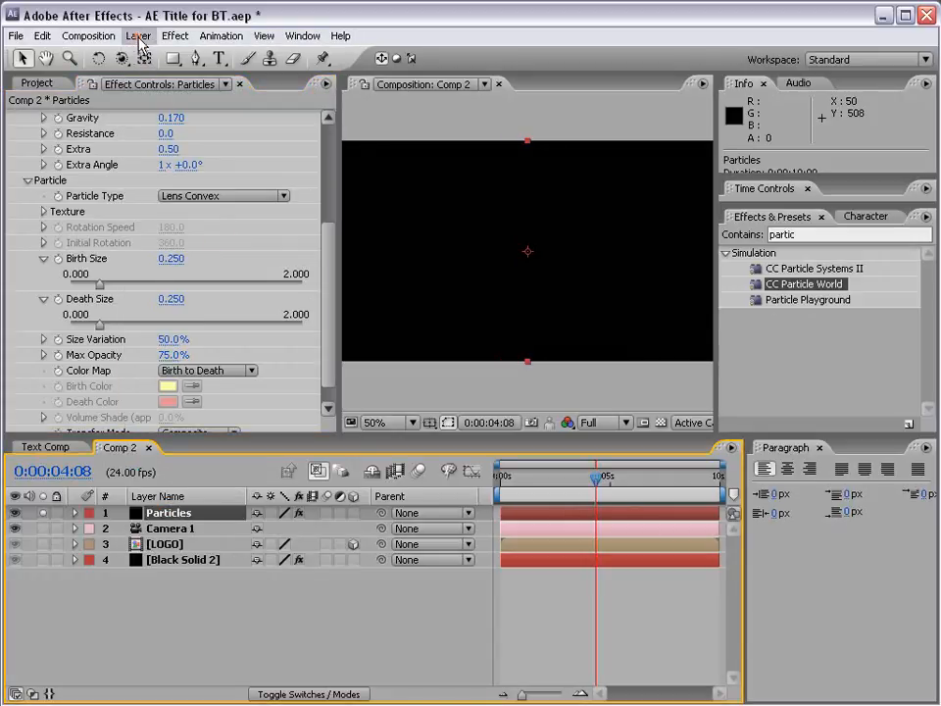
{"action": "left_click", "coordinate": [138, 37]}
{"action": "left_click", "coordinate": [151, 71]}
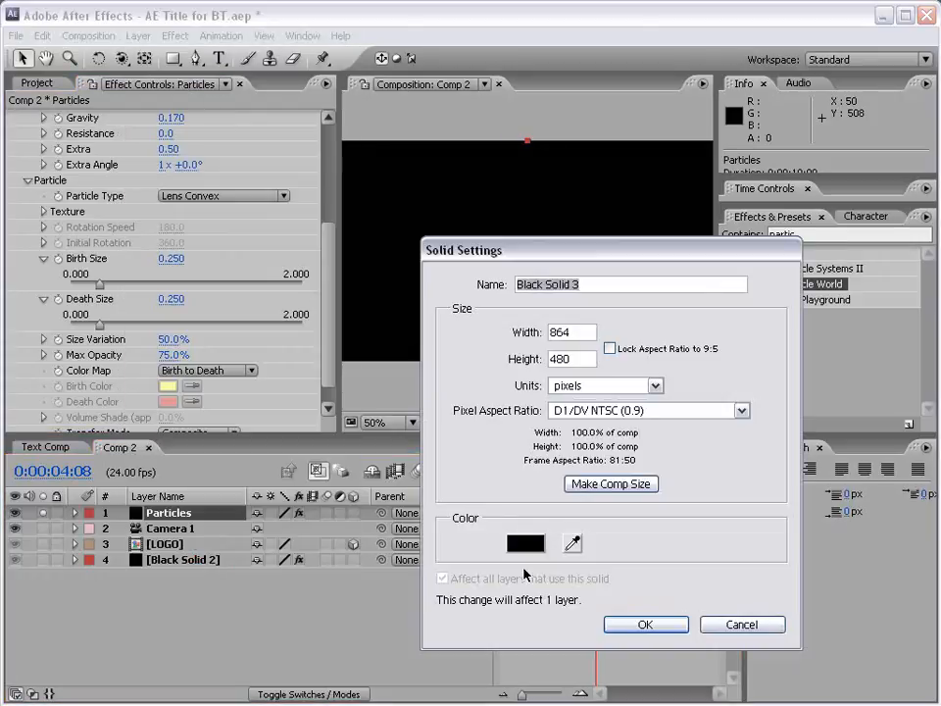
{"action": "left_click", "coordinate": [525, 542]}
{"action": "left_click", "coordinate": [456, 593]}
{"action": "mouse_move", "coordinate": [457, 591]}
{"action": "left_mouse_down"}
{"action": "mouse_move", "coordinate": [456, 582]}
{"action": "mouse_move", "coordinate": [456, 606]}
{"action": "left_mouse_up"}
{"action": "left_click_drag", "start_coordinate": [247, 443], "coordinate": [238, 422]}
{"action": "left_click", "coordinate": [606, 434]}
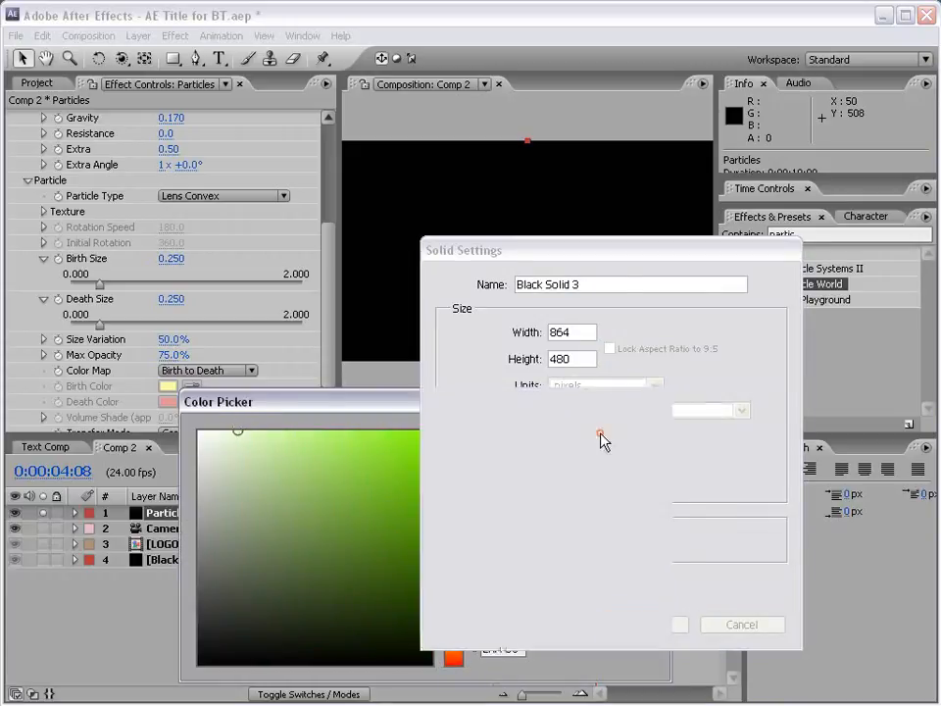
{"action": "left_click", "coordinate": [647, 625]}
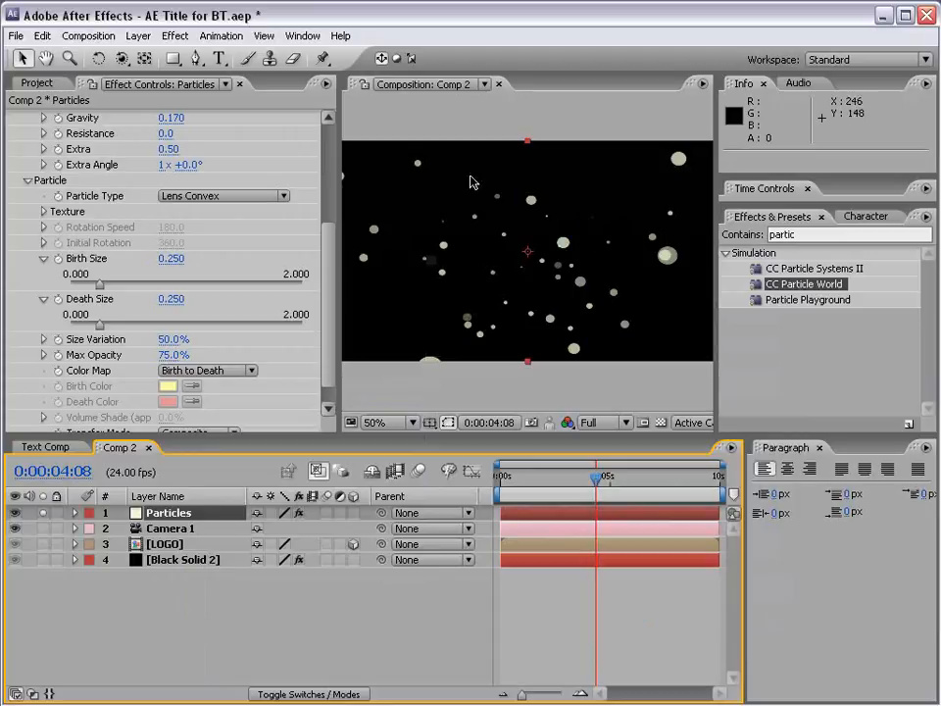
- Set the particles' Gravity to 0 and preview the motion along the timeline, stopping at 0:00:02:22
{"action": "mouse_move", "coordinate": [569, 483]}
{"action": "left_mouse_down"}
{"action": "mouse_move", "coordinate": [559, 481]}
{"action": "mouse_move", "coordinate": [588, 480]}
{"action": "left_mouse_up"}
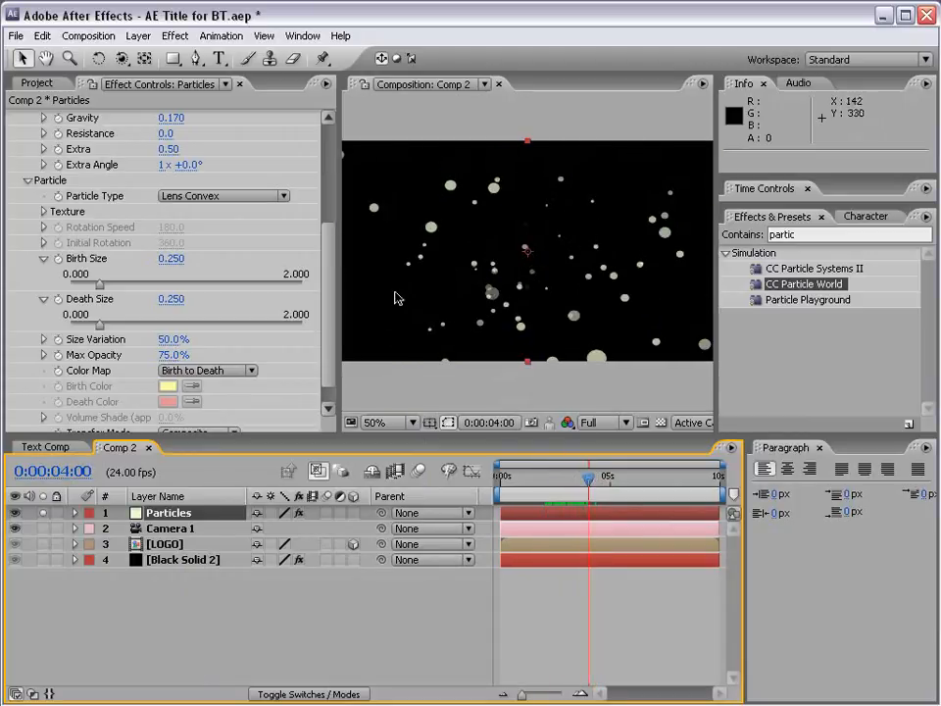
{"action": "left_click", "coordinate": [170, 118]}
{"action": "type", "text": "0"}
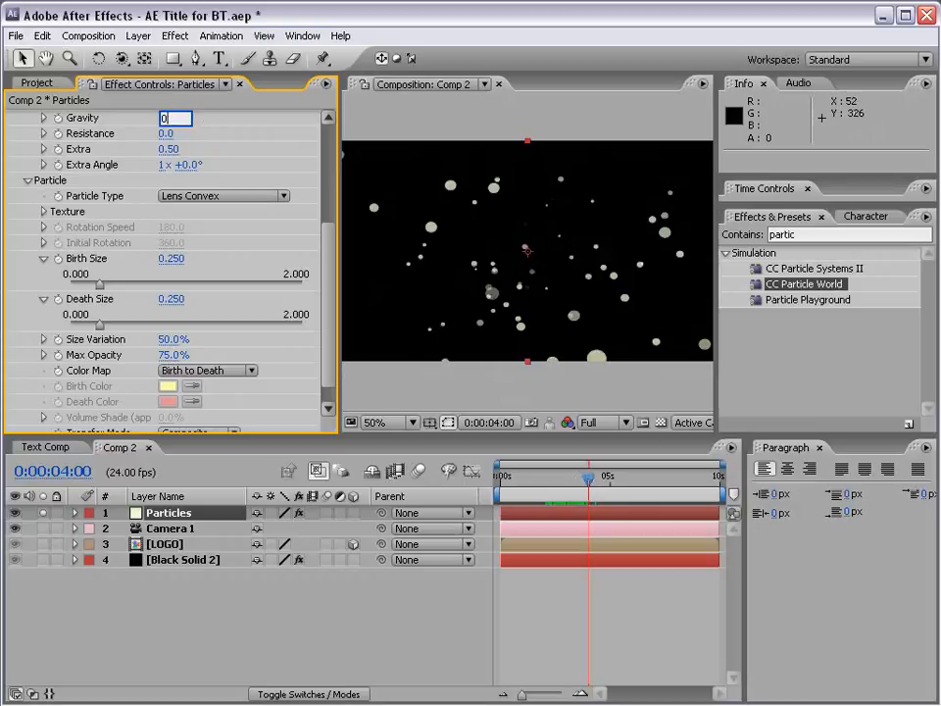
{"action": "key", "text": "Return"}
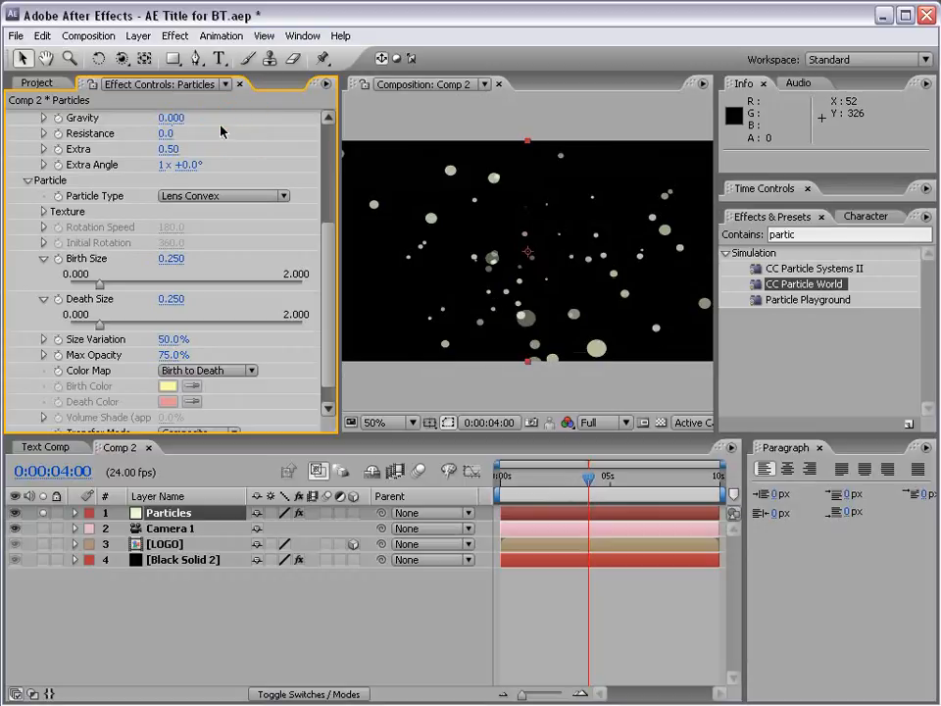
{"action": "left_click", "coordinate": [588, 482]}
{"action": "left_click_drag", "start_coordinate": [587, 481], "coordinate": [651, 482]}
{"action": "left_click_drag", "start_coordinate": [519, 484], "coordinate": [566, 481]}
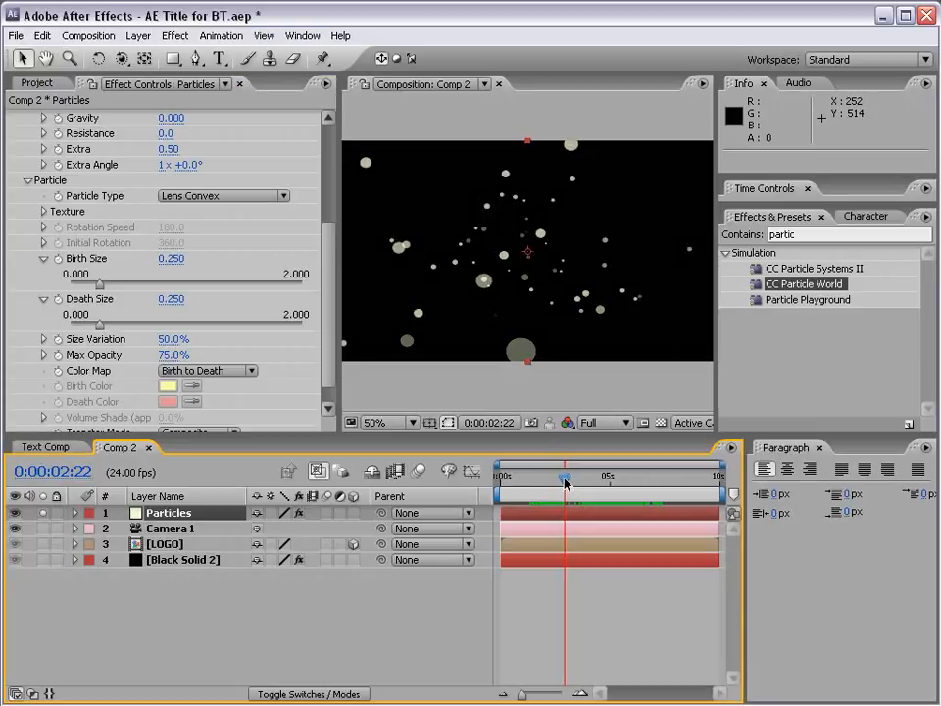
- Examine the particles' Texture settings and the available particle types, including the textured ones, keeping Lens Convex
{"action": "scroll", "coordinate": [321, 236], "scroll_direction": "down", "scroll_amount": 1}
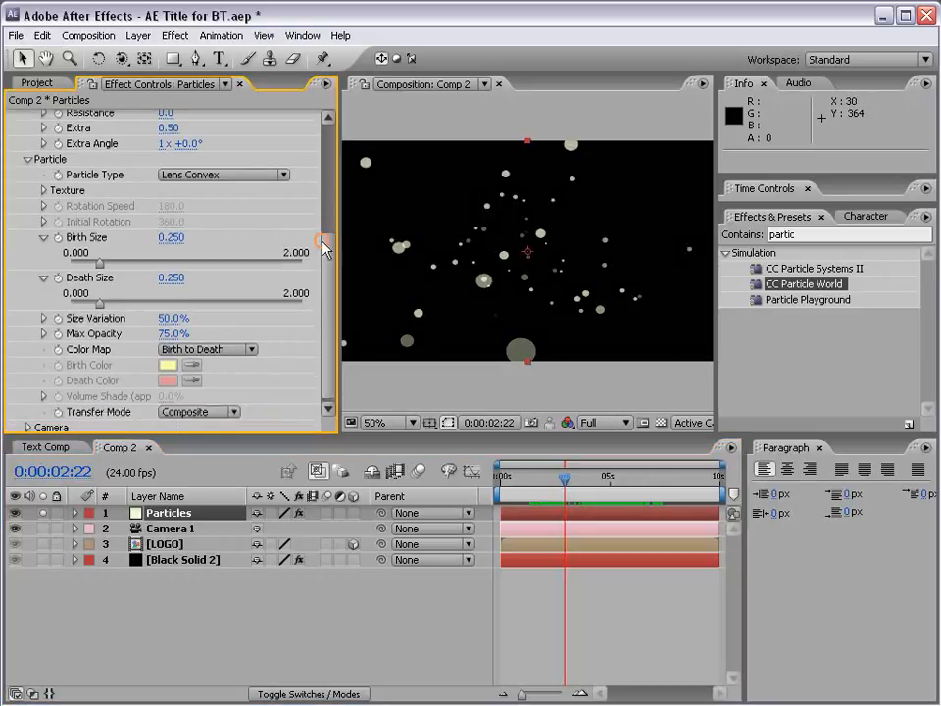
{"action": "left_click", "coordinate": [43, 191]}
{"action": "left_click", "coordinate": [183, 177]}
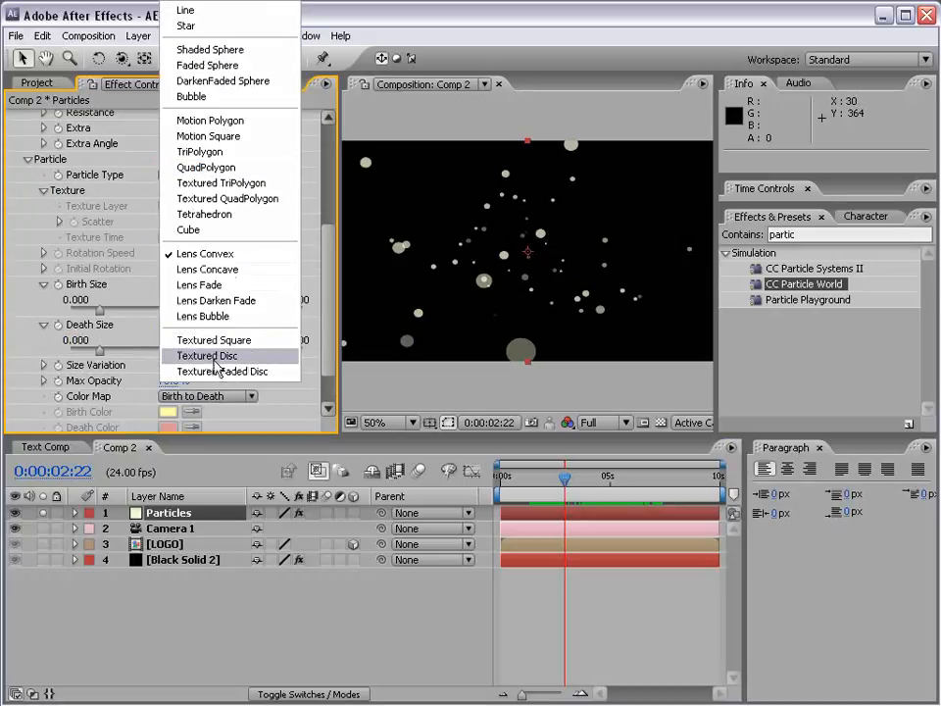
{"action": "left_click", "coordinate": [196, 256]}
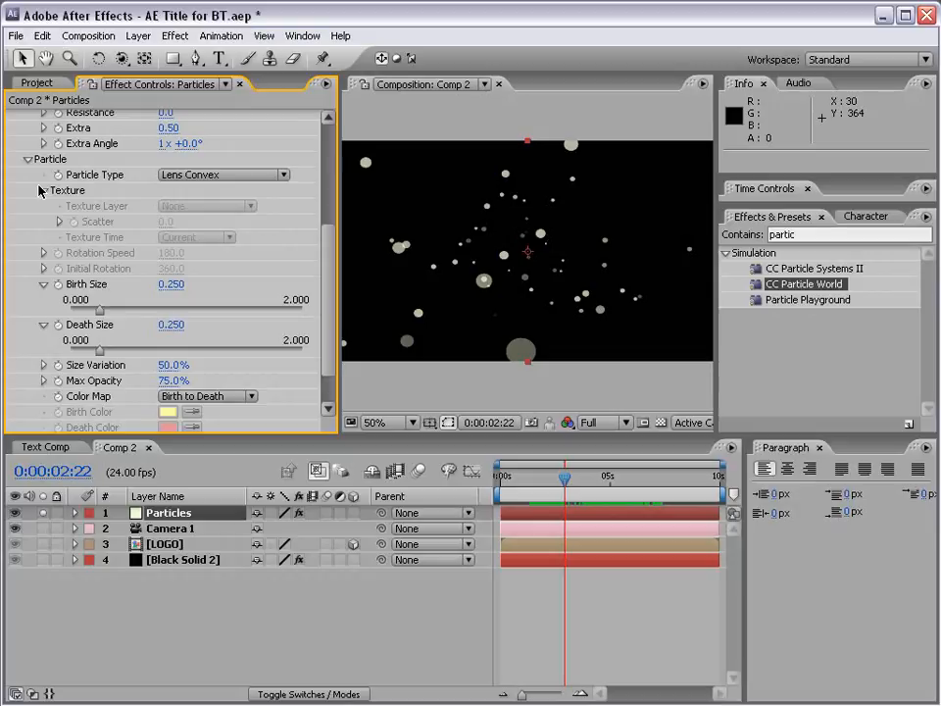
{"action": "left_click", "coordinate": [42, 192]}
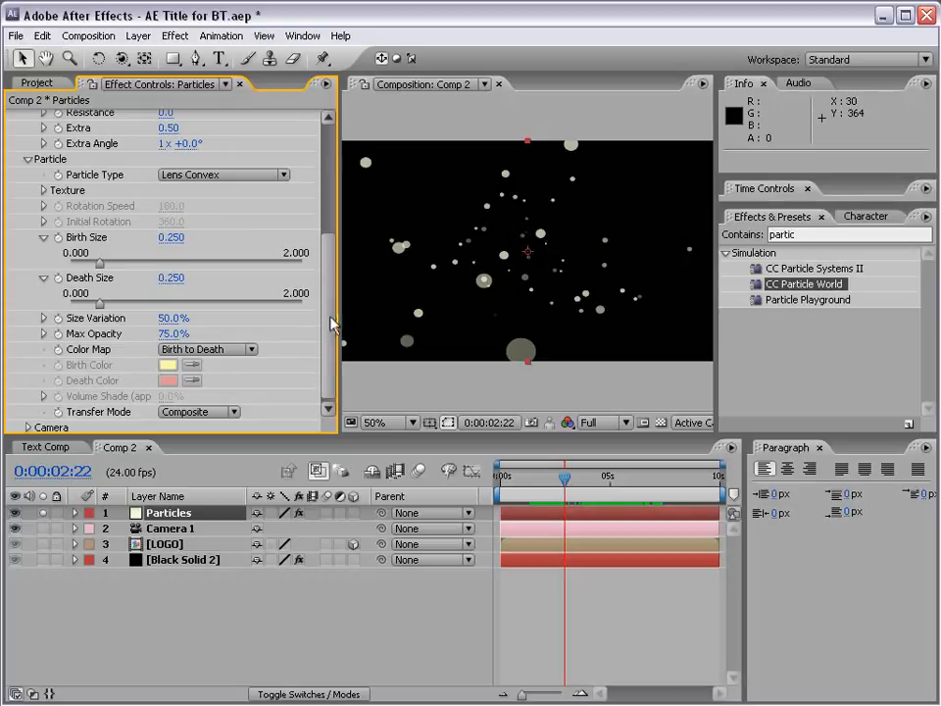
- Set the particles' Birth Size to 0.429, Size Variation to 83% and Death Size to 0.175
{"action": "left_click_drag", "start_coordinate": [326, 320], "coordinate": [326, 323]}
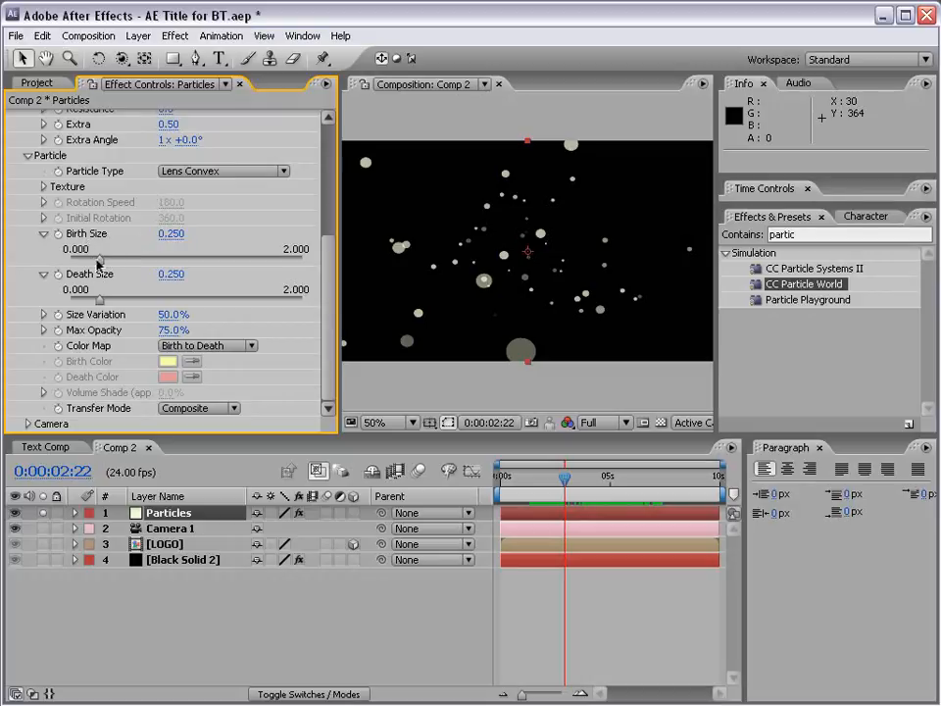
{"action": "left_click_drag", "start_coordinate": [98, 263], "coordinate": [120, 260]}
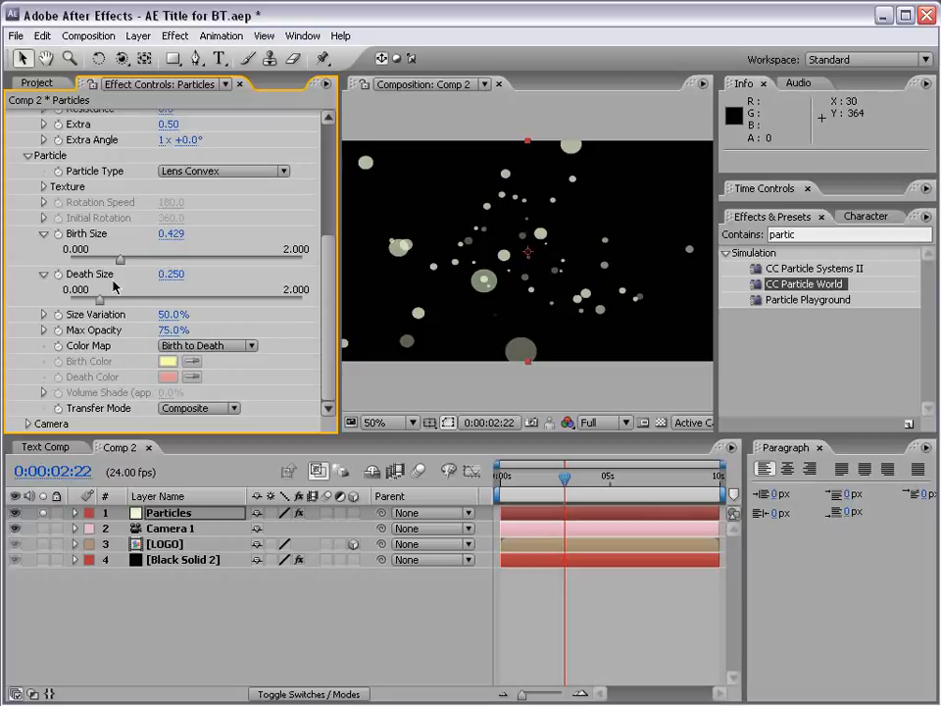
{"action": "left_click_drag", "start_coordinate": [171, 315], "coordinate": [204, 314]}
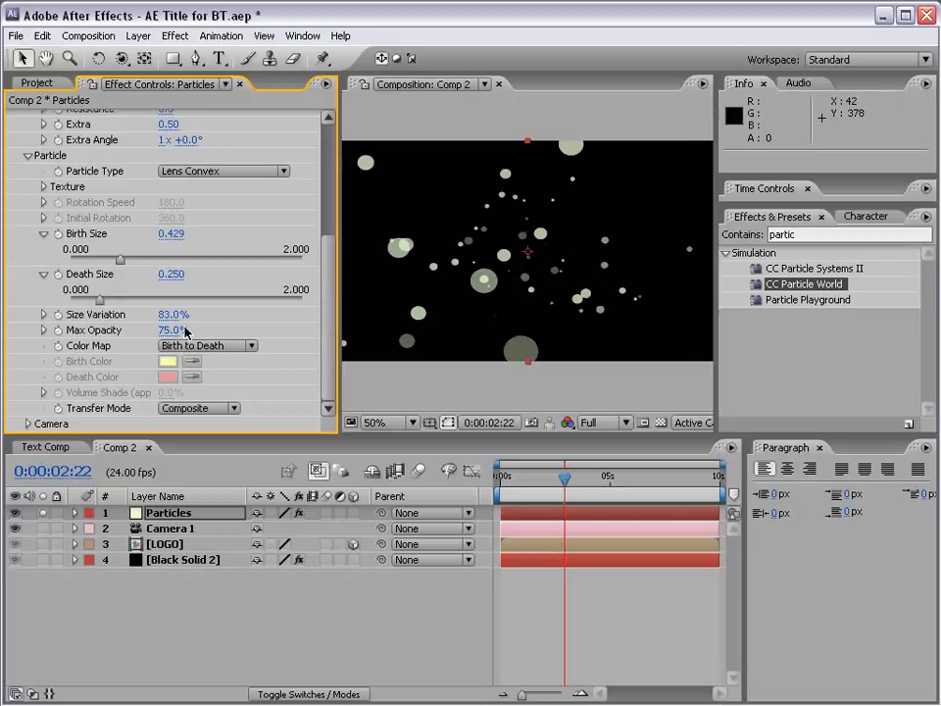
{"action": "mouse_move", "coordinate": [98, 302]}
{"action": "left_mouse_down"}
{"action": "mouse_move", "coordinate": [238, 304]}
{"action": "mouse_move", "coordinate": [91, 306]}
{"action": "left_mouse_up"}
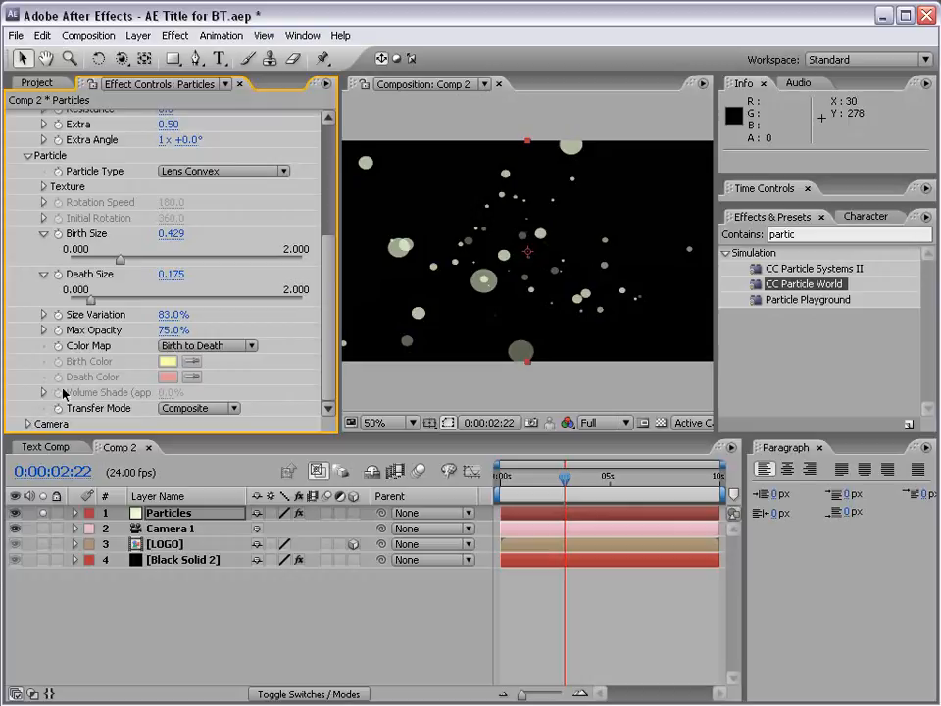
- Review the Color Map and Particle Type options and the effect's Camera settings, collapsing the Particle and Camera groups
{"action": "left_click", "coordinate": [231, 346]}
{"action": "left_click", "coordinate": [209, 347]}
{"action": "left_click", "coordinate": [210, 176]}
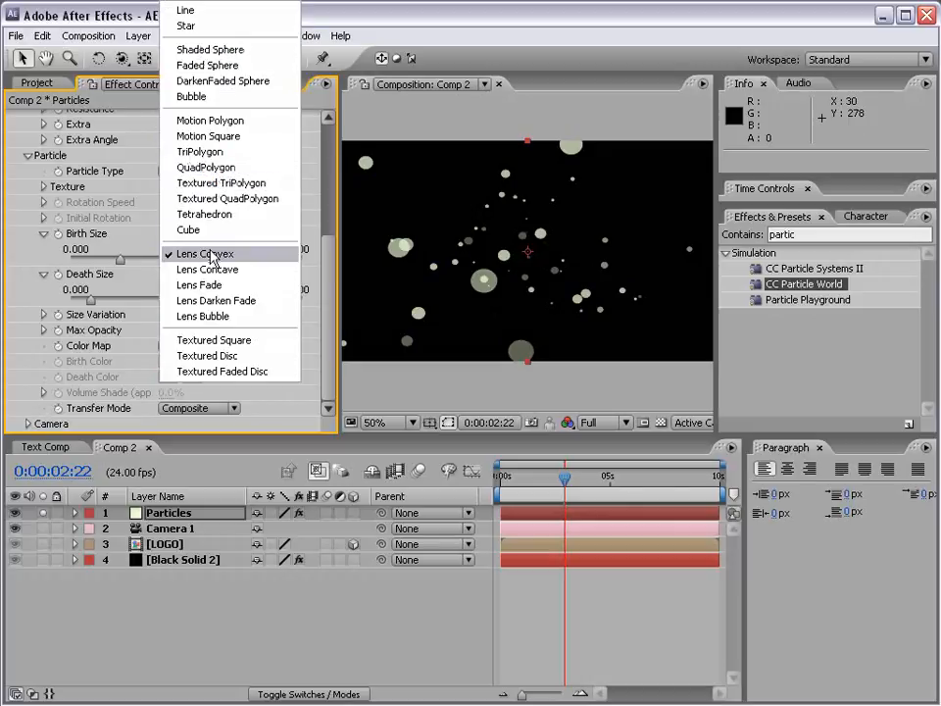
{"action": "left_click", "coordinate": [212, 257]}
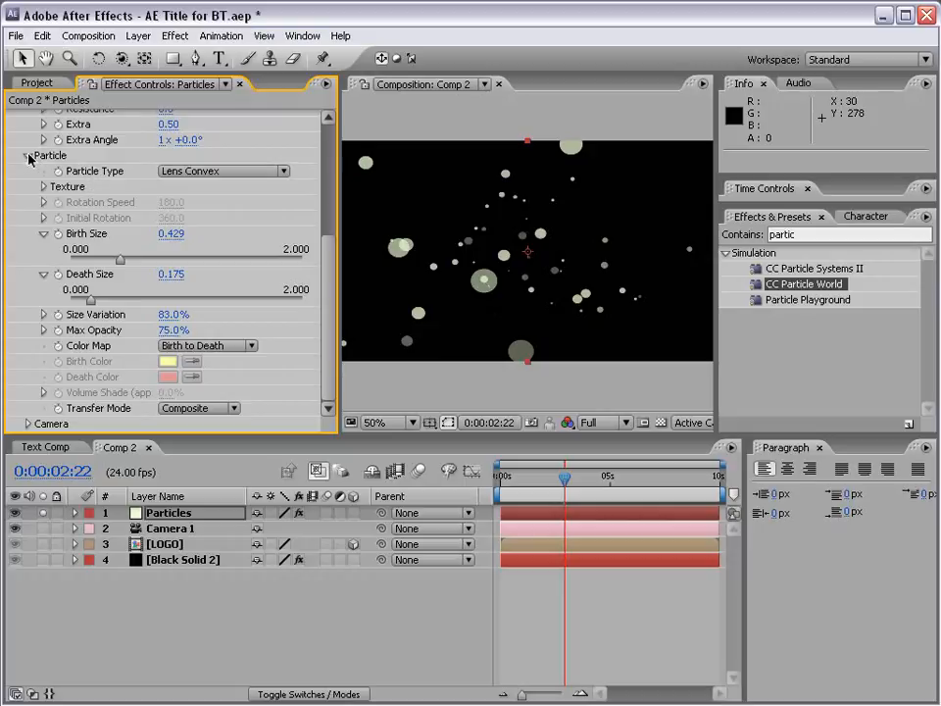
{"action": "left_click", "coordinate": [30, 162]}
{"action": "left_click", "coordinate": [29, 384]}
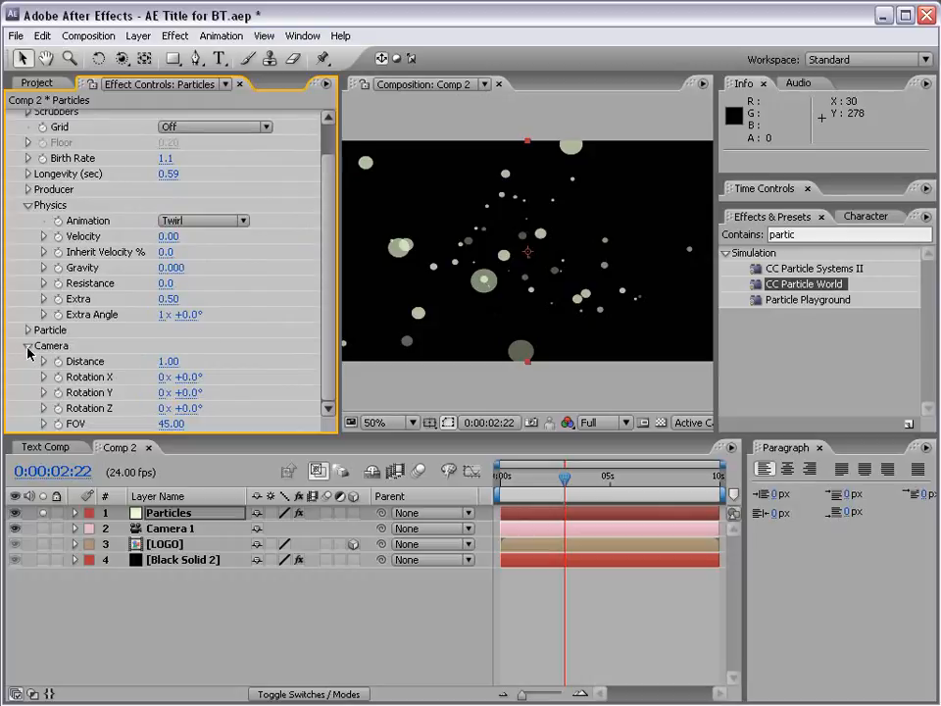
{"action": "left_click", "coordinate": [28, 348]}
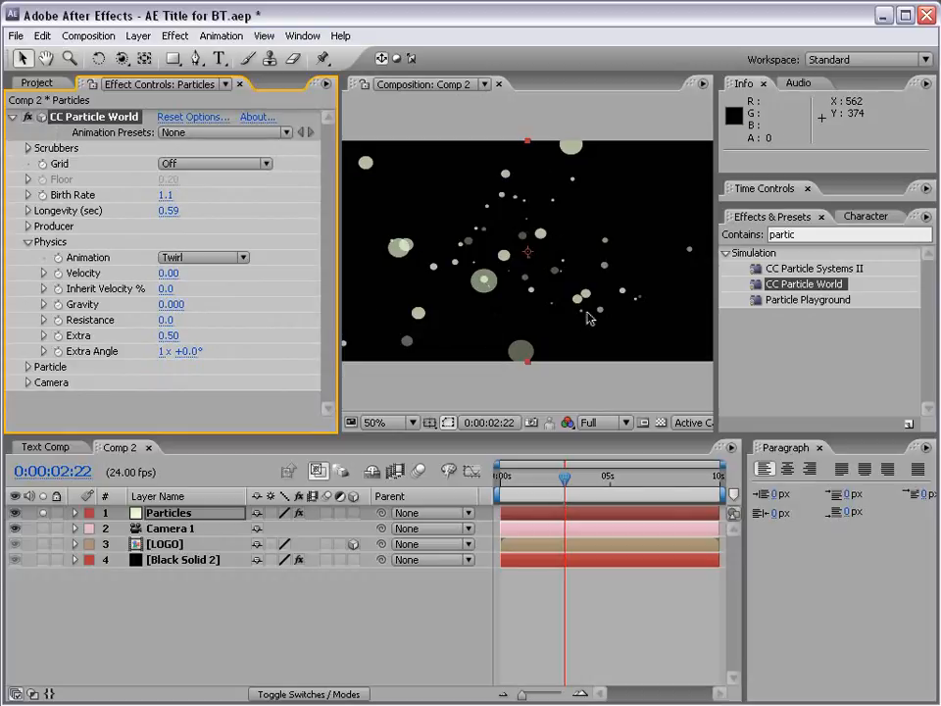
- Turn off solo for the Particles layer to show the whole composition, and try orbiting the camera around the logo
{"action": "left_click", "coordinate": [168, 527]}
{"action": "left_click", "coordinate": [71, 517]}
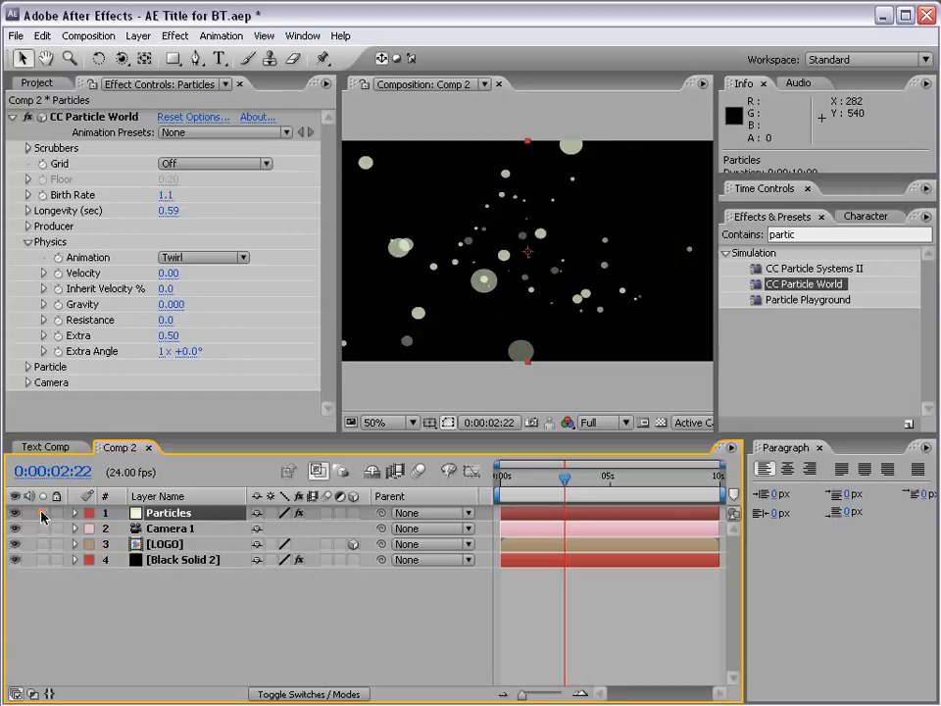
{"action": "left_click", "coordinate": [42, 513]}
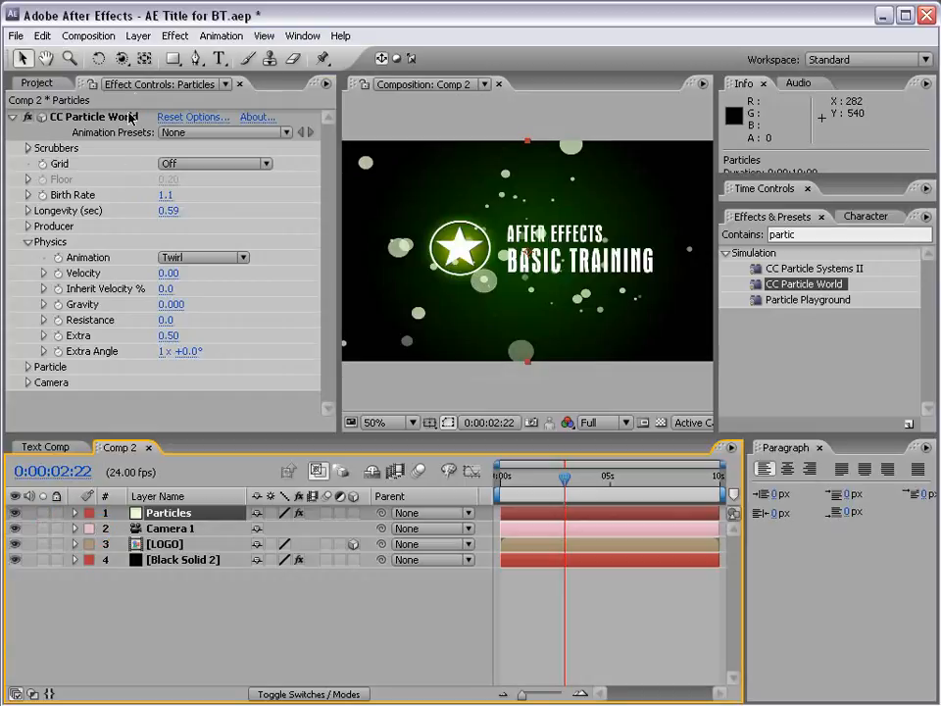
{"action": "left_click_drag", "start_coordinate": [120, 59], "coordinate": [206, 61]}
{"action": "left_click_drag", "start_coordinate": [502, 255], "coordinate": [550, 237]}
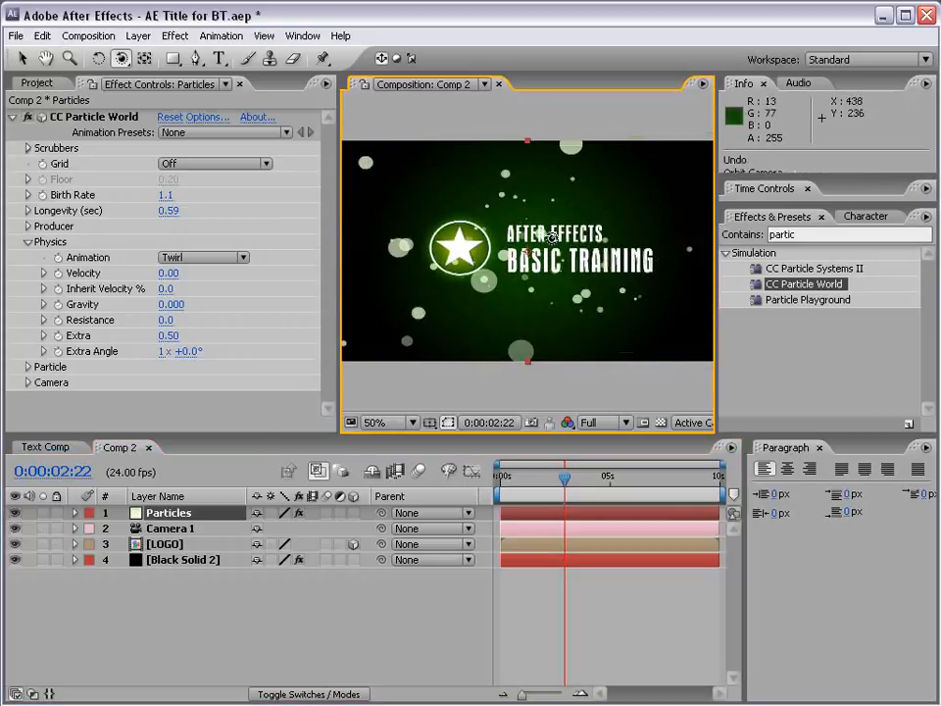
- Reduce the particles' Birth Size to 0.111 and collapse the CC Particle World effect
{"action": "left_click", "coordinate": [27, 242]}
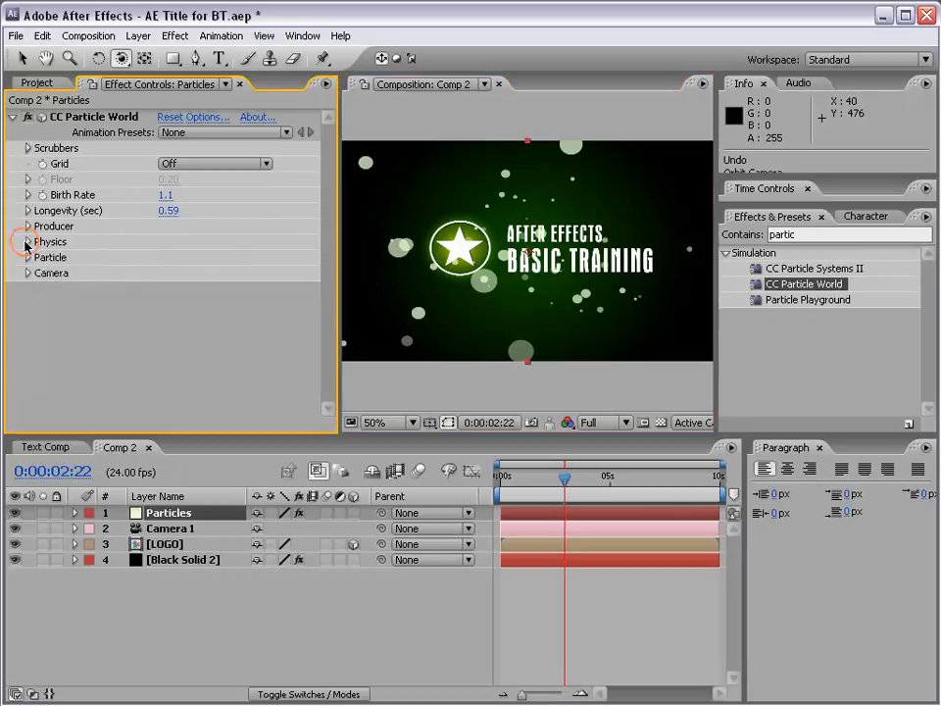
{"action": "left_click", "coordinate": [28, 257]}
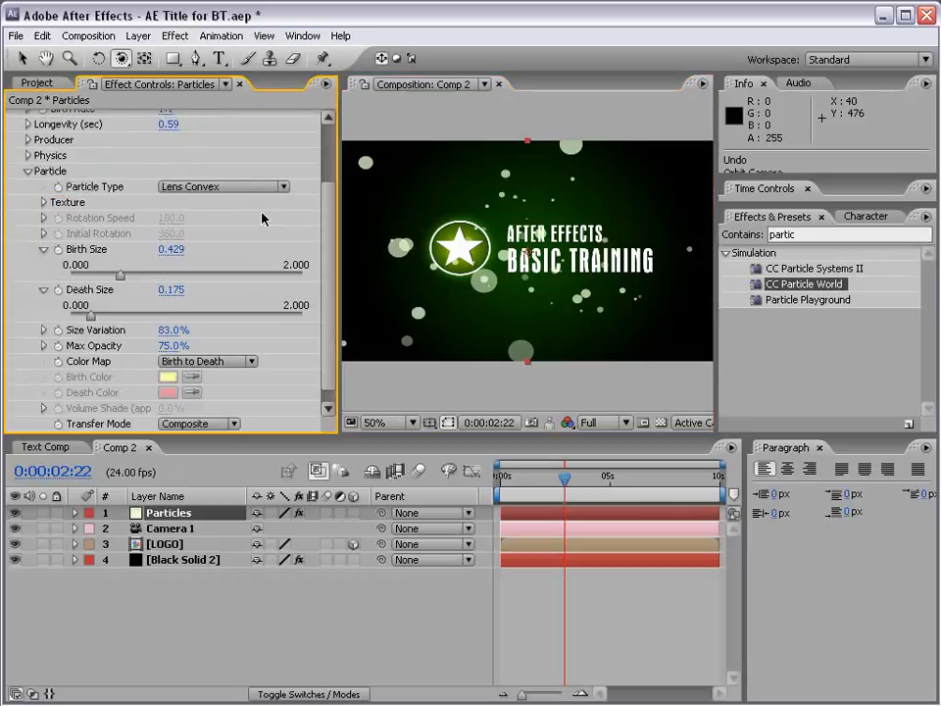
{"action": "left_click_drag", "start_coordinate": [327, 235], "coordinate": [326, 241]}
{"action": "left_click_drag", "start_coordinate": [119, 269], "coordinate": [84, 267]}
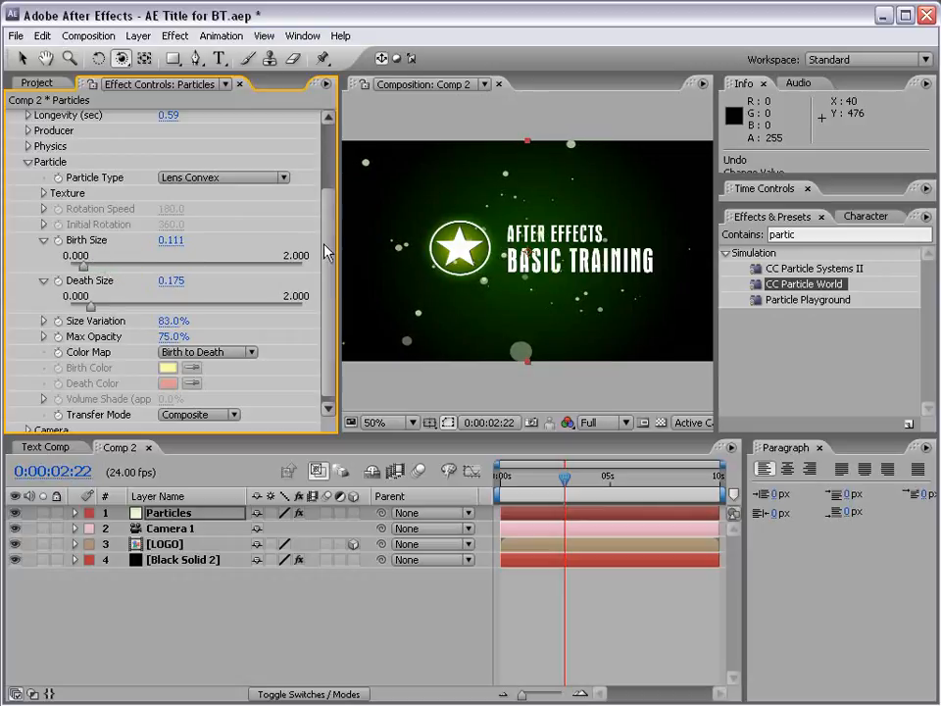
{"action": "scroll", "coordinate": [190, 153], "scroll_direction": "up", "scroll_amount": 5}
{"action": "left_click", "coordinate": [12, 117]}
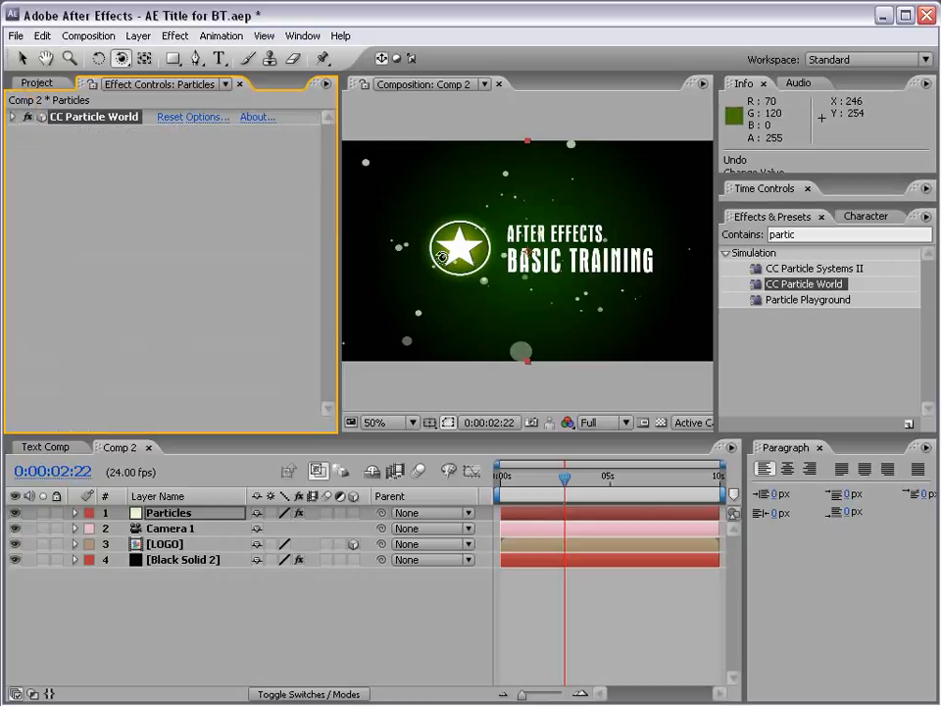
- Apply the Glow effect to the Particles layer and raise its Glow Intensity to 3.3
{"action": "left_click", "coordinate": [22, 58]}
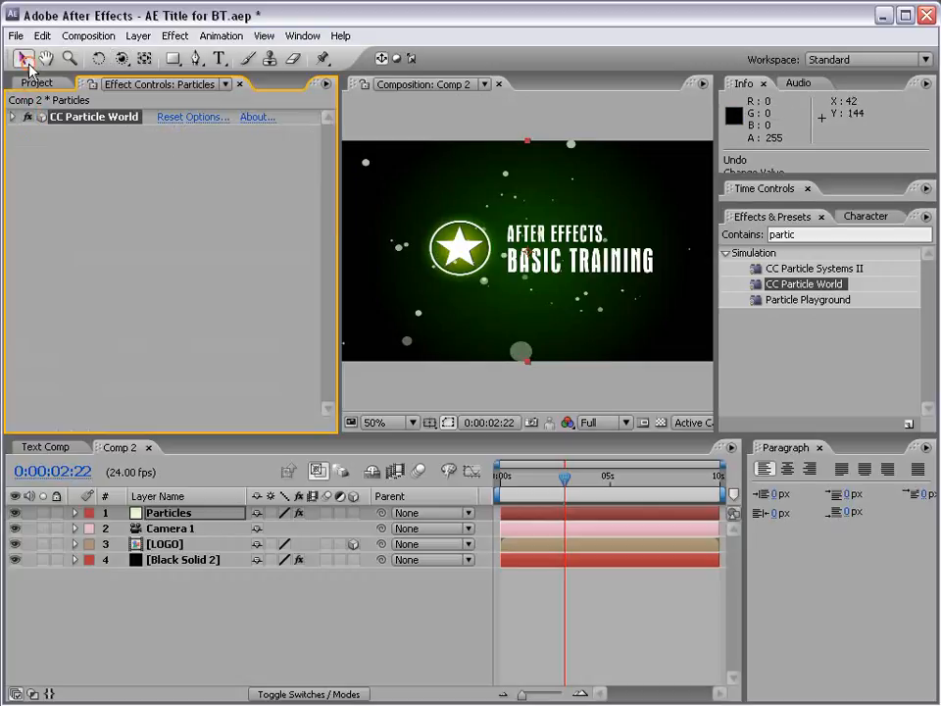
{"action": "left_click", "coordinate": [177, 36]}
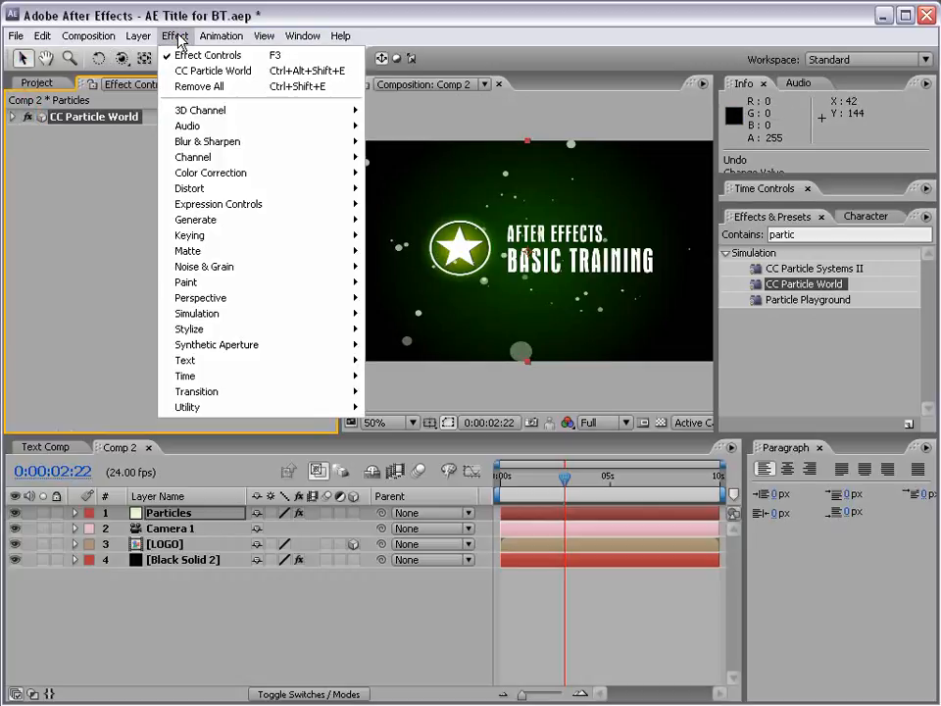
{"action": "mouse_move", "coordinate": [326, 335]}
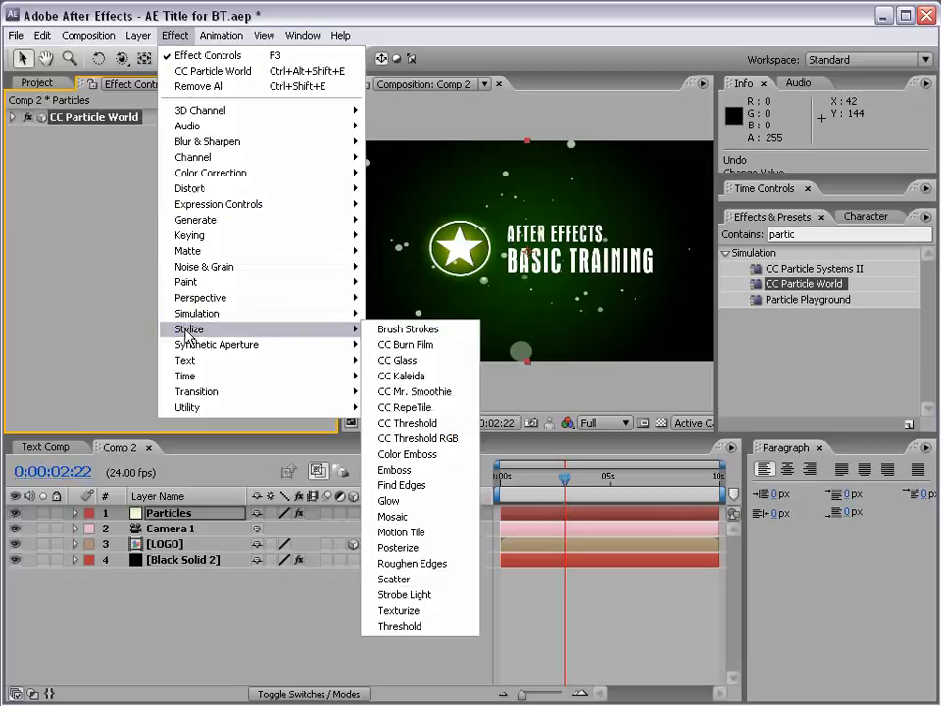
{"action": "left_click", "coordinate": [398, 502]}
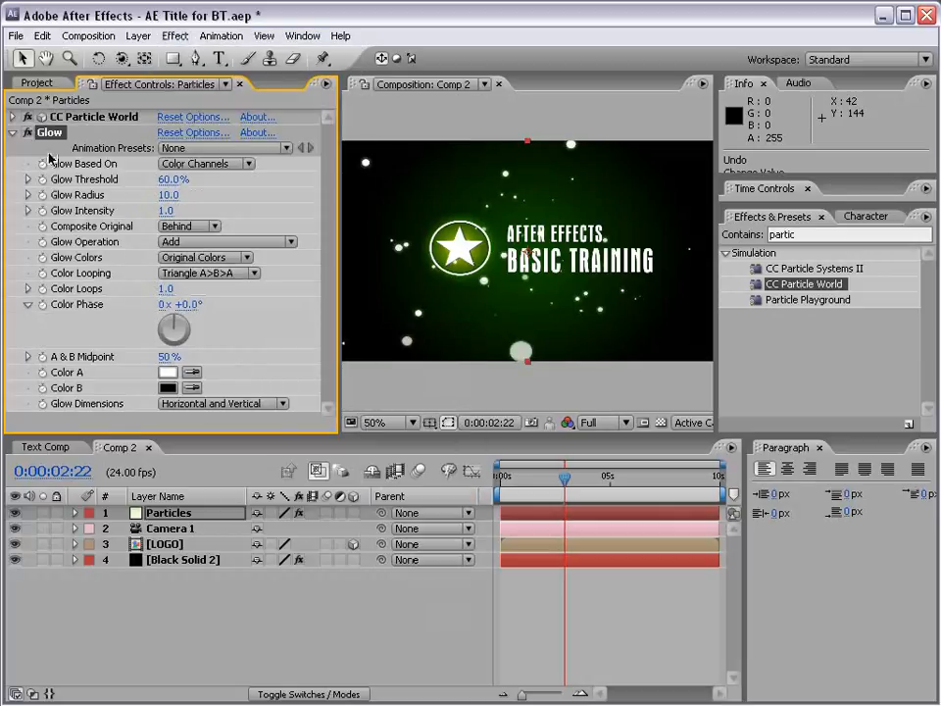
{"action": "scroll", "coordinate": [616, 294], "scroll_direction": "up", "scroll_amount": 1}
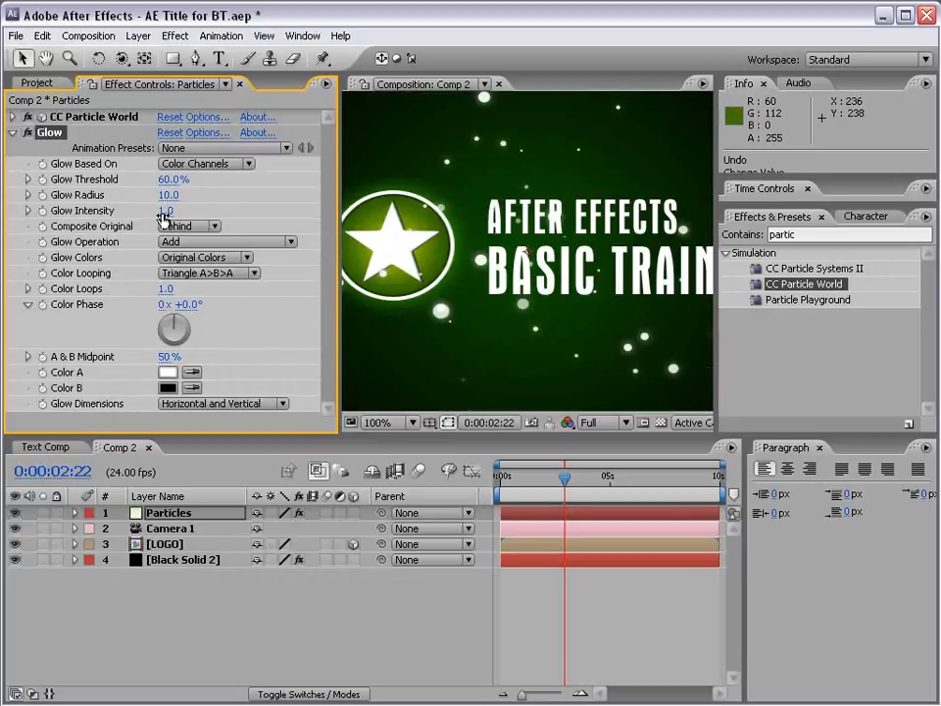
{"action": "left_click_drag", "start_coordinate": [164, 214], "coordinate": [279, 157]}
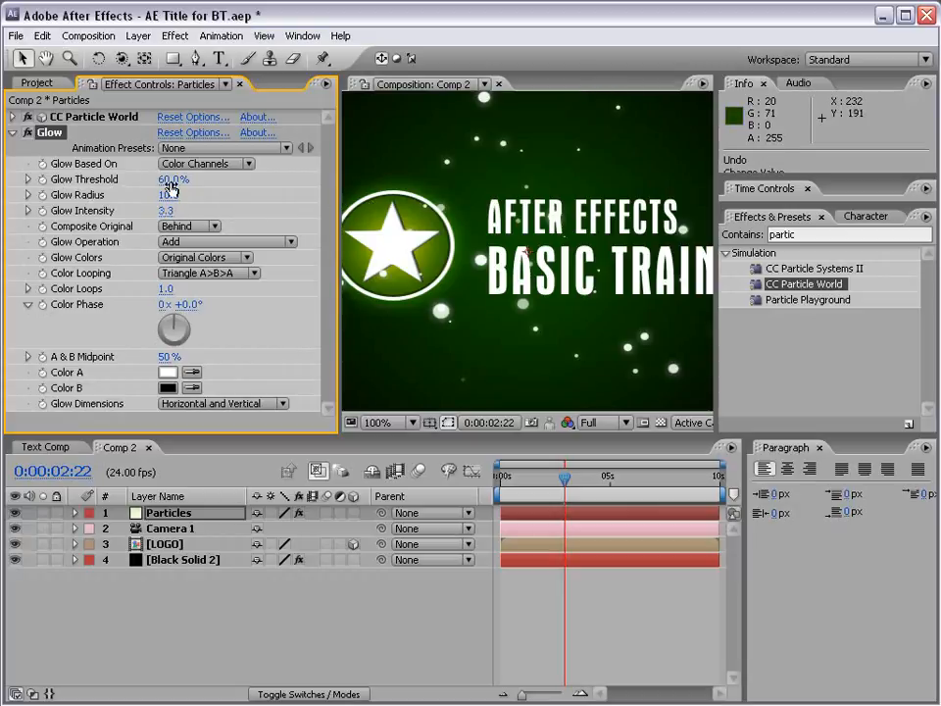
- Lower the Particles layer's Glow Threshold to 20.8% and base the glow on the Alpha Channel
{"action": "left_click_drag", "start_coordinate": [167, 188], "coordinate": [223, 187]}
{"action": "left_click_drag", "start_coordinate": [174, 180], "coordinate": [30, 180]}
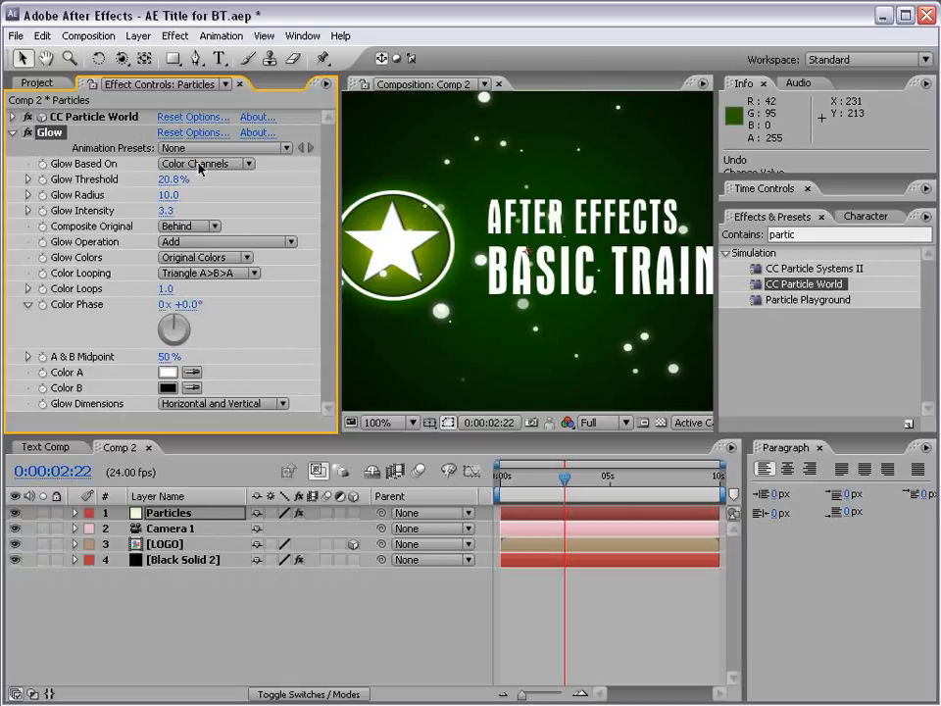
{"action": "left_click", "coordinate": [163, 165]}
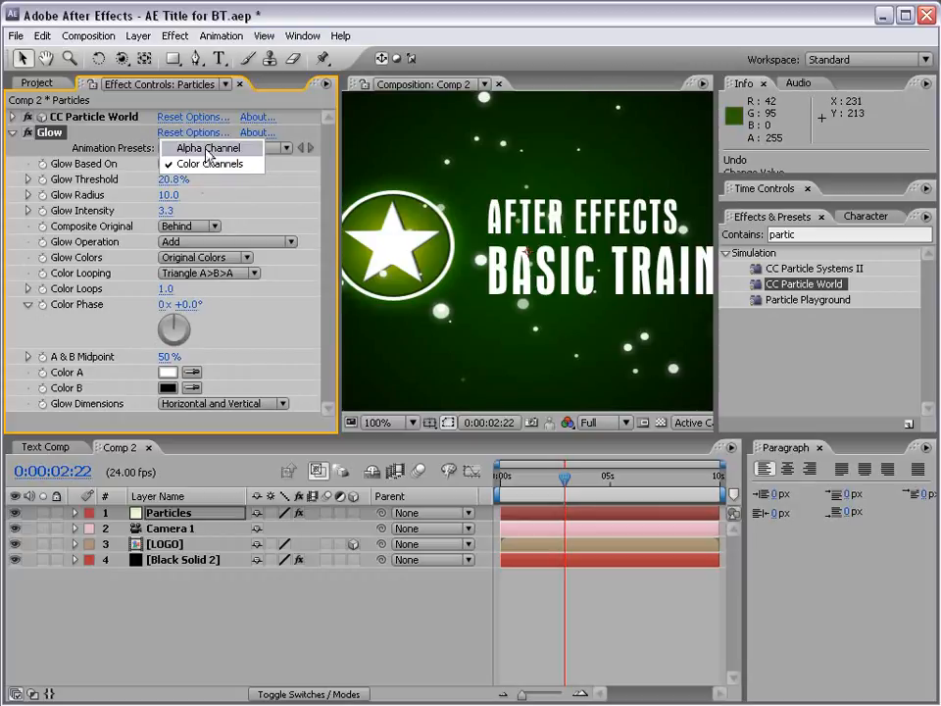
{"action": "left_click", "coordinate": [206, 150]}
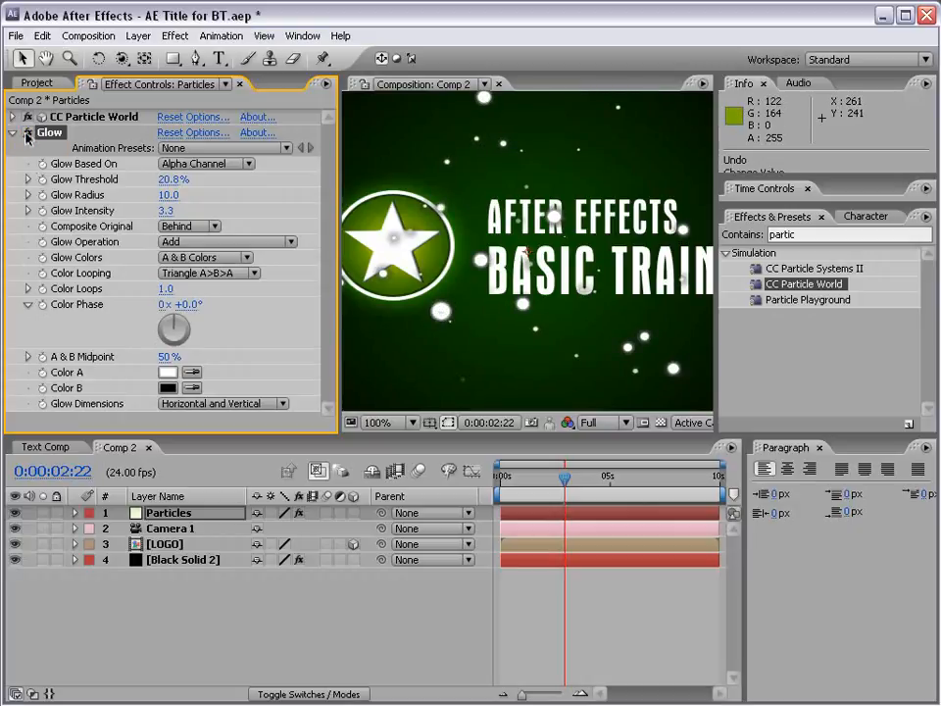
- Composite the original On Top of the particles' glow and set Glow Colors to A & B Colors
{"action": "left_click", "coordinate": [197, 228]}
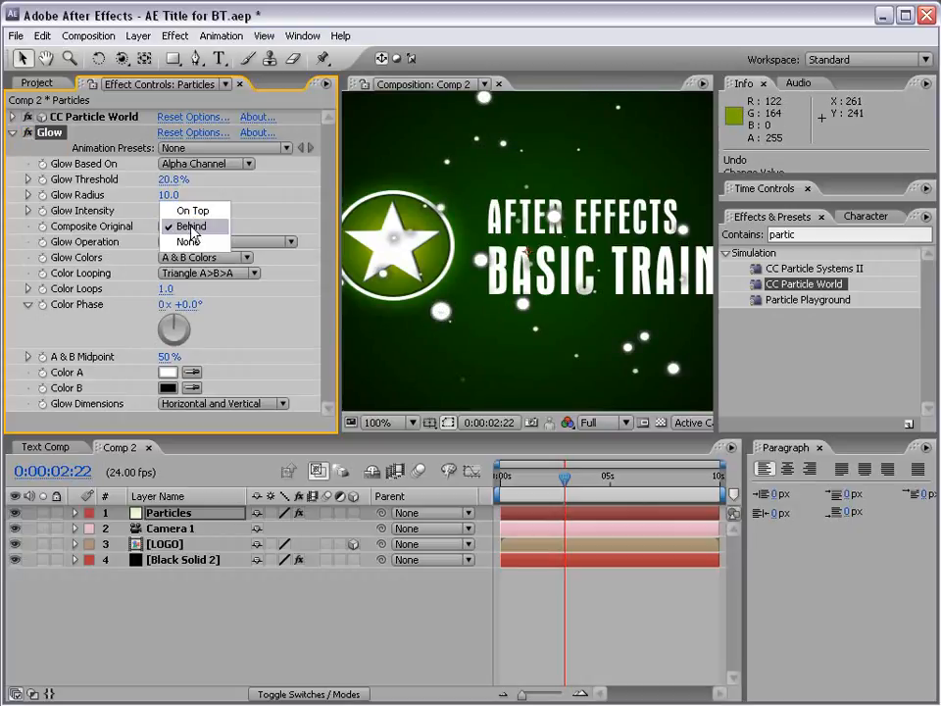
{"action": "left_click", "coordinate": [196, 211]}
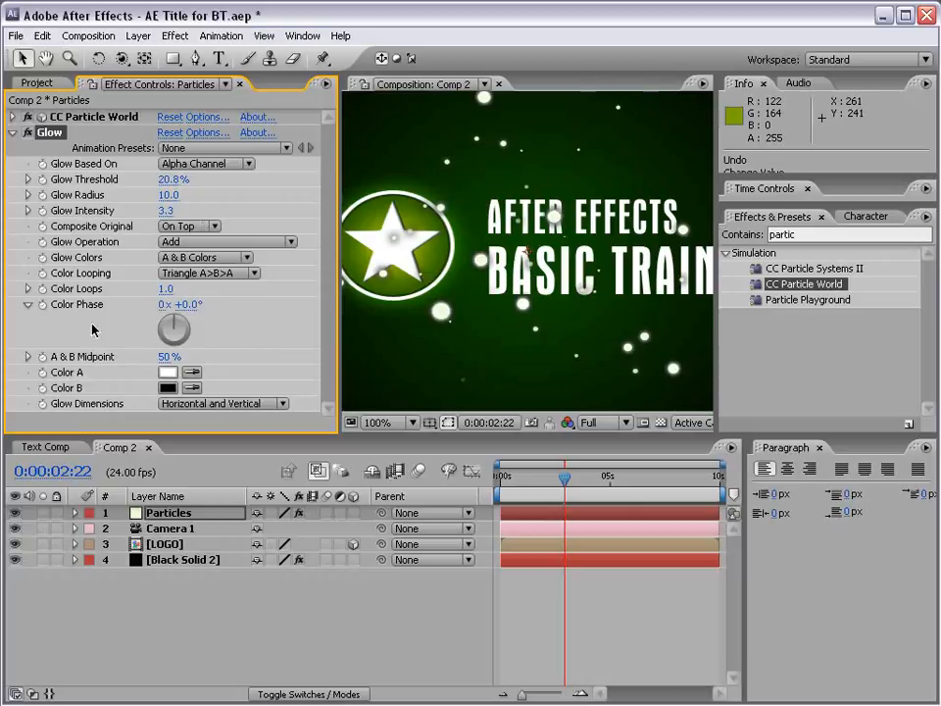
{"action": "left_click", "coordinate": [207, 258]}
{"action": "left_click", "coordinate": [230, 259]}
- Change the glow's Color B to the light green 64FF73
{"action": "left_click", "coordinate": [169, 387]}
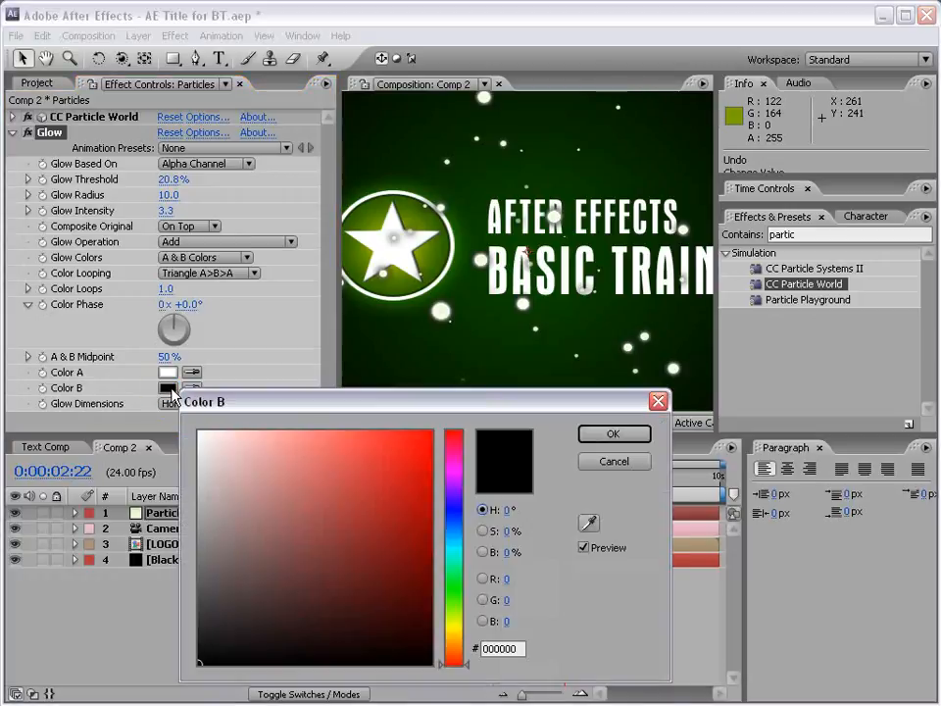
{"action": "left_click", "coordinate": [454, 585]}
{"action": "mouse_move", "coordinate": [403, 545]}
{"action": "left_mouse_down"}
{"action": "mouse_move", "coordinate": [427, 485]}
{"action": "mouse_move", "coordinate": [340, 421]}
{"action": "left_mouse_up"}
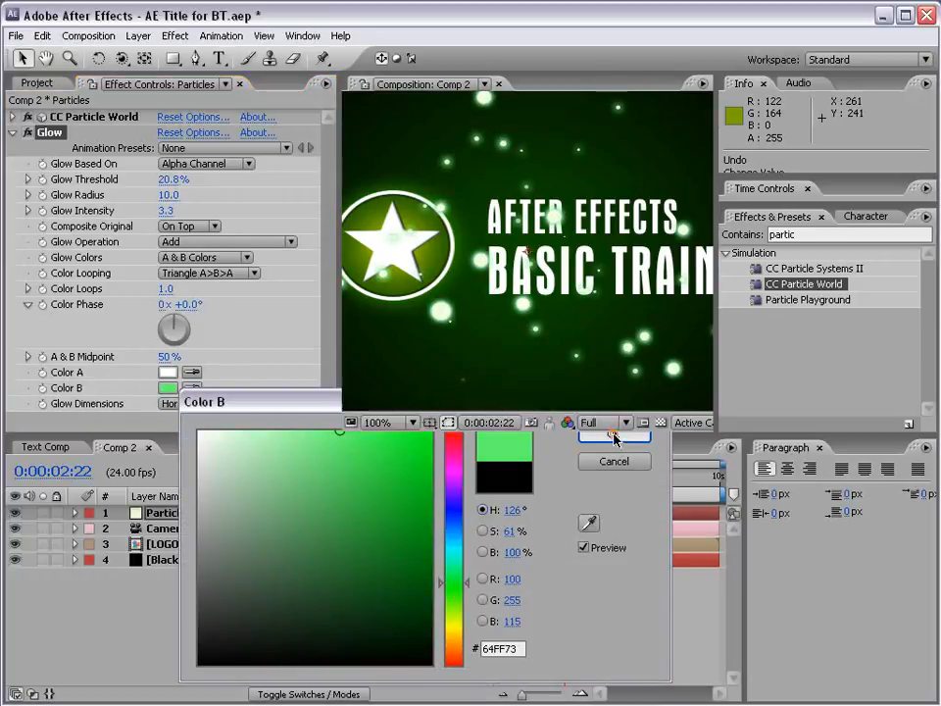
{"action": "left_click", "coordinate": [614, 434]}
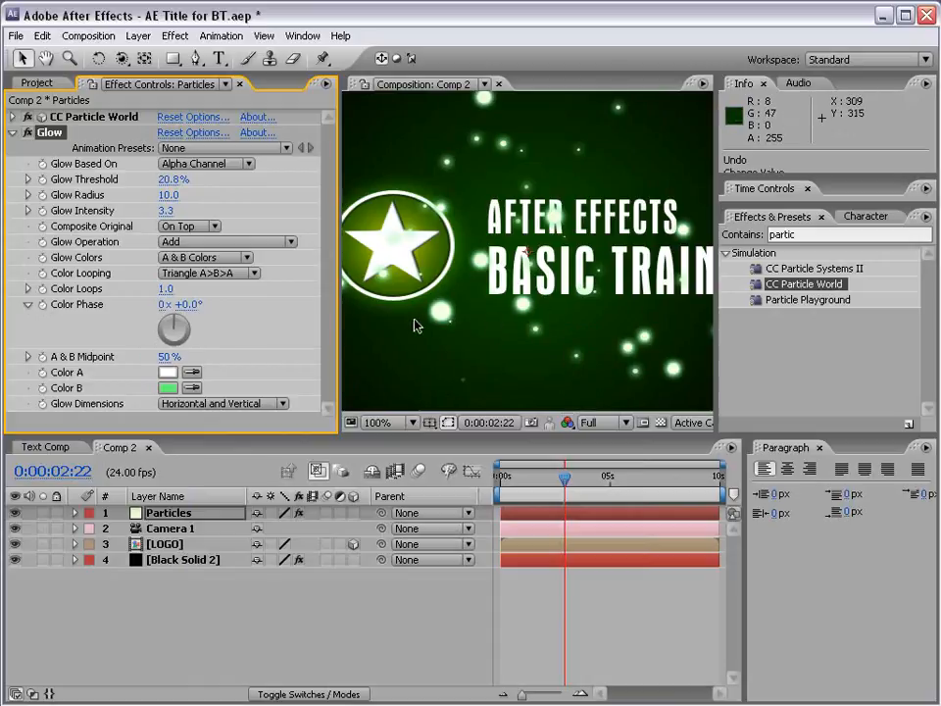
- Reduce the particles' Glow Intensity to 1.5 and raise the Glow Threshold to 34.9%
{"action": "left_click_drag", "start_coordinate": [166, 211], "coordinate": [6, 211]}
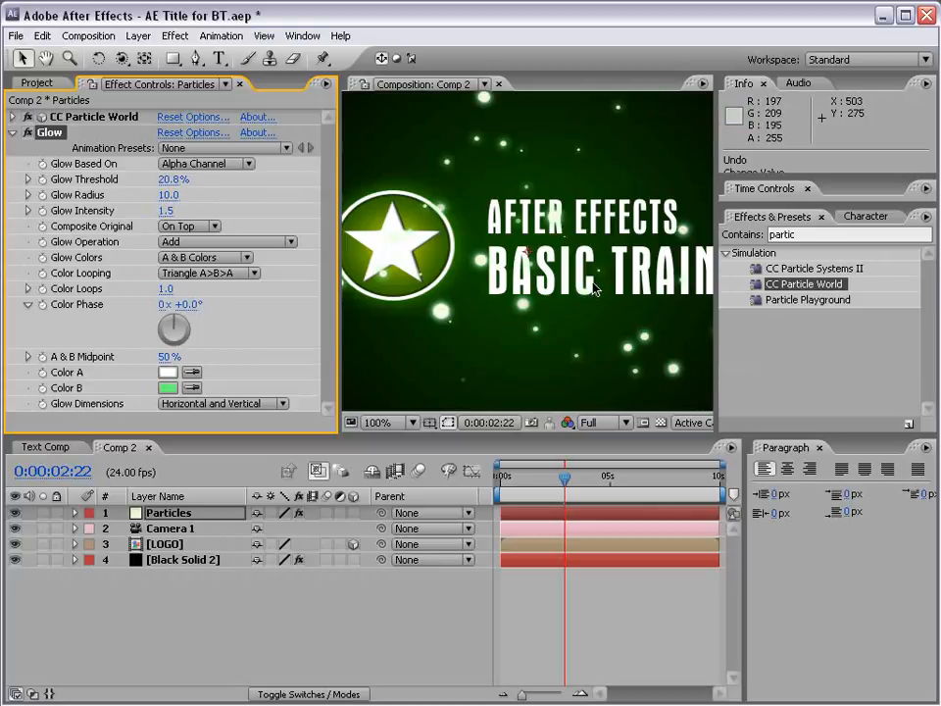
{"action": "scroll", "coordinate": [596, 282], "scroll_direction": "down", "scroll_amount": 2}
{"action": "left_click_drag", "start_coordinate": [167, 184], "coordinate": [196, 184]}
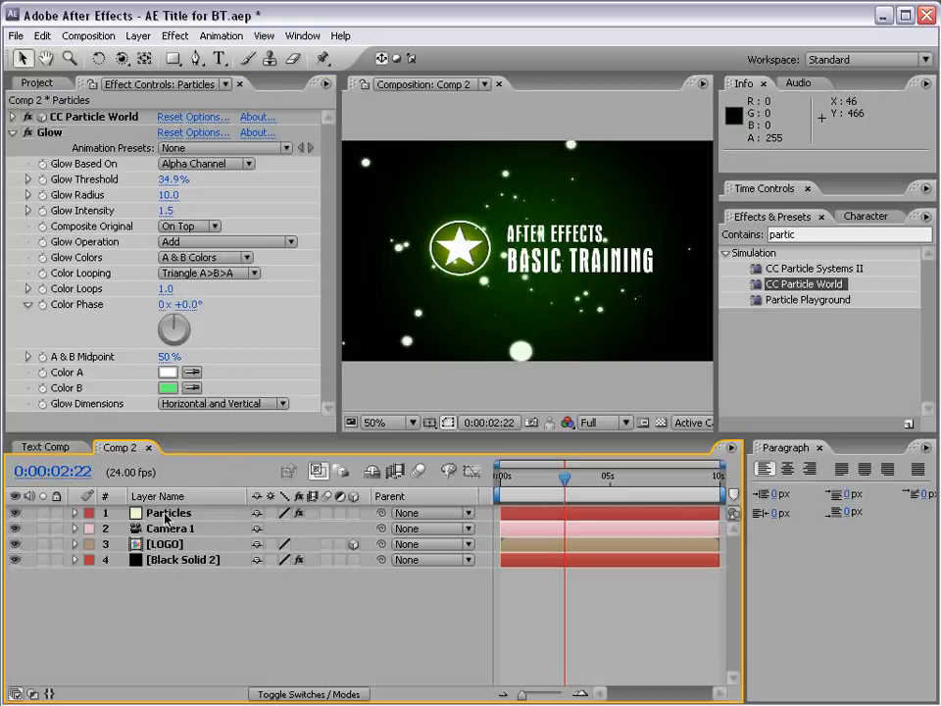
- Move the Particles layer beneath the LOGO layer, directly above Black Solid 2
{"action": "scroll", "coordinate": [383, 295], "scroll_direction": "up", "scroll_amount": 2}
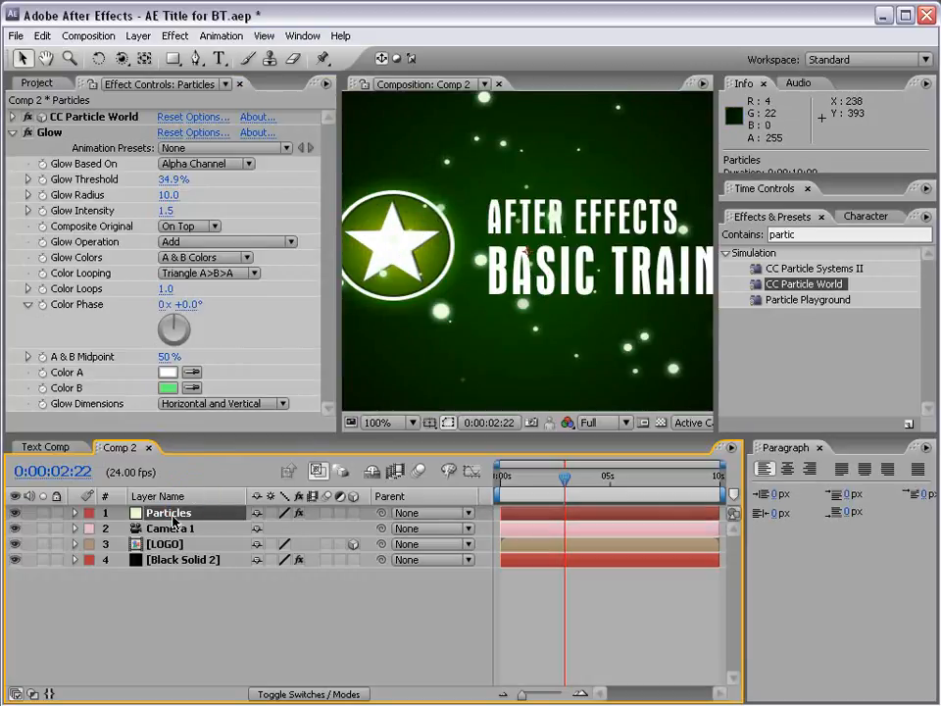
{"action": "left_click_drag", "start_coordinate": [172, 520], "coordinate": [187, 561]}
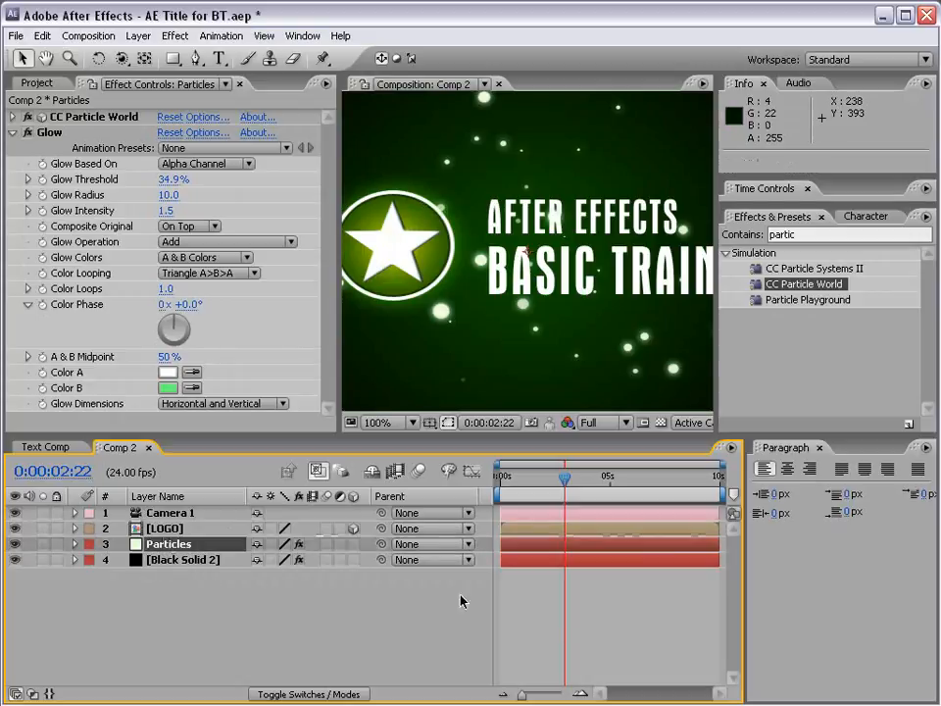
{"action": "left_click", "coordinate": [635, 630]}
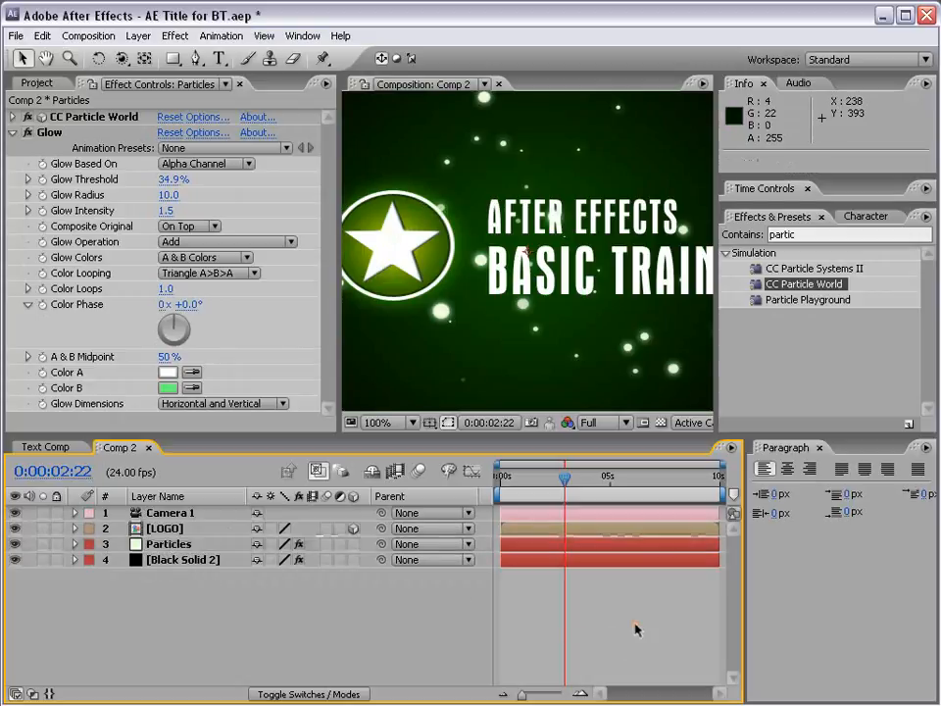
- Open the nested LOGO composition and turn on its transparency grid
{"action": "left_click", "coordinate": [167, 531]}
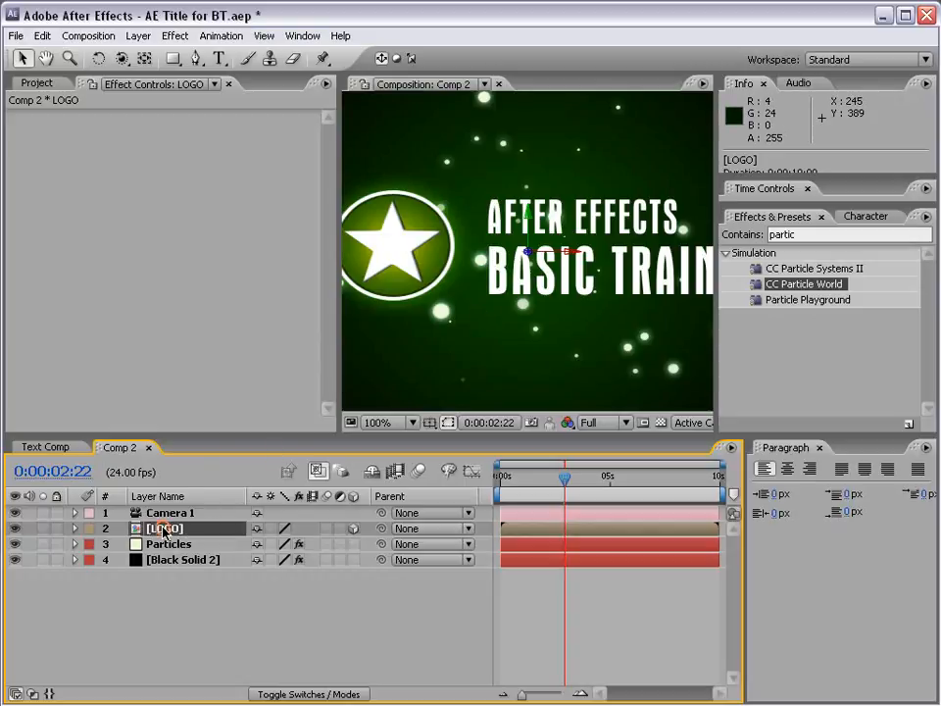
{"action": "double_click", "coordinate": [164, 529]}
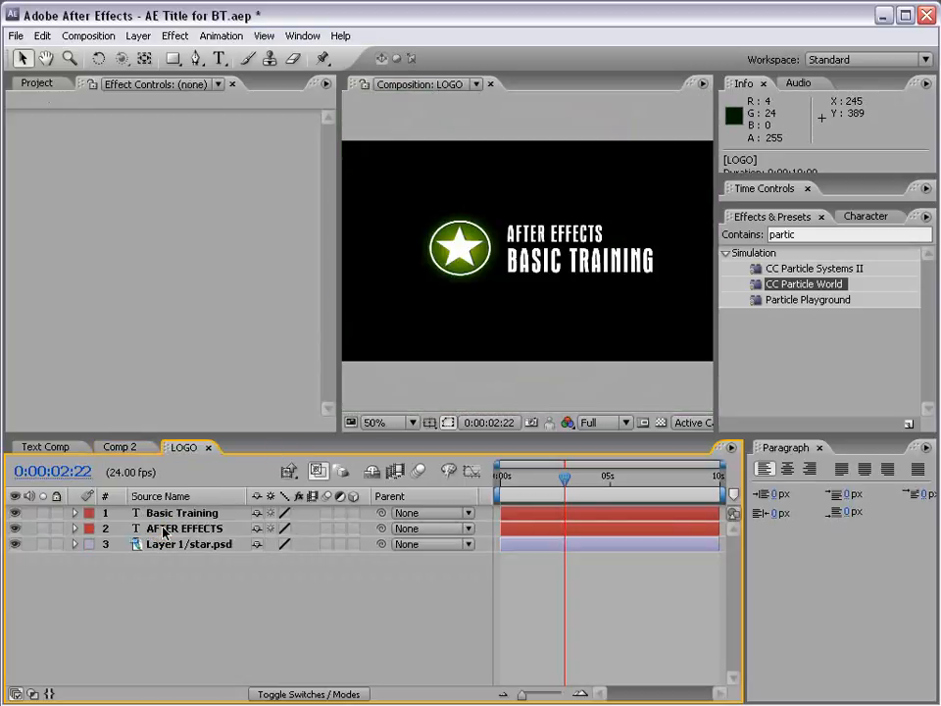
{"action": "left_click", "coordinate": [659, 423]}
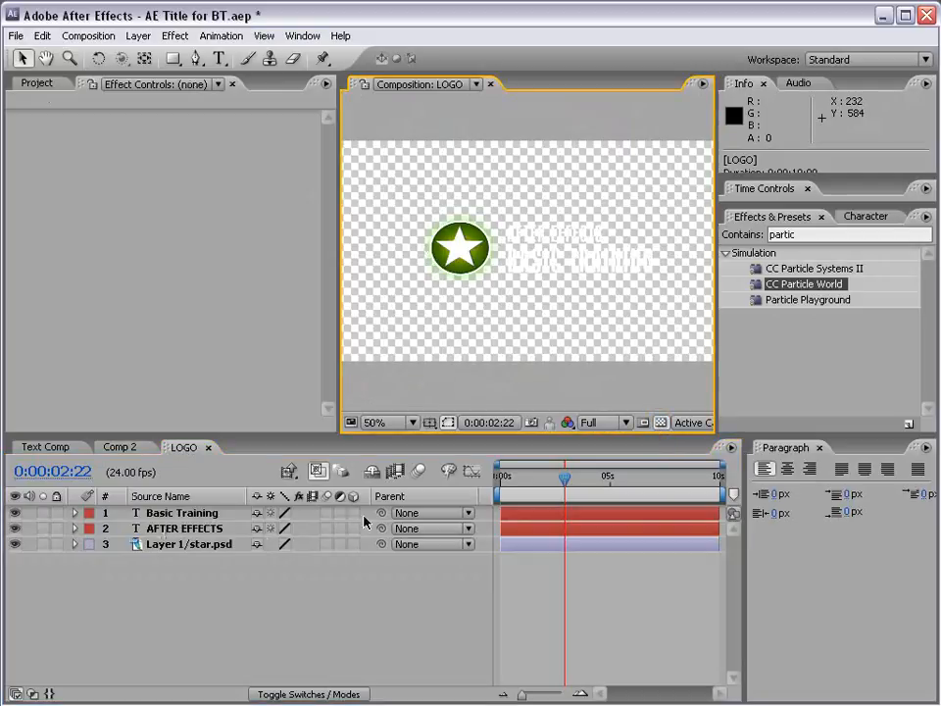
- Apply the Drop Shadow effect to the Basic Training text layer
{"action": "left_click", "coordinate": [188, 514]}
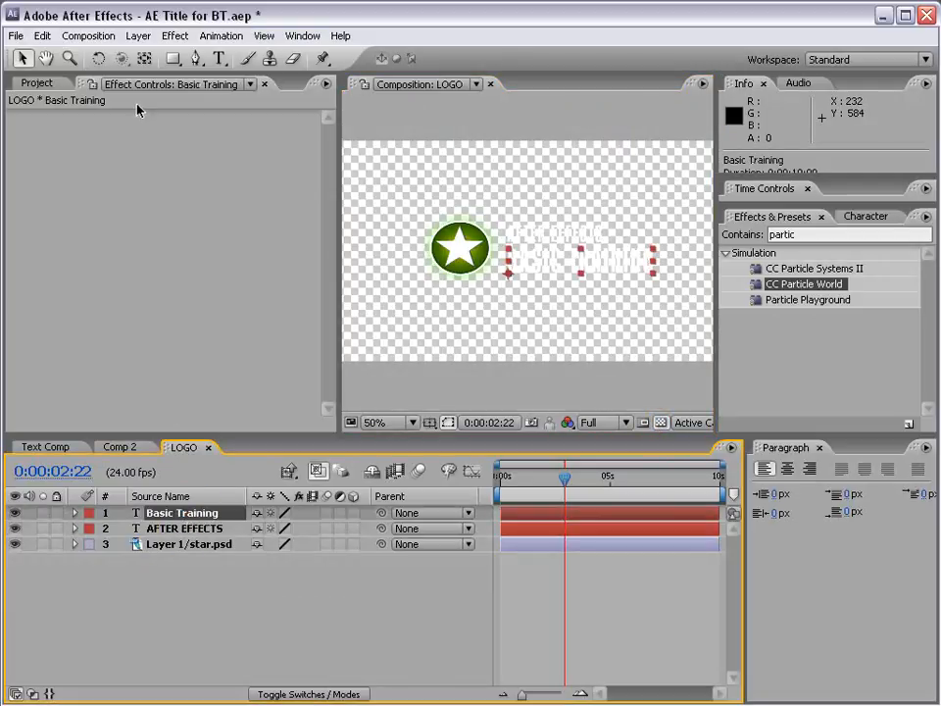
{"action": "left_click", "coordinate": [168, 39]}
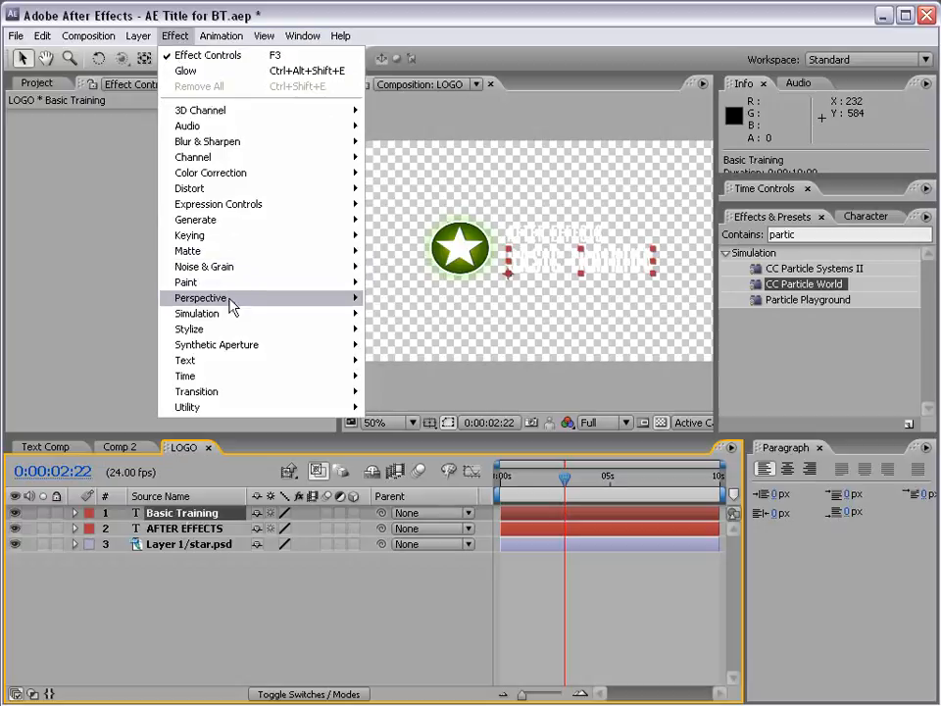
{"action": "mouse_move", "coordinate": [229, 300]}
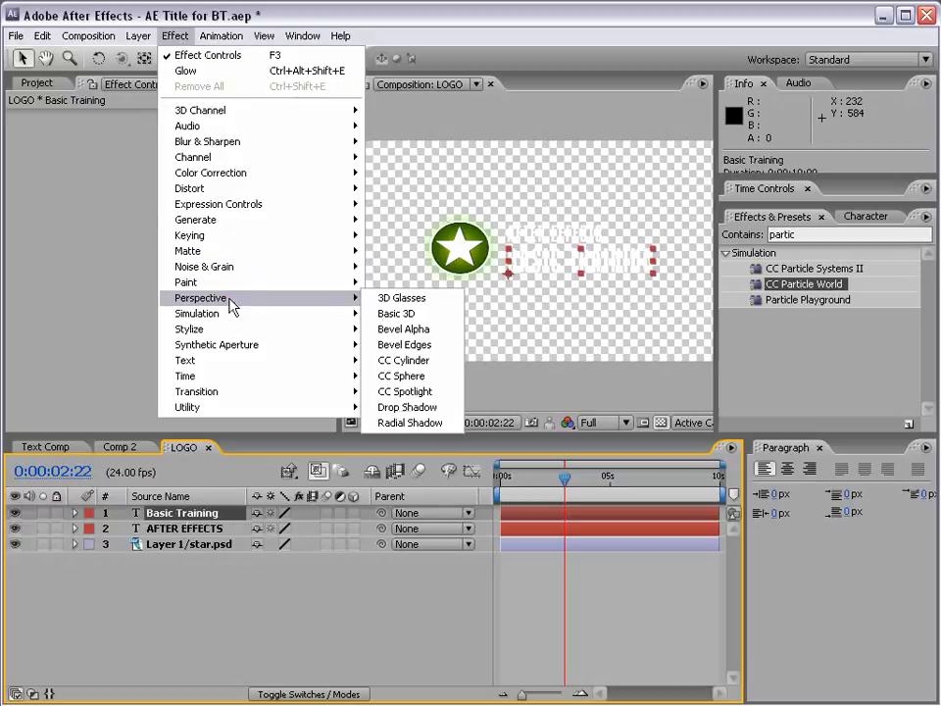
{"action": "left_click", "coordinate": [407, 407]}
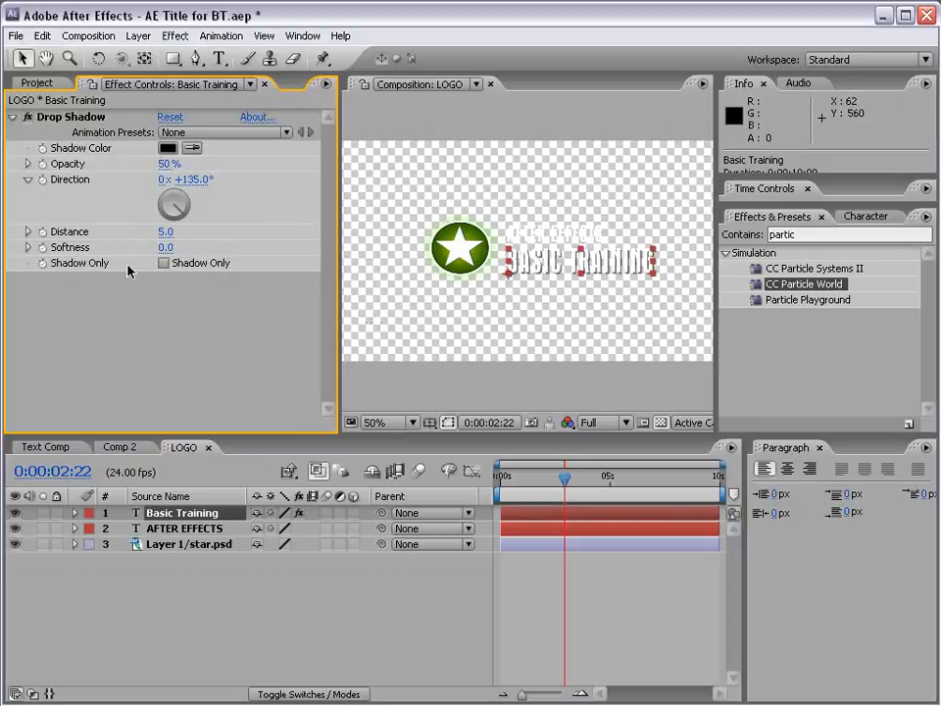
- Set the Basic Training drop shadow's Distance to 0, Opacity to 100% and Softness to 8.0
{"action": "left_click_drag", "start_coordinate": [165, 232], "coordinate": [181, 232]}
{"action": "left_click", "coordinate": [167, 232]}
{"action": "type", "text": "0"}
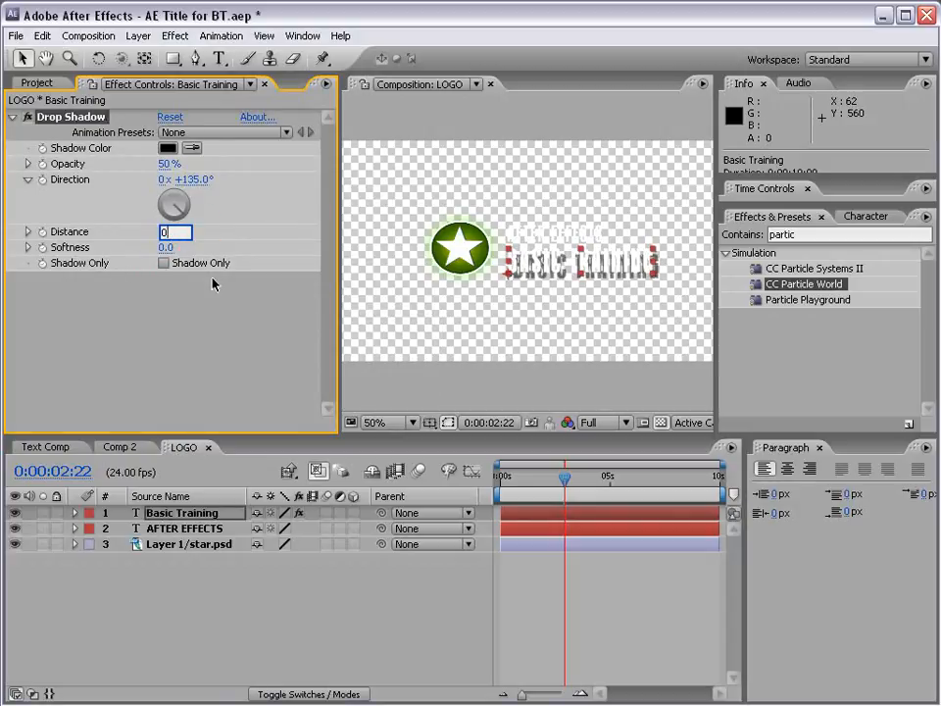
{"action": "key", "text": "Return"}
{"action": "left_click_drag", "start_coordinate": [167, 164], "coordinate": [347, 164]}
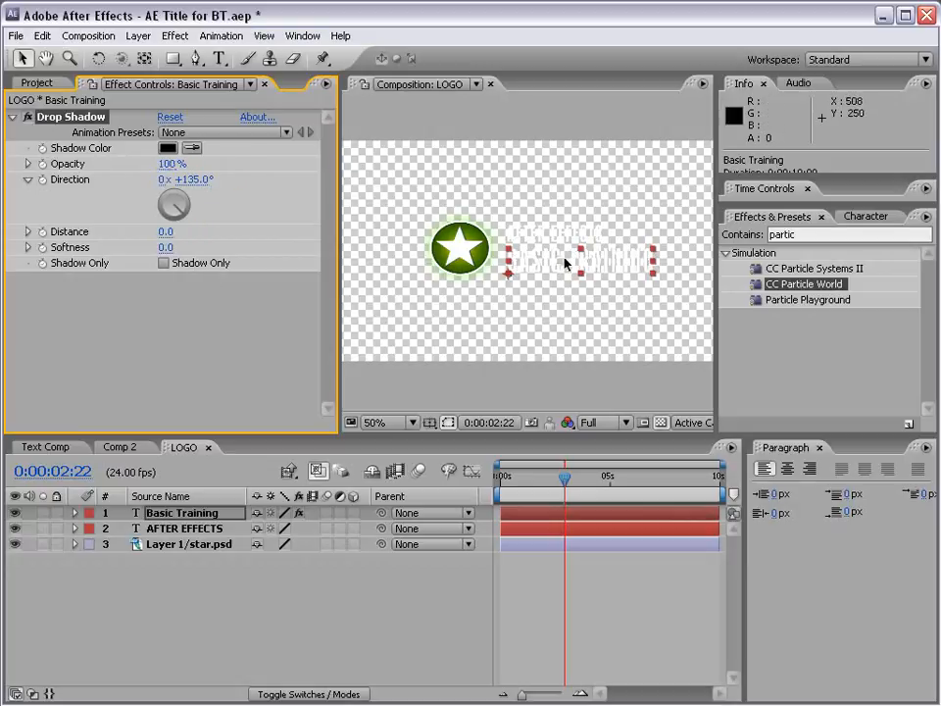
{"action": "key", "text": "period"}
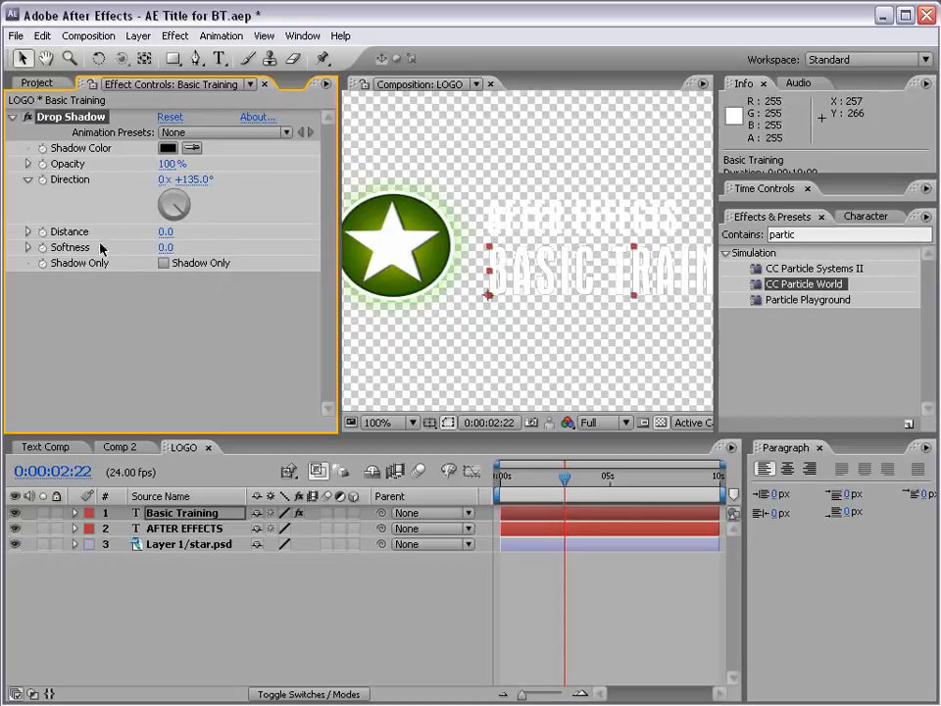
{"action": "left_click_drag", "start_coordinate": [165, 252], "coordinate": [174, 248]}
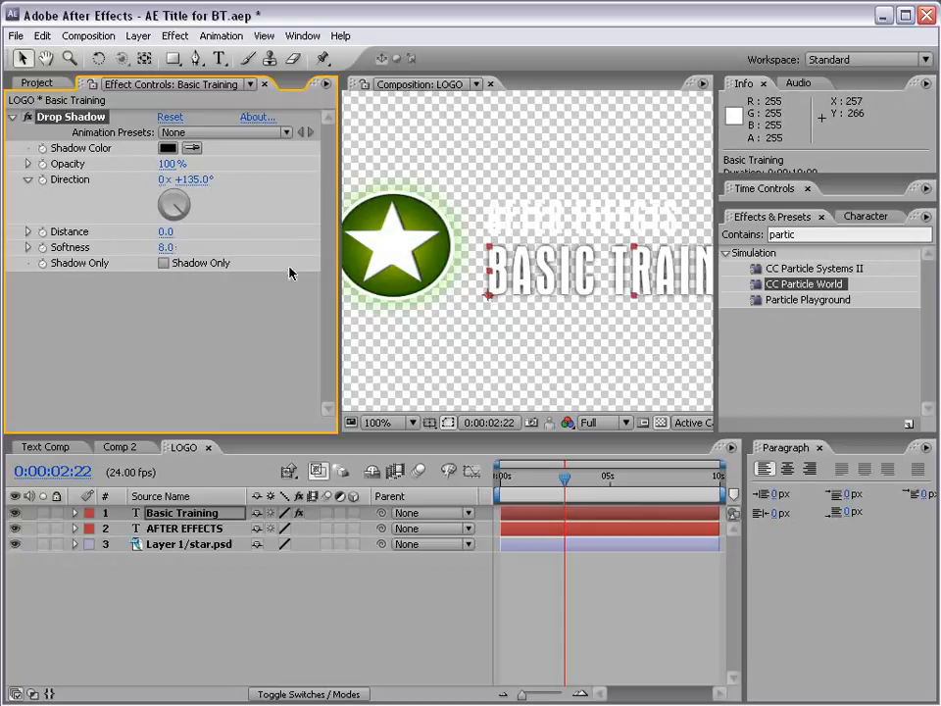
- Duplicate the Drop Shadow on the Basic Training layer and set the duplicate's Softness to 18.0
{"action": "left_click", "coordinate": [42, 35]}
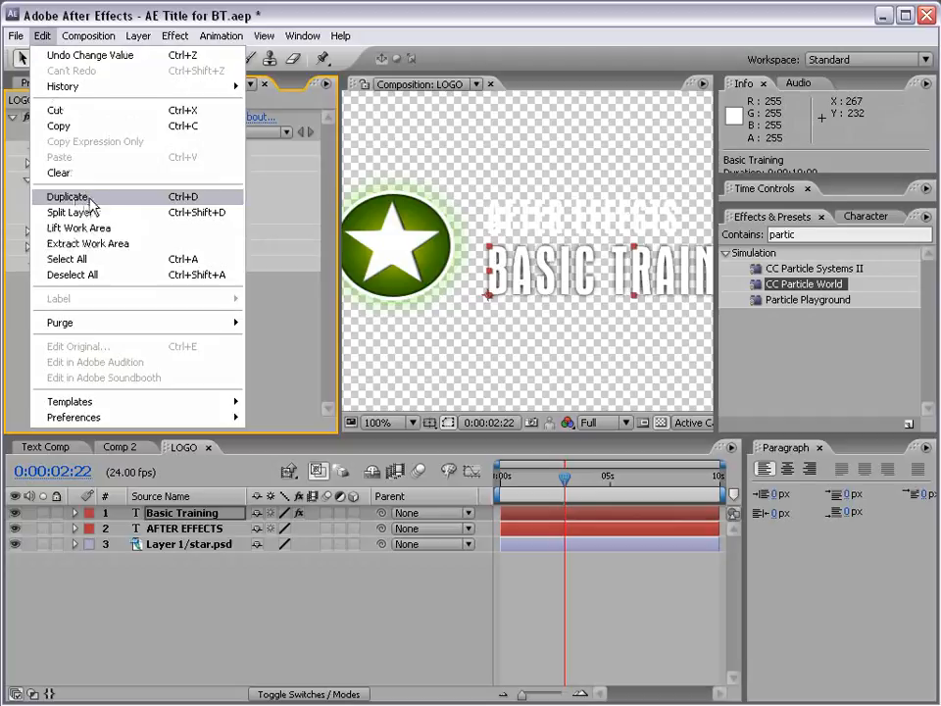
{"action": "left_click", "coordinate": [71, 14]}
{"action": "left_click", "coordinate": [42, 35]}
{"action": "left_click", "coordinate": [136, 199]}
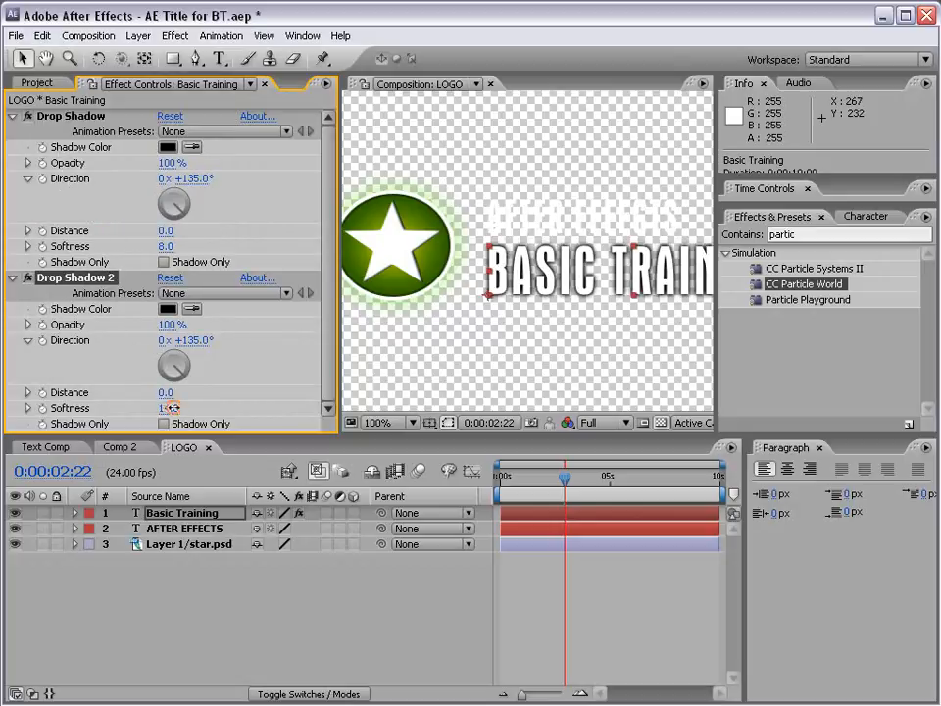
{"action": "left_click_drag", "start_coordinate": [166, 408], "coordinate": [175, 408]}
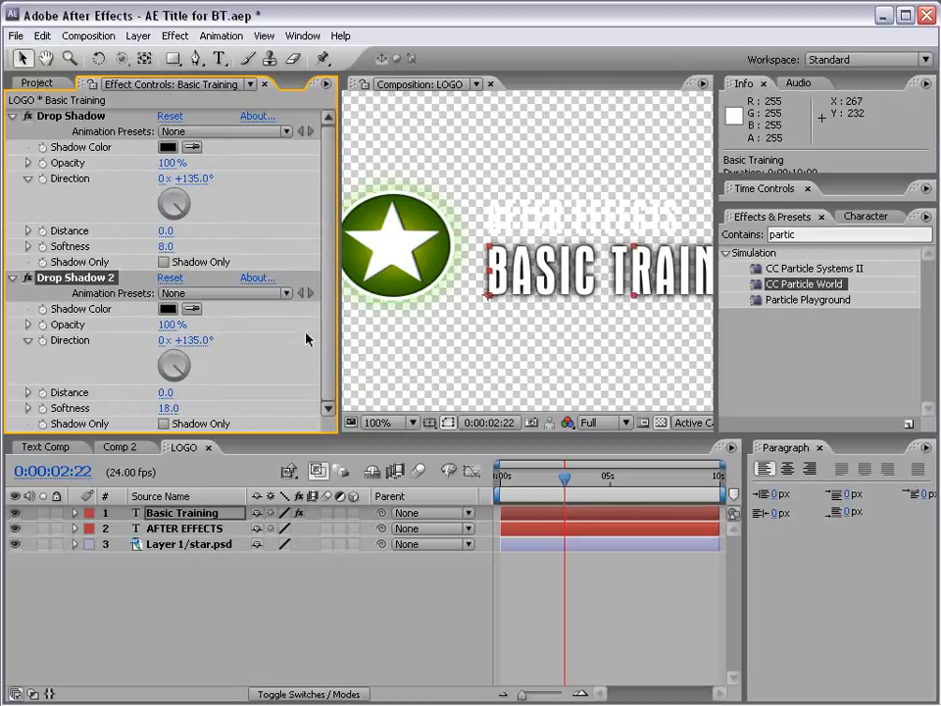
- Collapse both Drop Shadow effects and copy them from the Basic Training layer to the AFTER EFFECTS text layer
{"action": "left_click", "coordinate": [13, 116]}
{"action": "left_click", "coordinate": [14, 132]}
{"action": "left_click", "coordinate": [68, 117]}
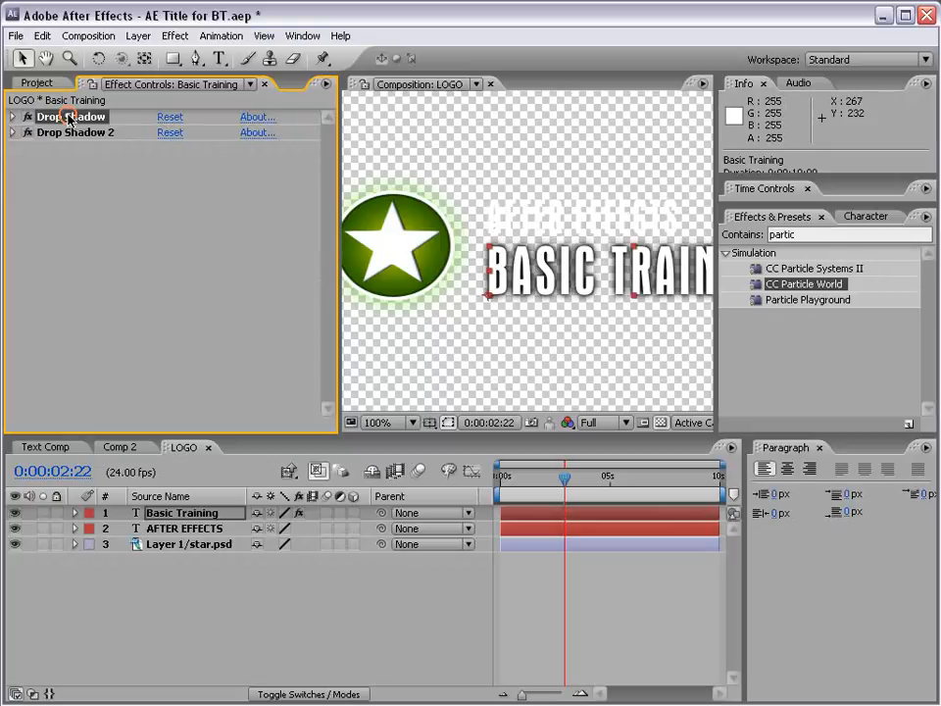
{"action": "left_click", "coordinate": [60, 133], "text": "shift"}
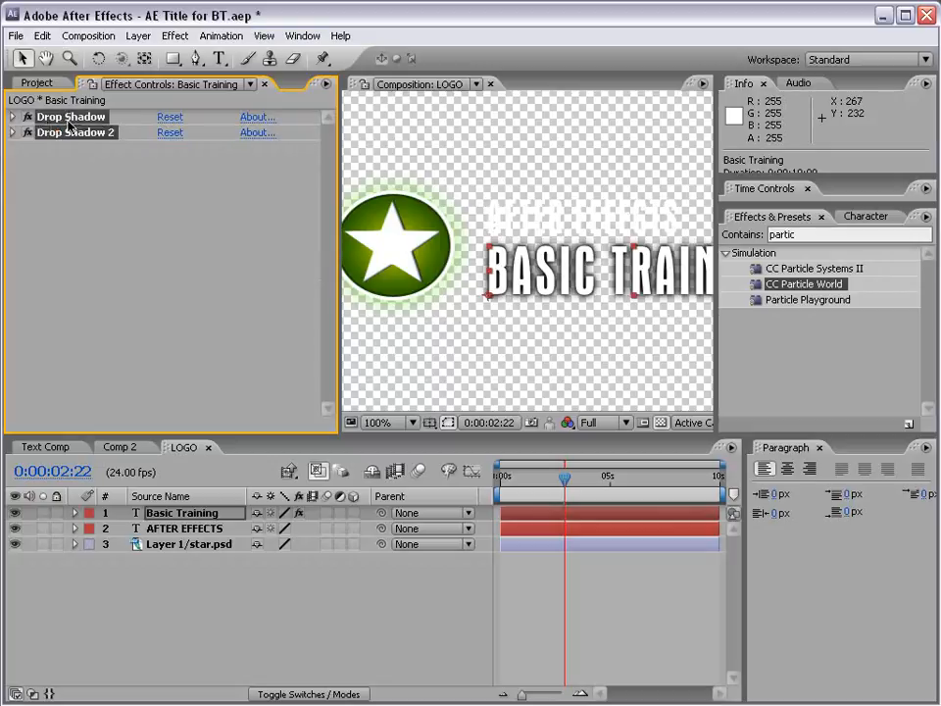
{"action": "left_click", "coordinate": [45, 36]}
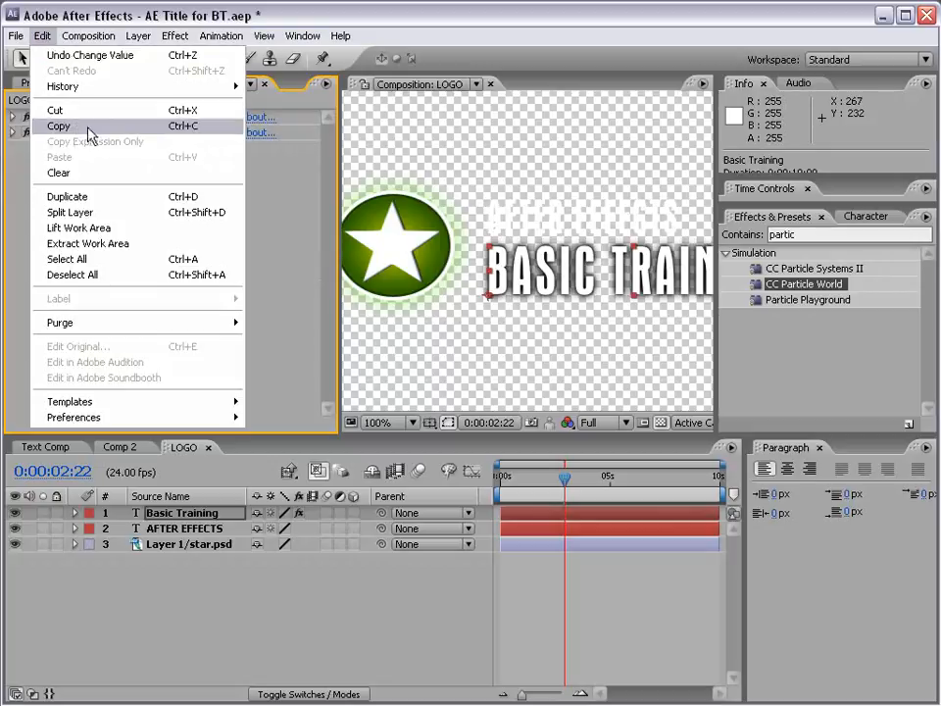
{"action": "left_click", "coordinate": [110, 128]}
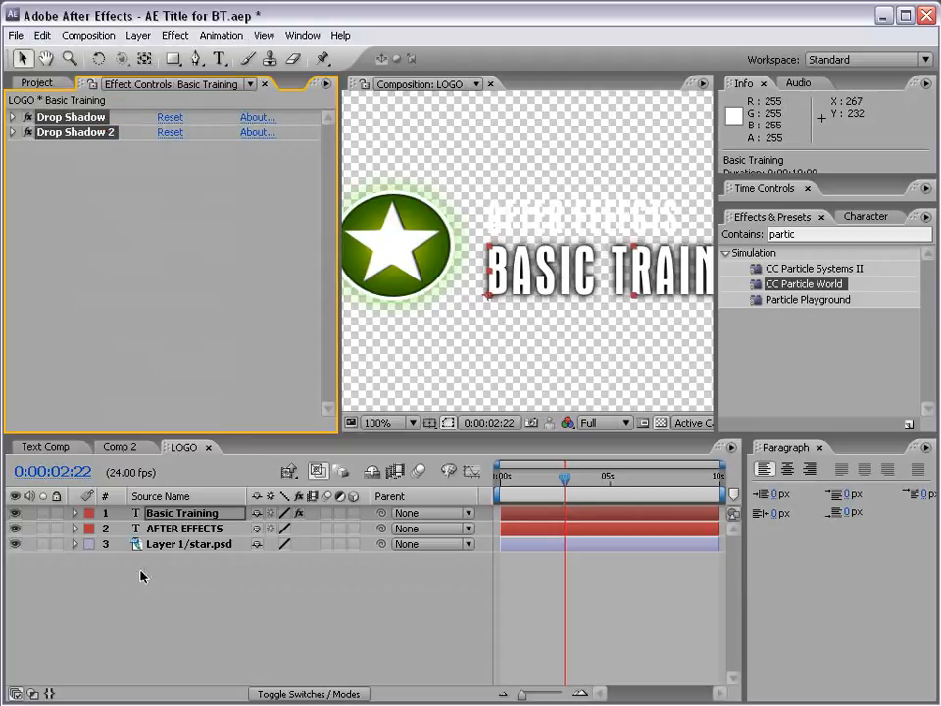
{"action": "left_click", "coordinate": [184, 529]}
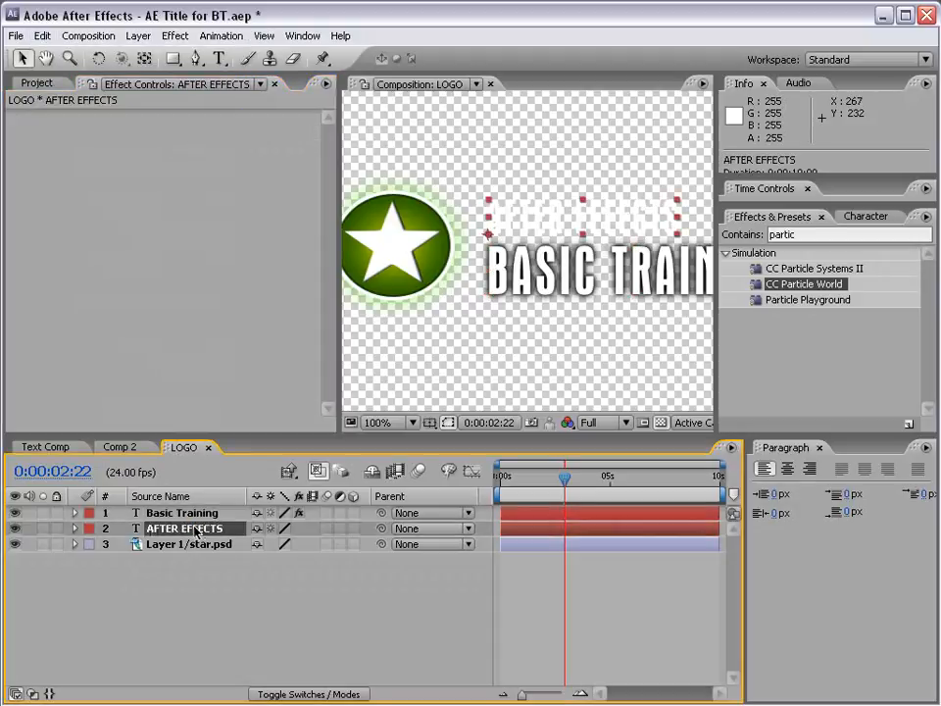
{"action": "left_click", "coordinate": [39, 36]}
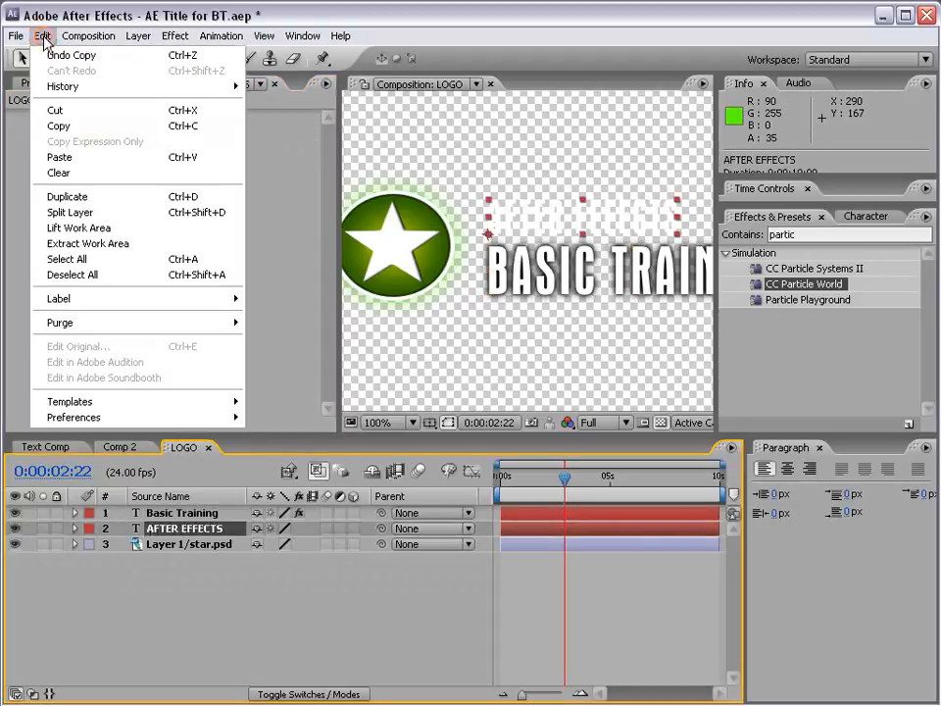
{"action": "left_click", "coordinate": [105, 159]}
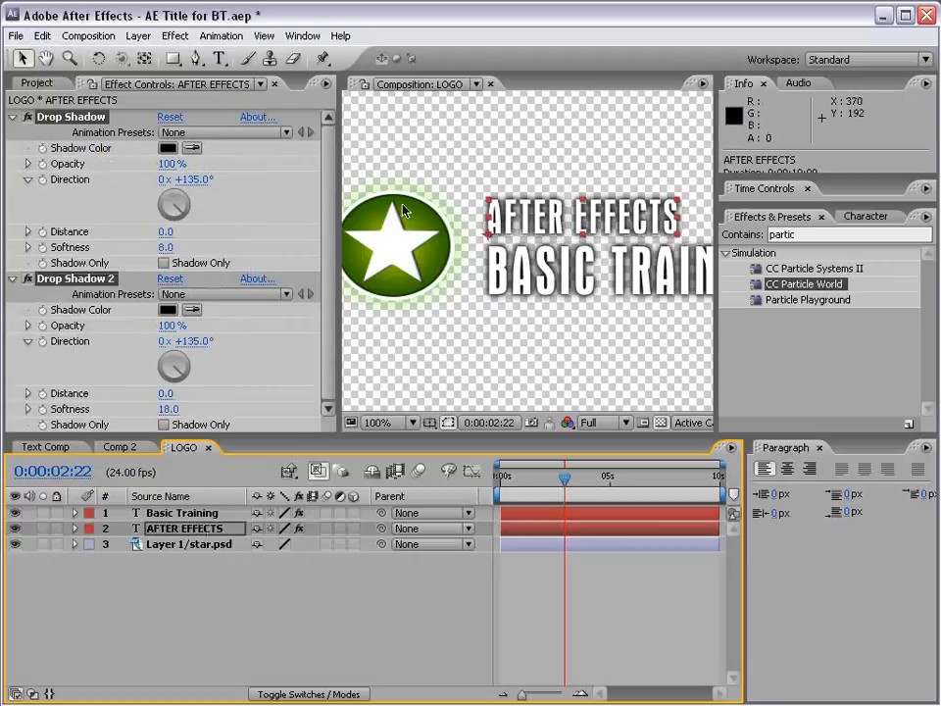
- Close the LOGO composition and return to Comp 2 to view the whole title with nothing selected
{"action": "scroll", "coordinate": [461, 199], "scroll_direction": "down", "scroll_amount": 2}
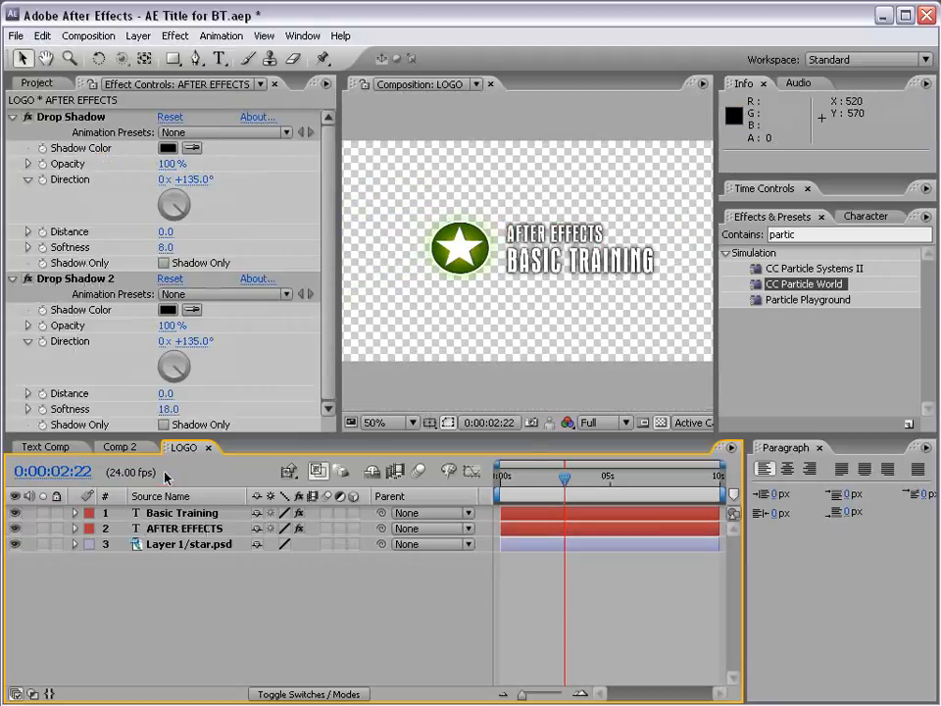
{"action": "left_click", "coordinate": [208, 447]}
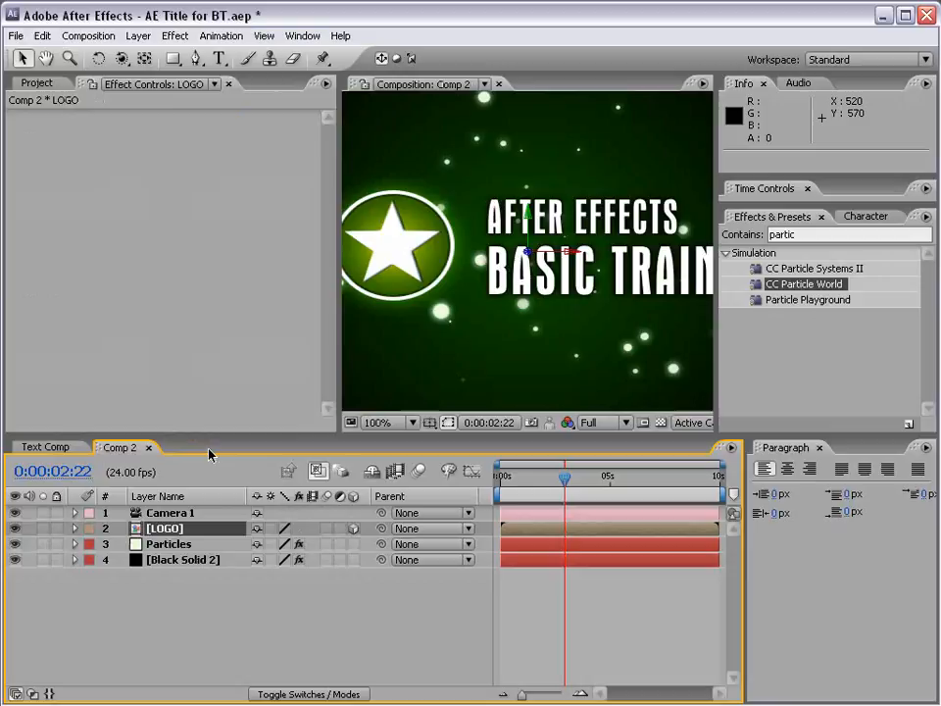
{"action": "scroll", "coordinate": [490, 296], "scroll_direction": "down", "scroll_amount": 2}
{"action": "left_click", "coordinate": [569, 583]}
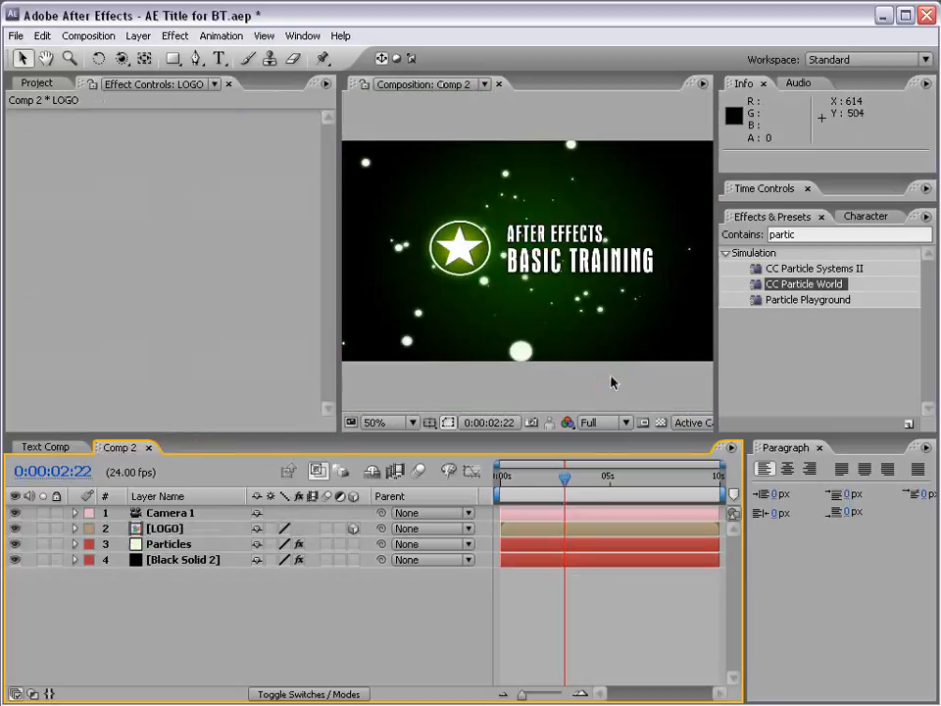